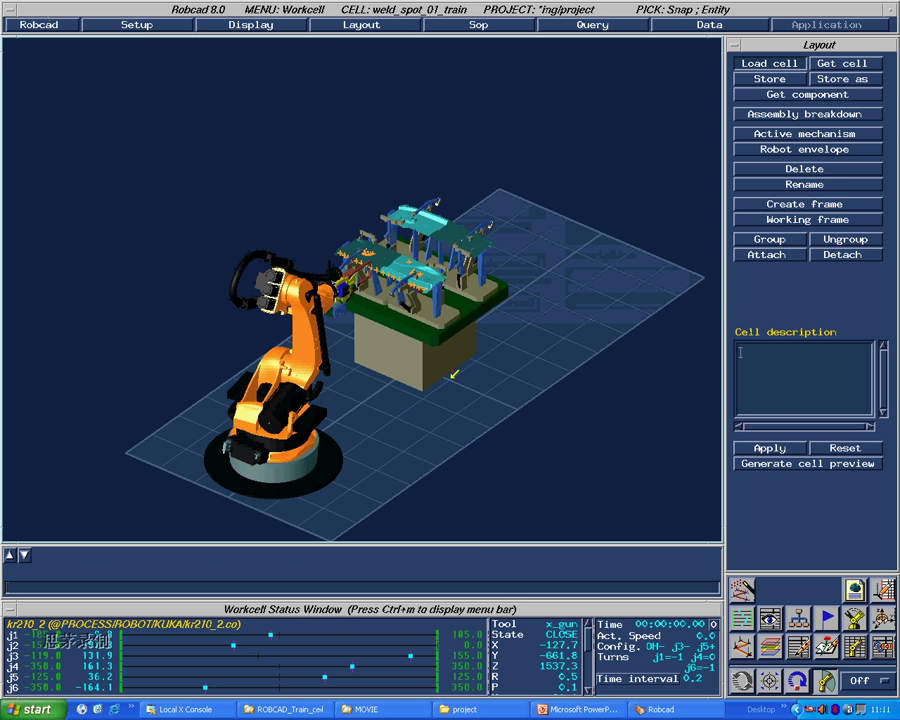
Step: Open the Path Editor and the Location Attributes table for the weld_spot_01_train cell
{"action": "middle_click_drag", "start_coordinate": [572, 376], "coordinate": [522, 360]}
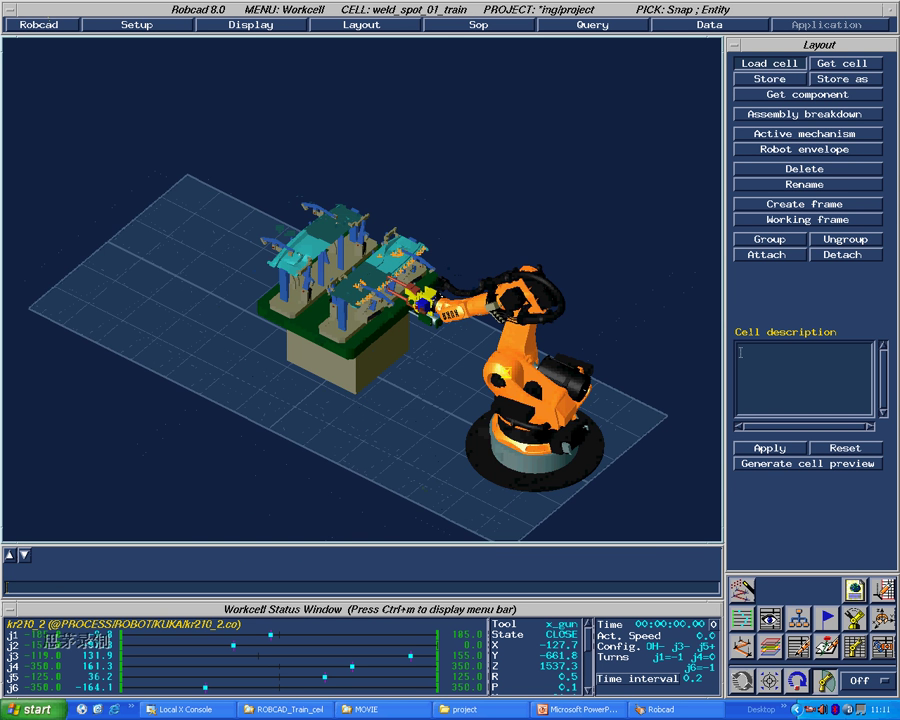
{"action": "middle_click_drag", "start_coordinate": [577, 334], "coordinate": [512, 303]}
{"action": "middle_click_drag", "start_coordinate": [438, 385], "coordinate": [417, 358]}
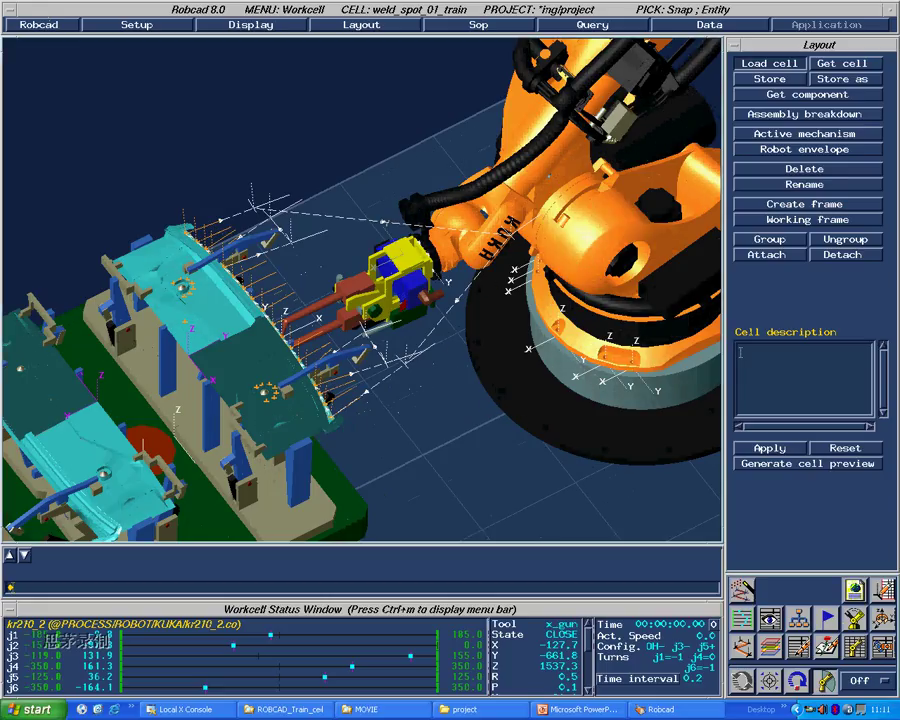
{"action": "left_click", "coordinate": [742, 645]}
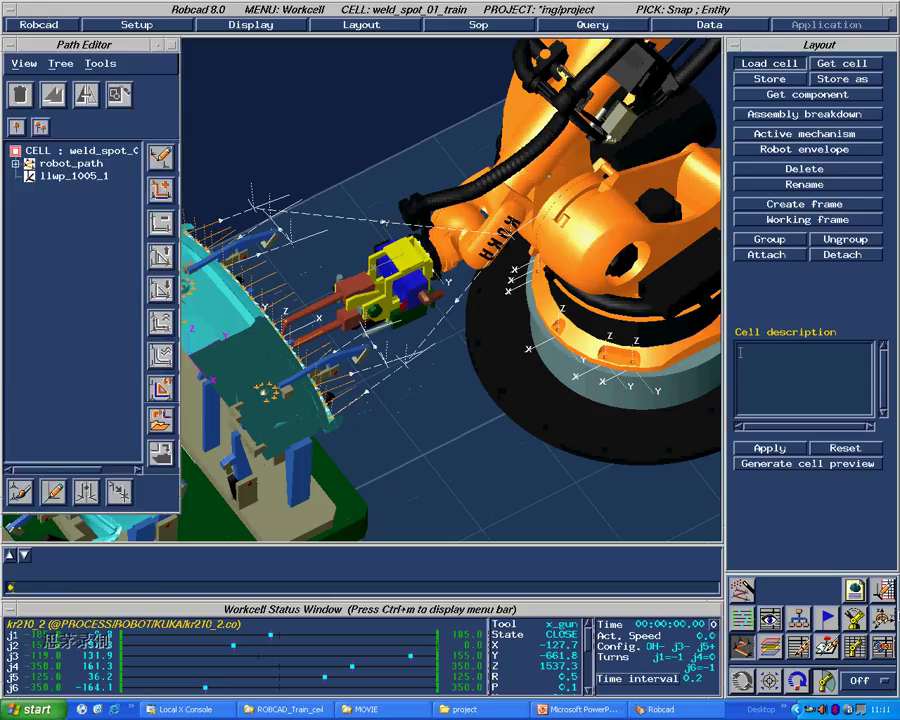
{"action": "left_click", "coordinate": [884, 590]}
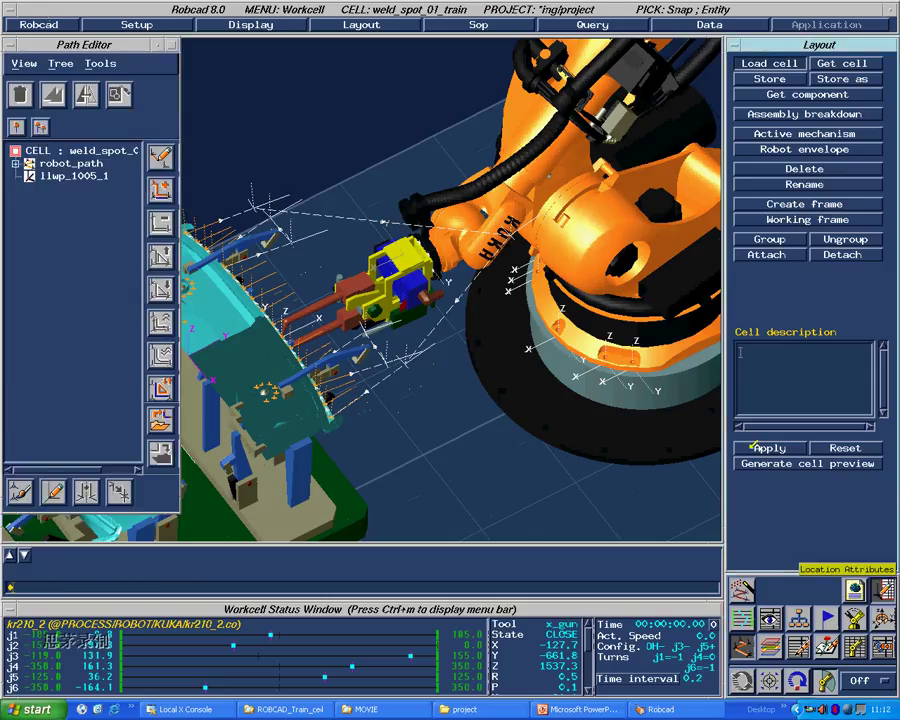
{"action": "left_click_drag", "start_coordinate": [432, 398], "coordinate": [876, 388]}
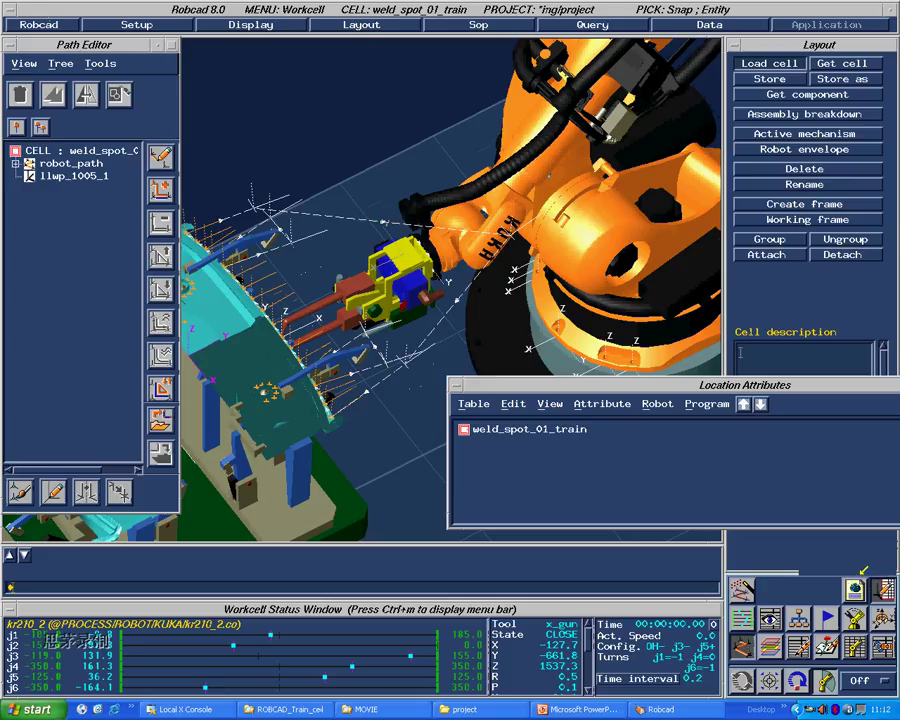
{"action": "left_click_drag", "start_coordinate": [626, 386], "coordinate": [589, 387]}
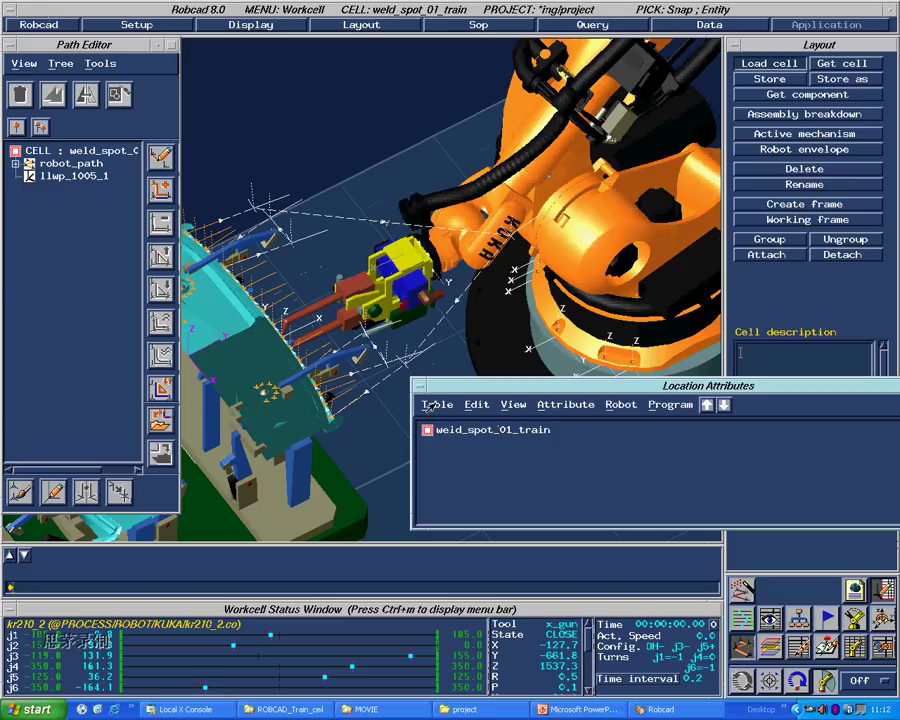
Step: Add robot_path to the Location Attributes table
{"action": "left_click", "coordinate": [437, 404]}
{"action": "left_click", "coordinate": [460, 504]}
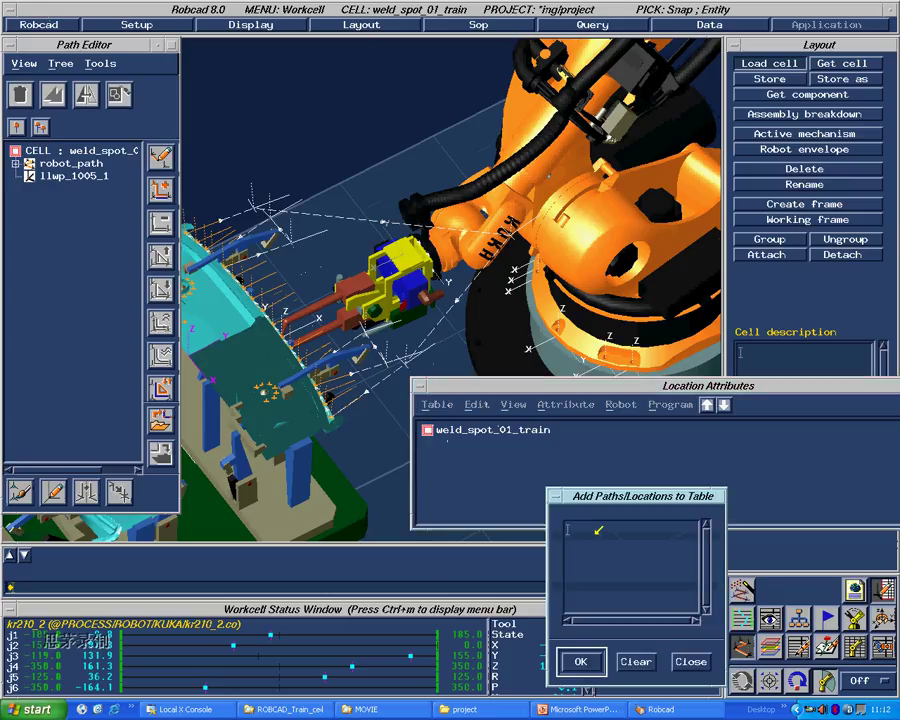
{"action": "left_click", "coordinate": [371, 220]}
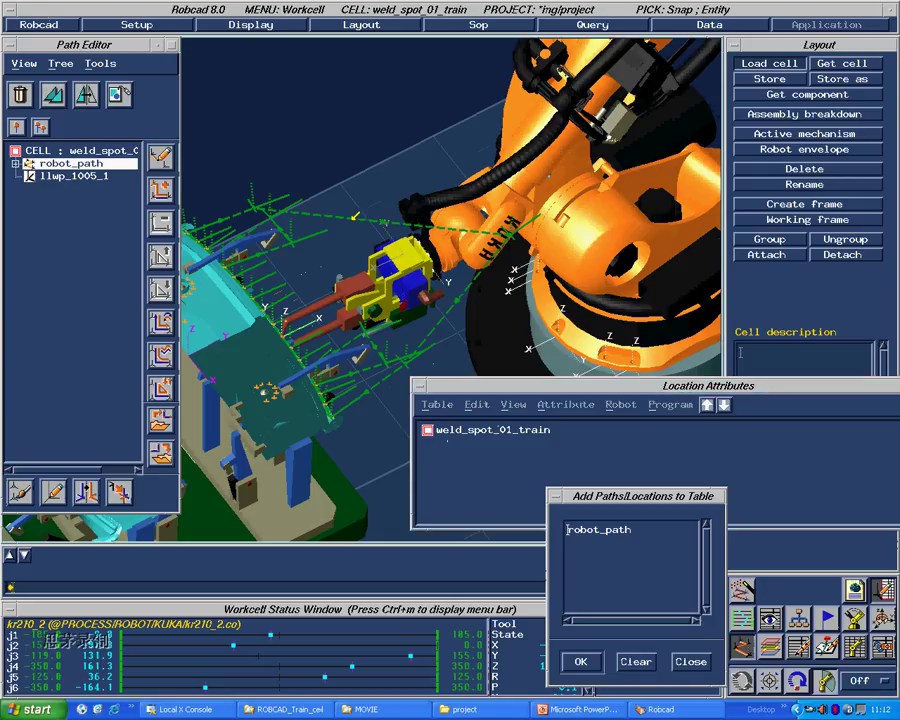
{"action": "left_click", "coordinate": [16, 126]}
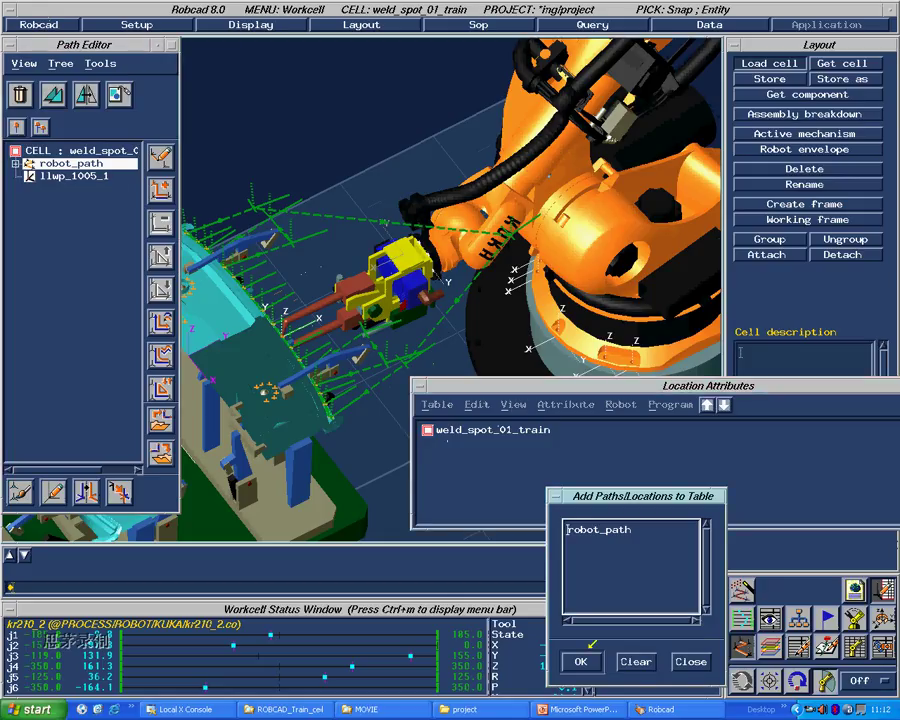
{"action": "left_click", "coordinate": [580, 658]}
Step: Reposition and enlarge the Location Attributes window to fit the full list of robot_path locations
{"action": "left_click_drag", "start_coordinate": [530, 386], "coordinate": [205, 224]}
{"action": "left_click", "coordinate": [687, 224]}
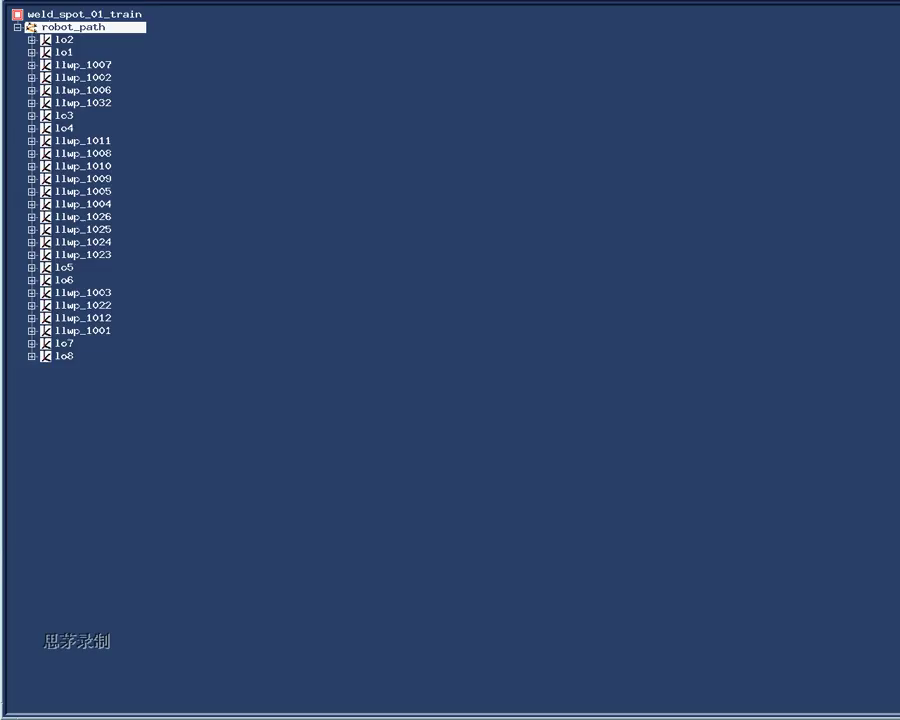
{"action": "key", "text": "alt+F5"}
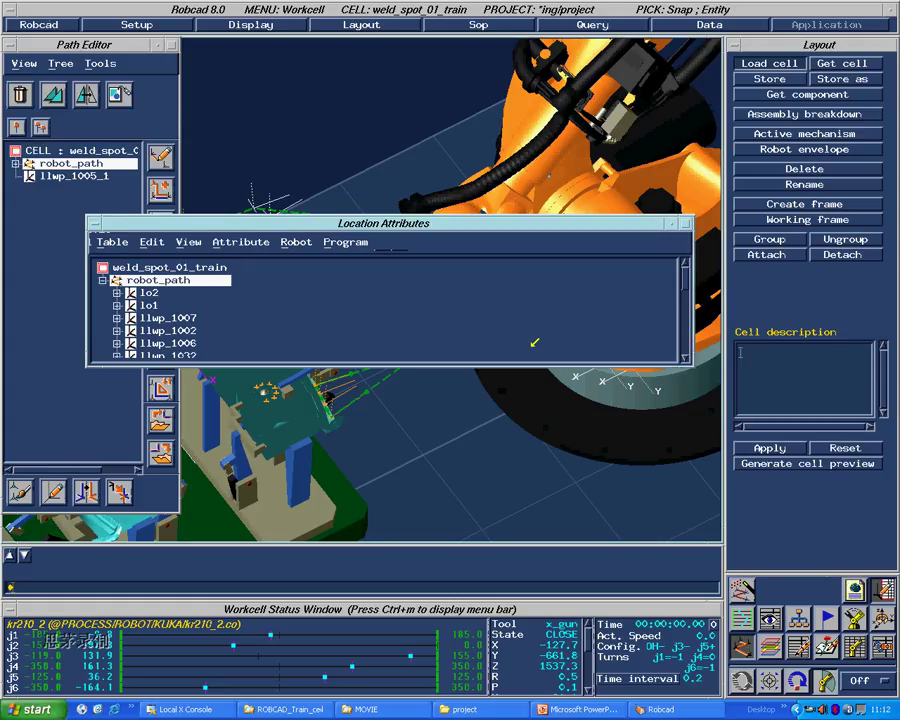
{"action": "key", "text": "alt+F10"}
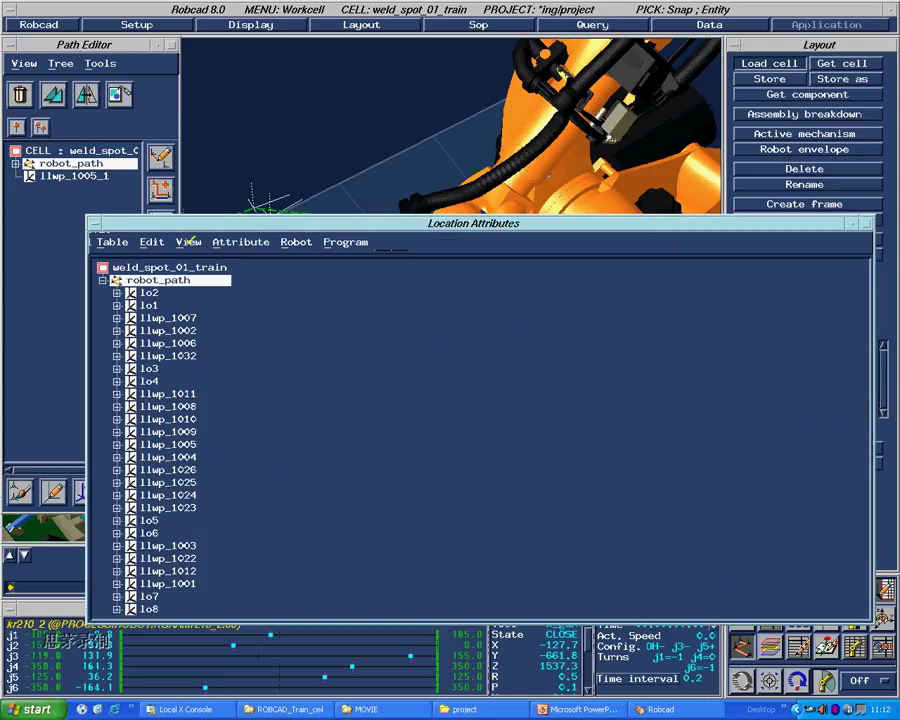
Step: Review the available General, Motion, Servo and Spot attributes, and display the default attribute set as table columns
{"action": "left_click", "coordinate": [186, 242]}
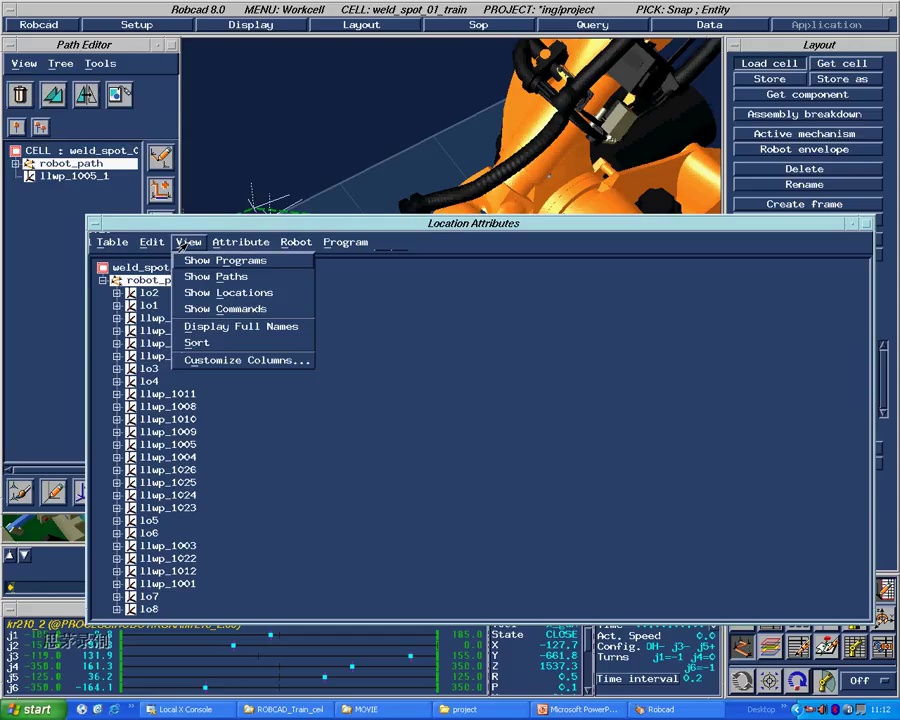
{"action": "left_click", "coordinate": [222, 362]}
{"action": "left_click_drag", "start_coordinate": [754, 208], "coordinate": [346, 235]}
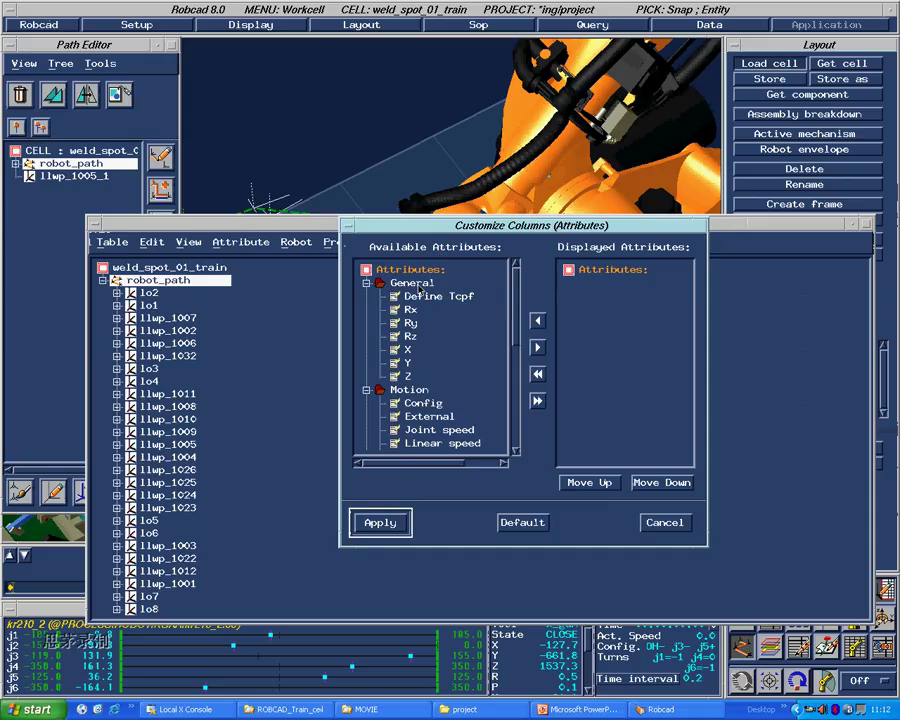
{"action": "left_click", "coordinate": [408, 286]}
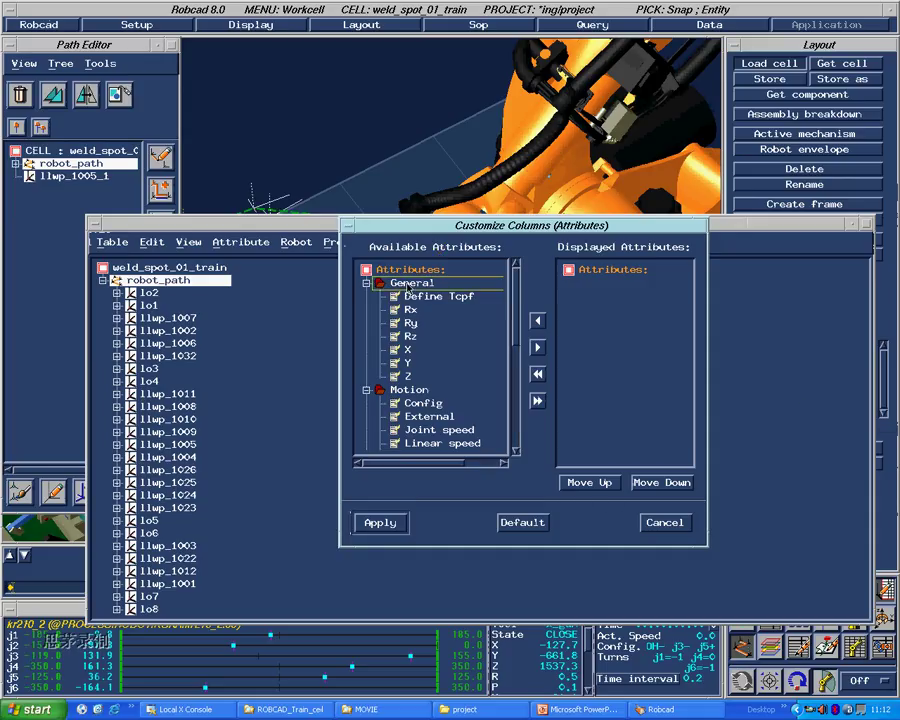
{"action": "left_click_drag", "start_coordinate": [513, 316], "coordinate": [502, 291]}
{"action": "left_click_drag", "start_coordinate": [515, 307], "coordinate": [515, 334]}
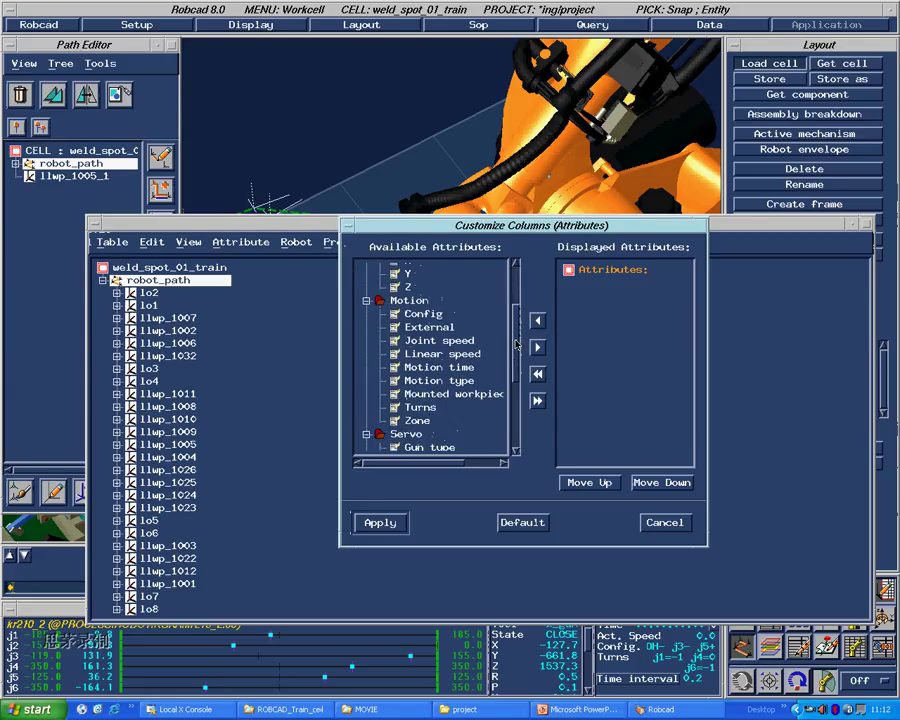
{"action": "left_click", "coordinate": [420, 302]}
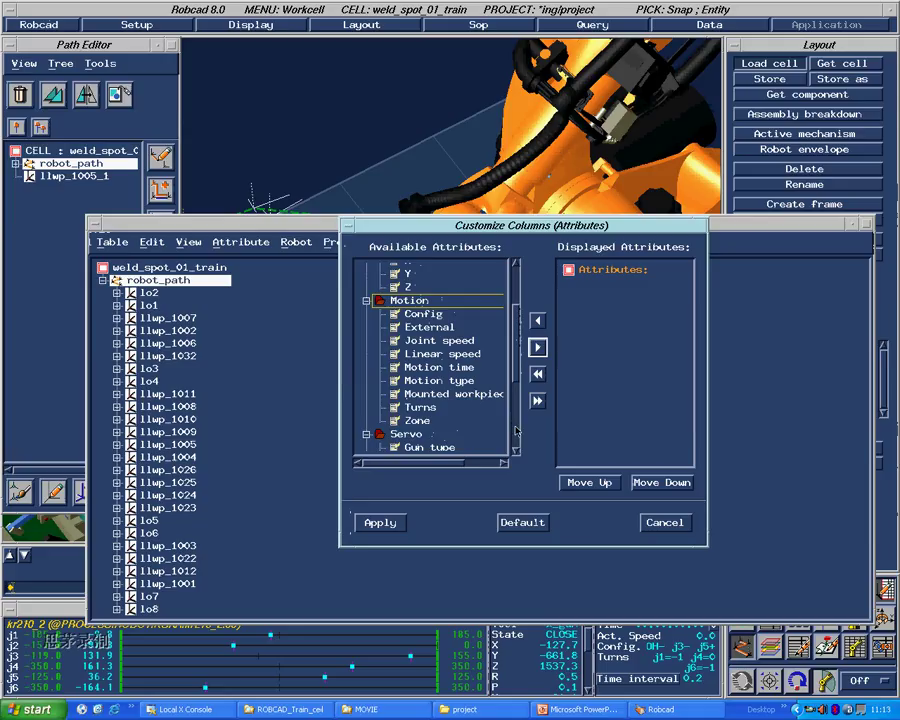
{"action": "scroll", "coordinate": [514, 400], "scroll_direction": "down", "scroll_amount": 3}
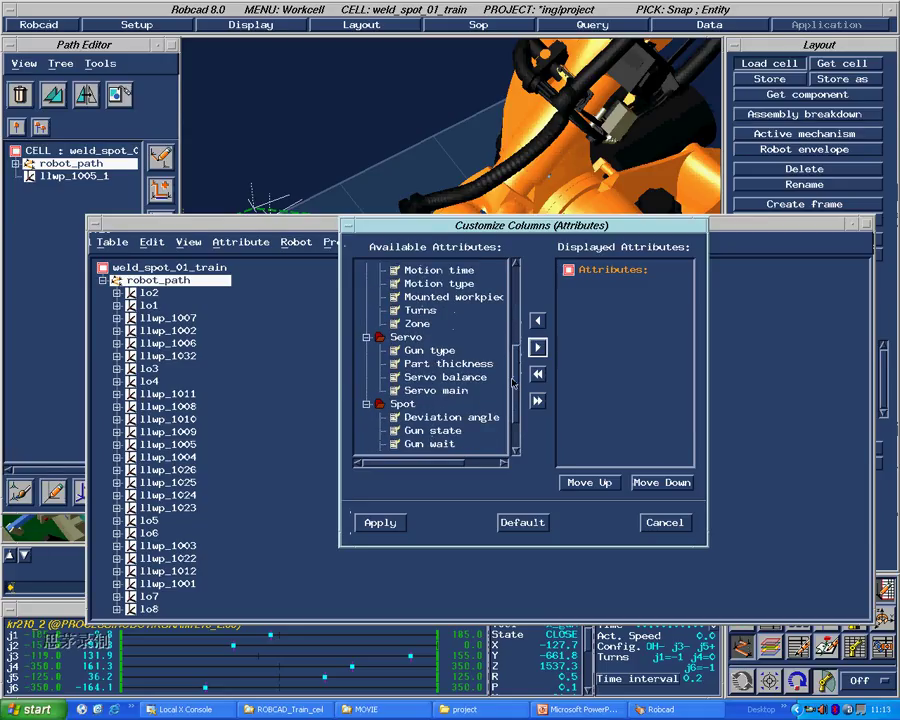
{"action": "scroll", "coordinate": [514, 383], "scroll_direction": "down", "scroll_amount": 1}
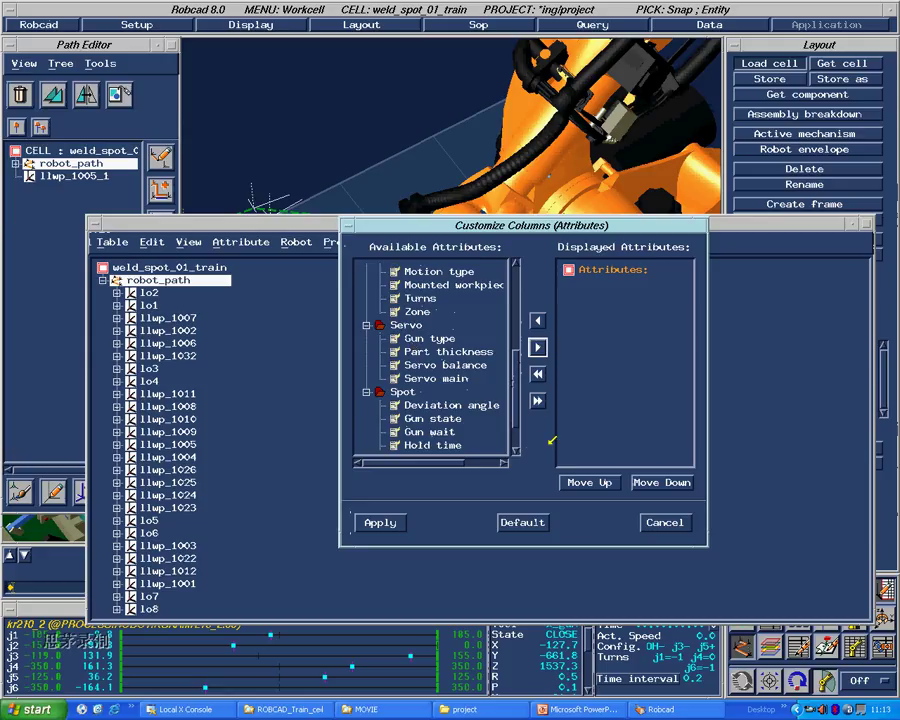
{"action": "left_click", "coordinate": [524, 520]}
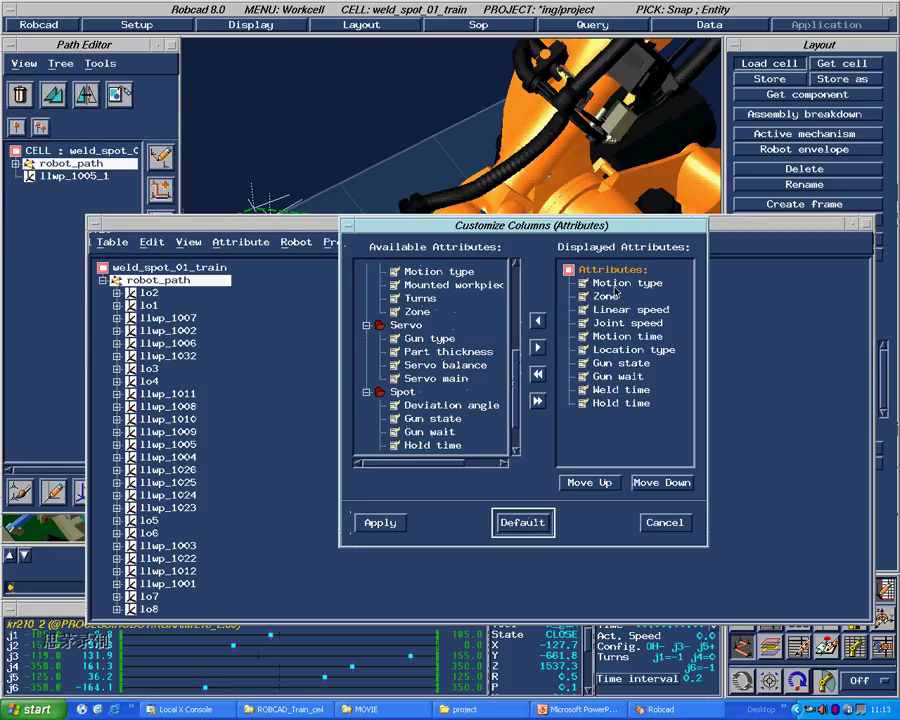
{"action": "left_click", "coordinate": [393, 521]}
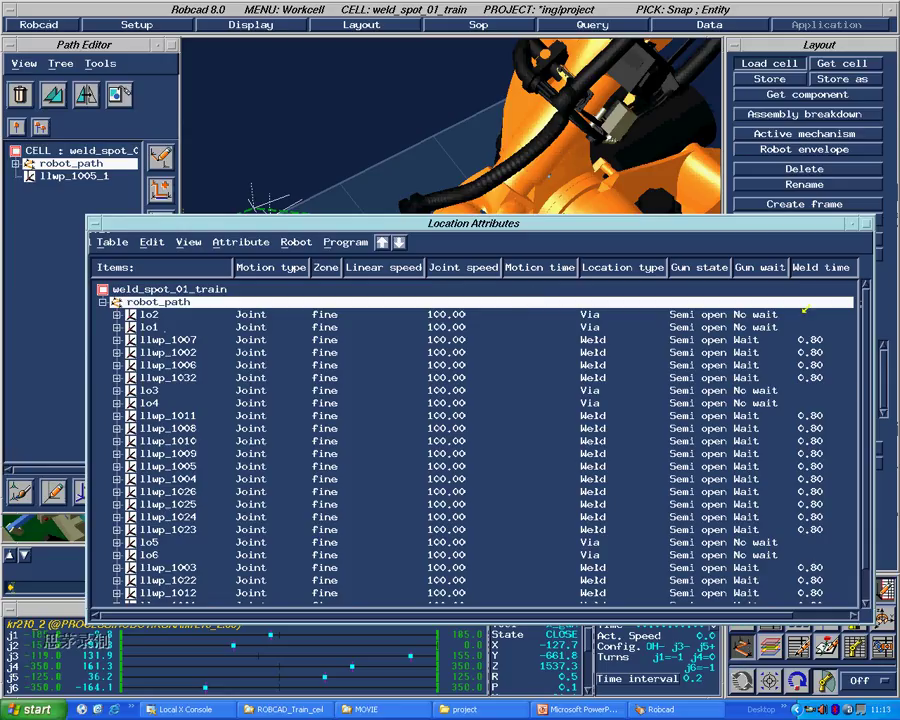
Step: Examine the weld and via locations of robot_path in the table, including their motion types
{"action": "left_click_drag", "start_coordinate": [765, 228], "coordinate": [732, 191]}
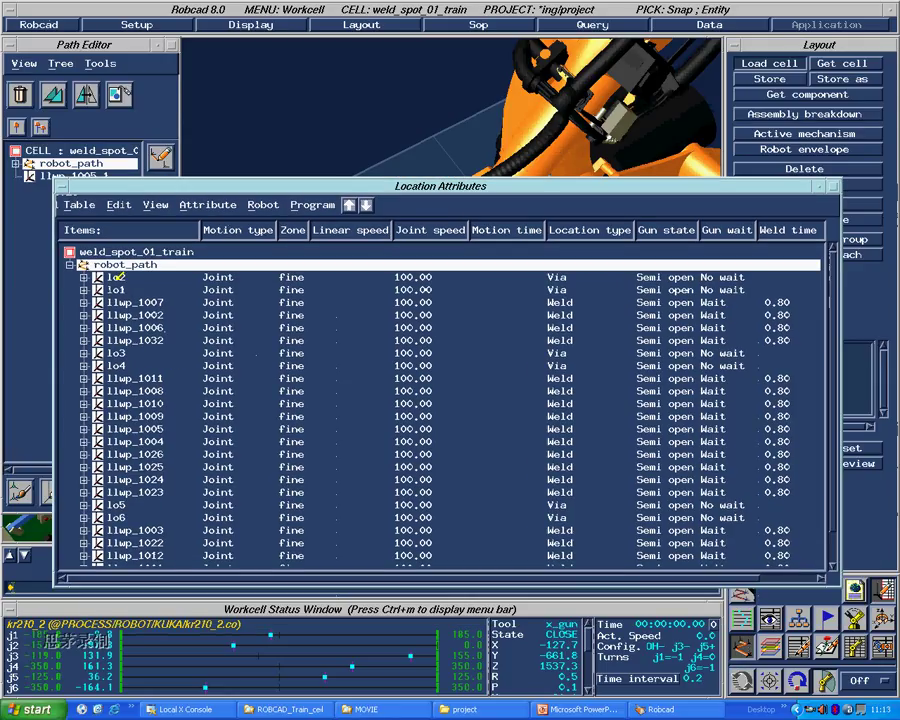
{"action": "left_click_drag", "start_coordinate": [120, 277], "coordinate": [160, 490]}
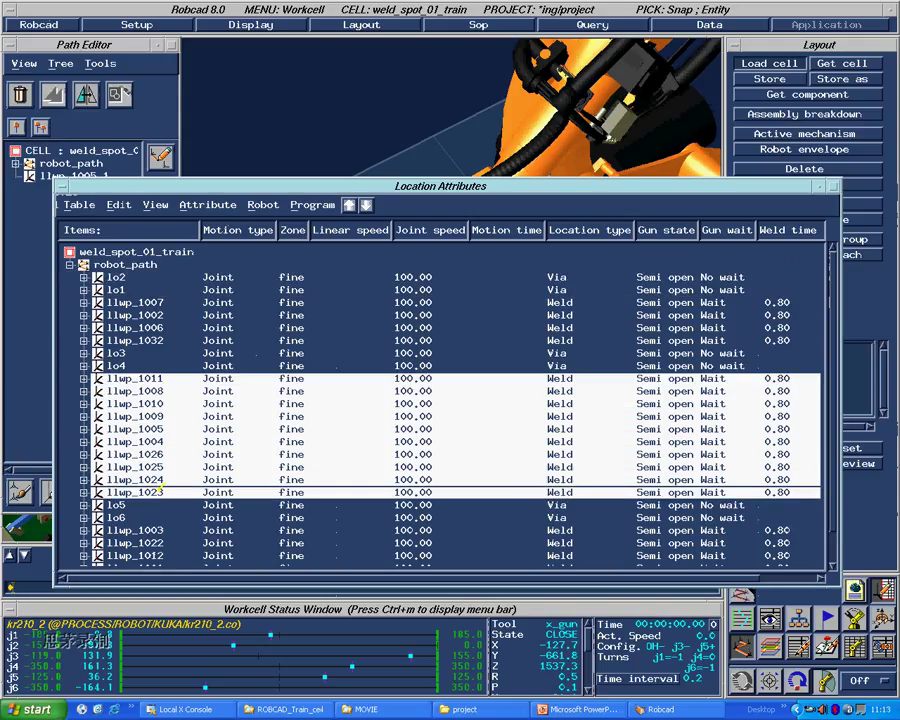
{"action": "left_click_drag", "start_coordinate": [684, 354], "coordinate": [685, 368]}
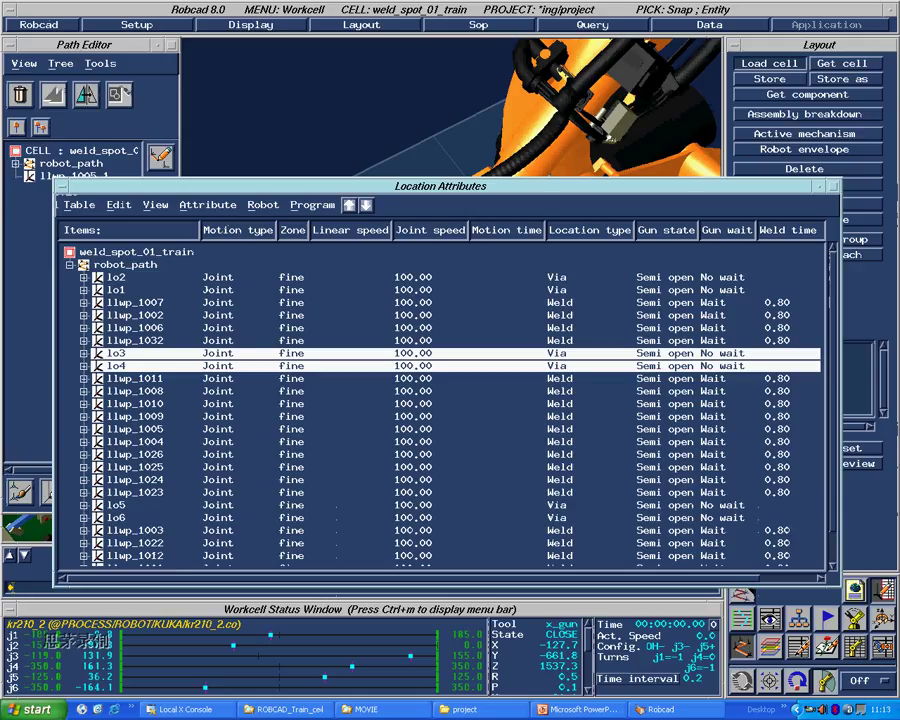
{"action": "mouse_move", "coordinate": [830, 316]}
{"action": "left_mouse_down"}
{"action": "mouse_move", "coordinate": [830, 401]}
{"action": "mouse_move", "coordinate": [829, 298]}
{"action": "left_mouse_up"}
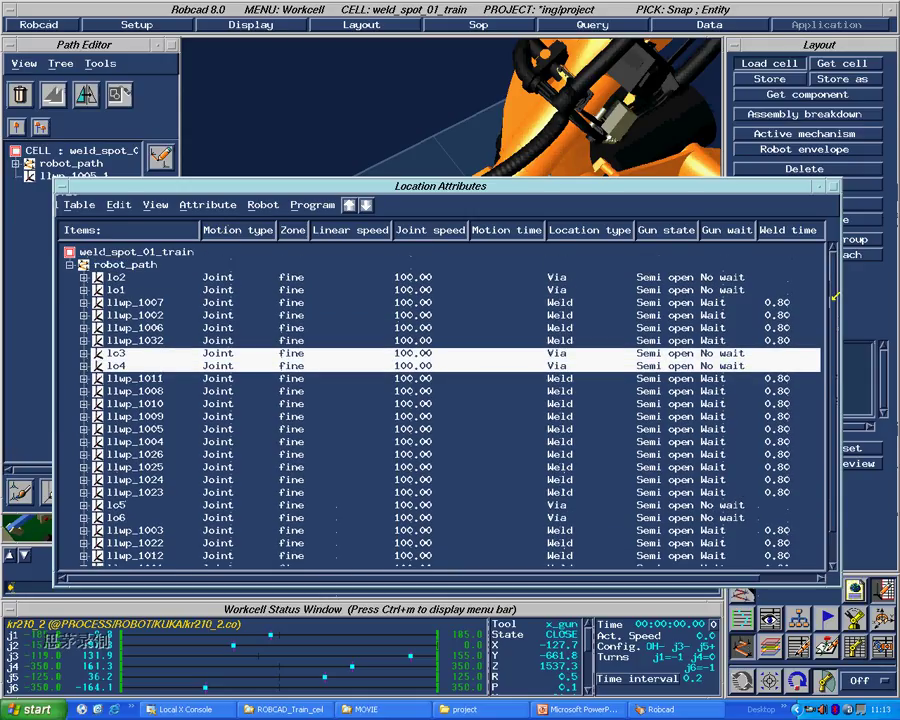
{"action": "left_click_drag", "start_coordinate": [229, 277], "coordinate": [232, 560]}
{"action": "left_click", "coordinate": [227, 329]}
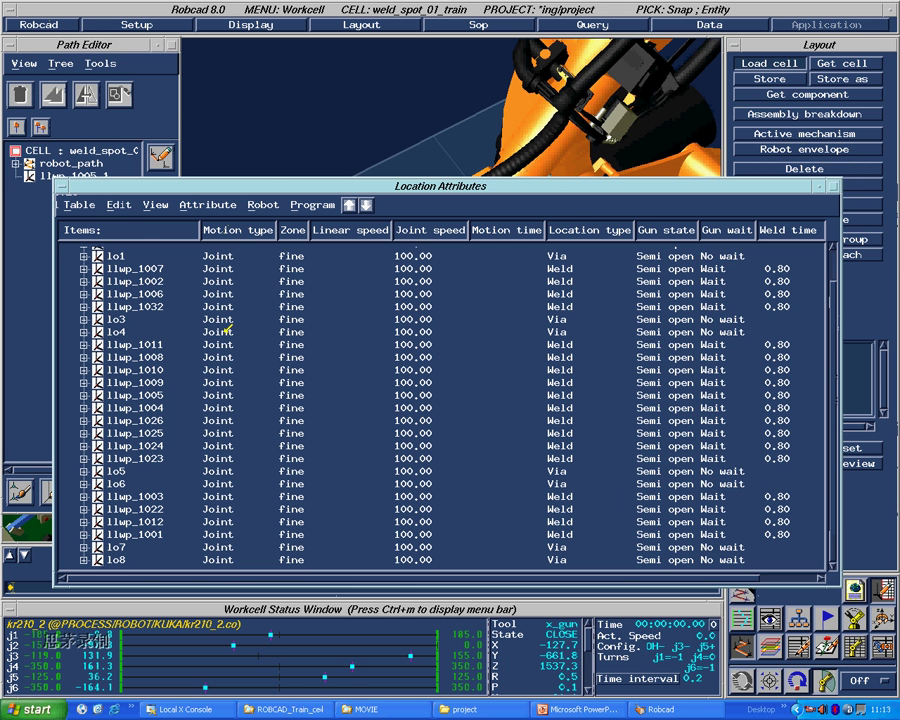
{"action": "left_click", "coordinate": [224, 256]}
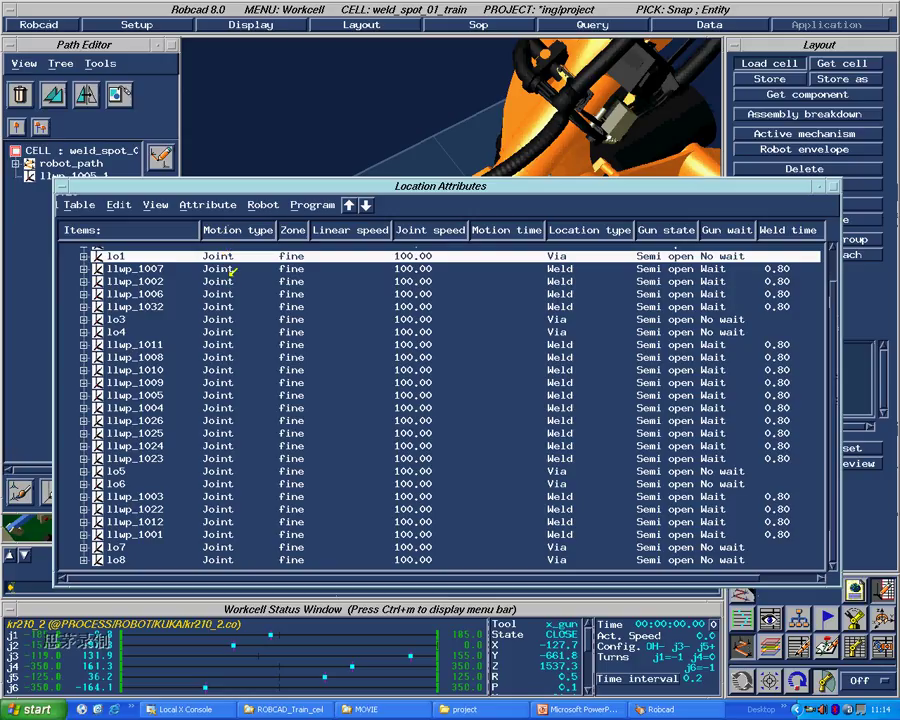
{"action": "left_click", "coordinate": [224, 255]}
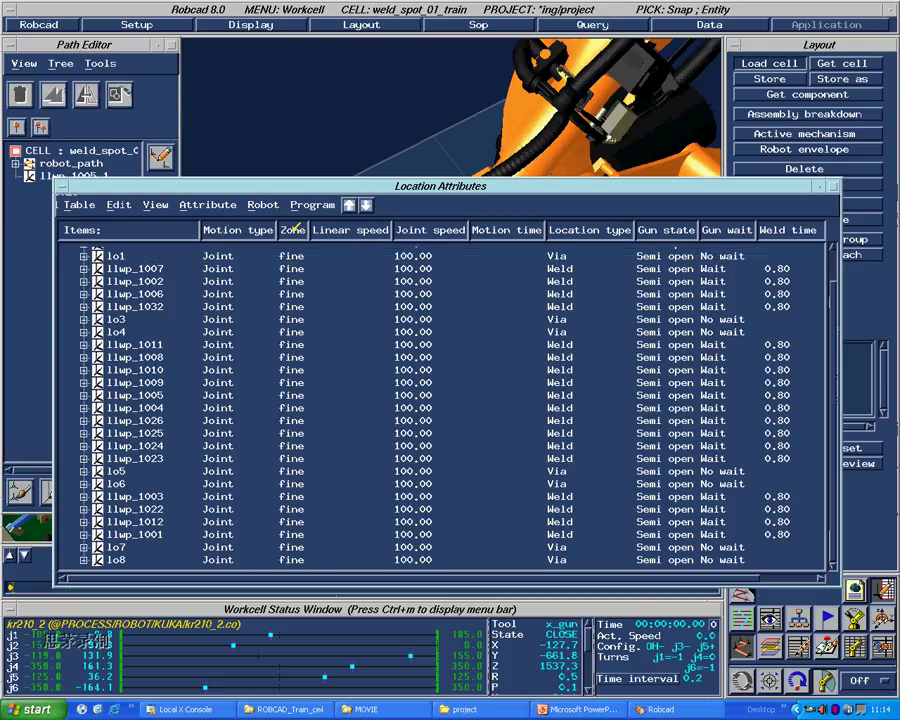
Step: Examine the zone, joint speed and location type of the path's locations, comparing via points lo2 and lo1 with the first weld points
{"action": "left_click_drag", "start_coordinate": [291, 256], "coordinate": [296, 433]}
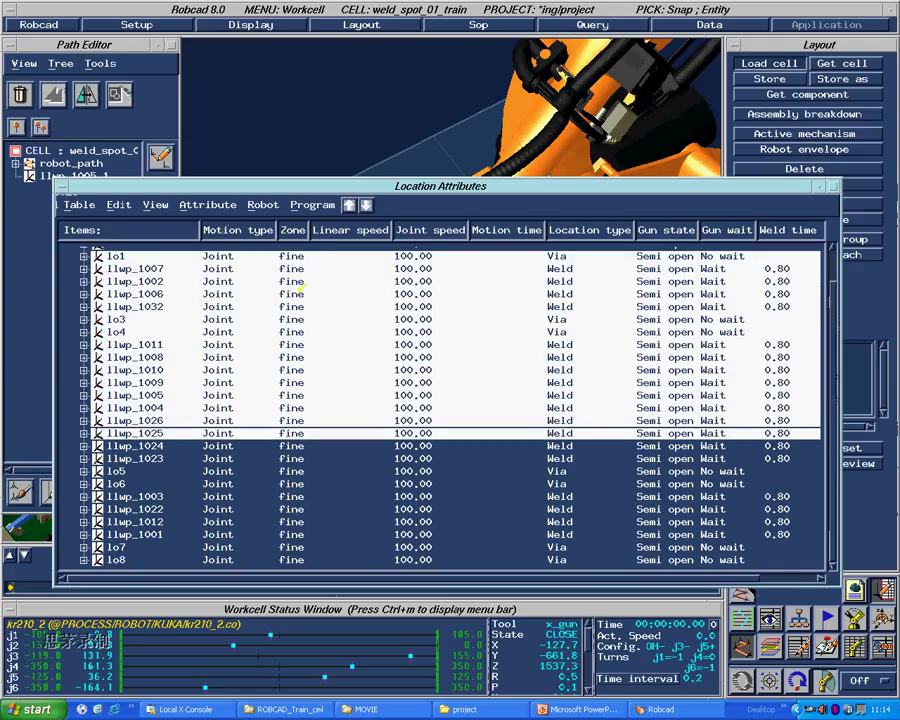
{"action": "left_click_drag", "start_coordinate": [293, 257], "coordinate": [297, 572]}
{"action": "left_click", "coordinate": [418, 398]}
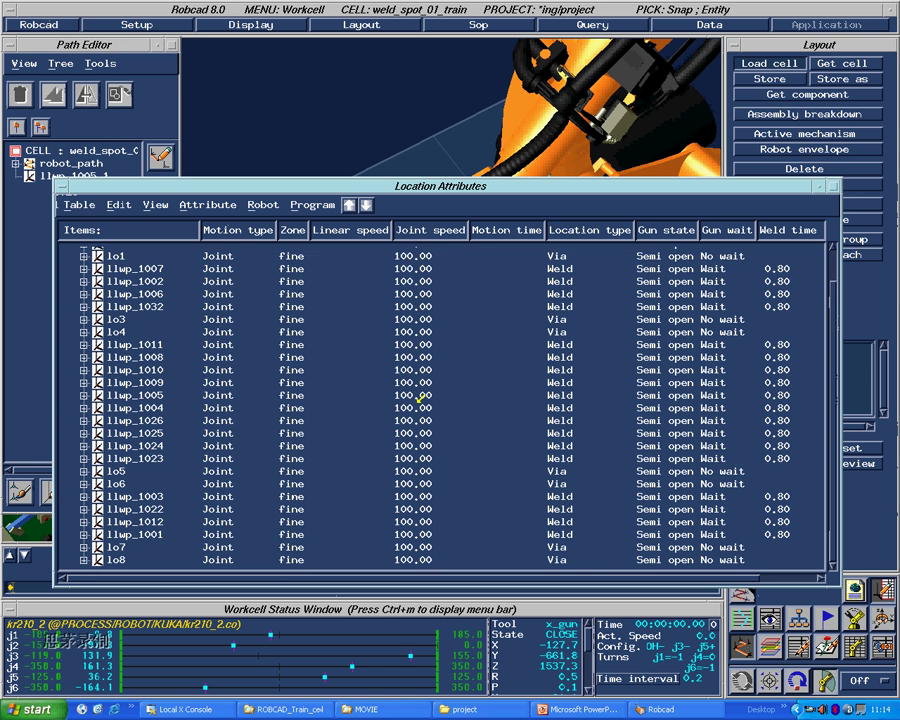
{"action": "scroll", "coordinate": [428, 352], "scroll_direction": "up", "scroll_amount": 1}
{"action": "left_click", "coordinate": [215, 277]}
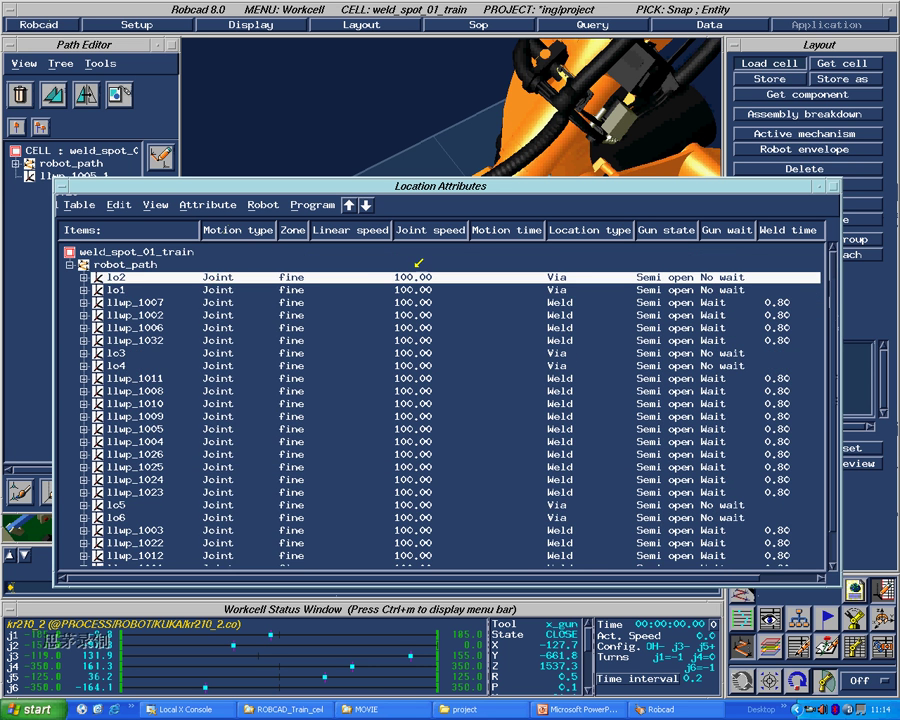
{"action": "left_click", "coordinate": [135, 288], "text": "shift"}
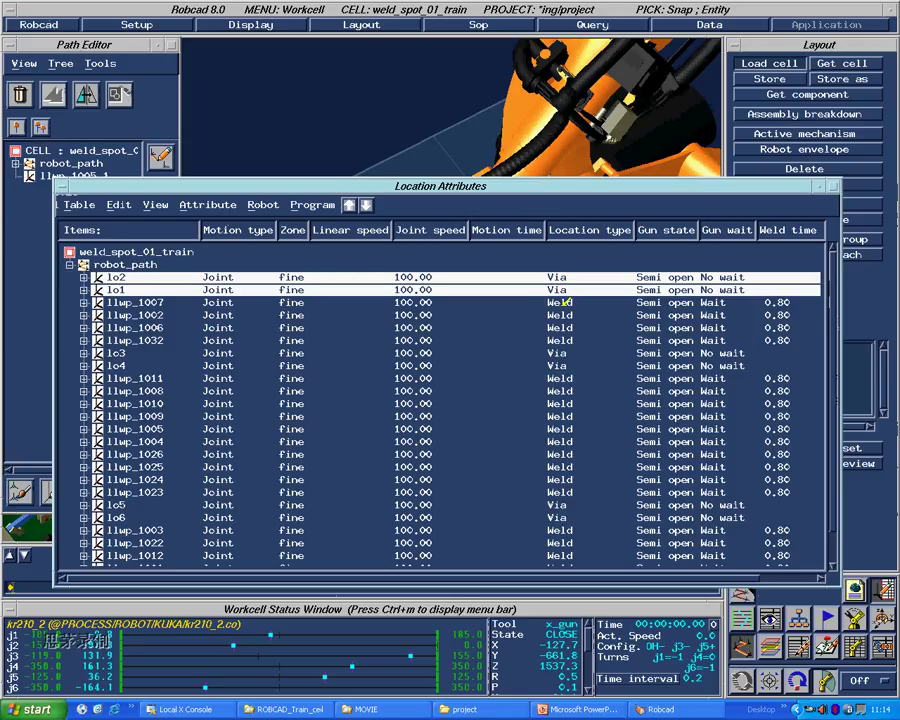
{"action": "left_click_drag", "start_coordinate": [566, 301], "coordinate": [566, 340]}
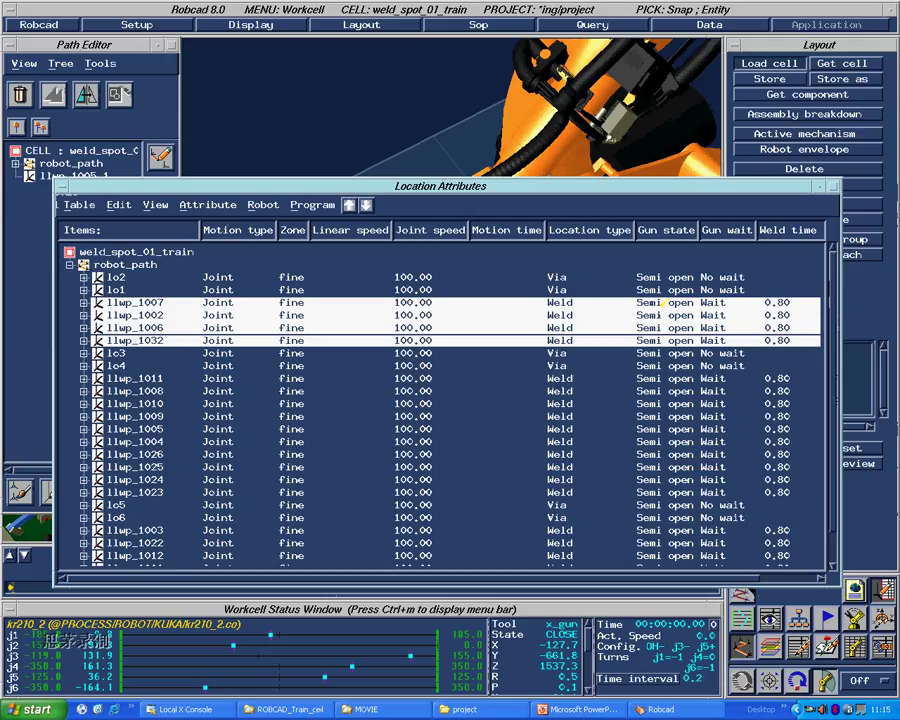
Step: Open the spot settings of weld location llwp_1007 in the Location Attribute Editor
{"action": "left_click", "coordinate": [663, 301]}
{"action": "double_click", "coordinate": [663, 301]}
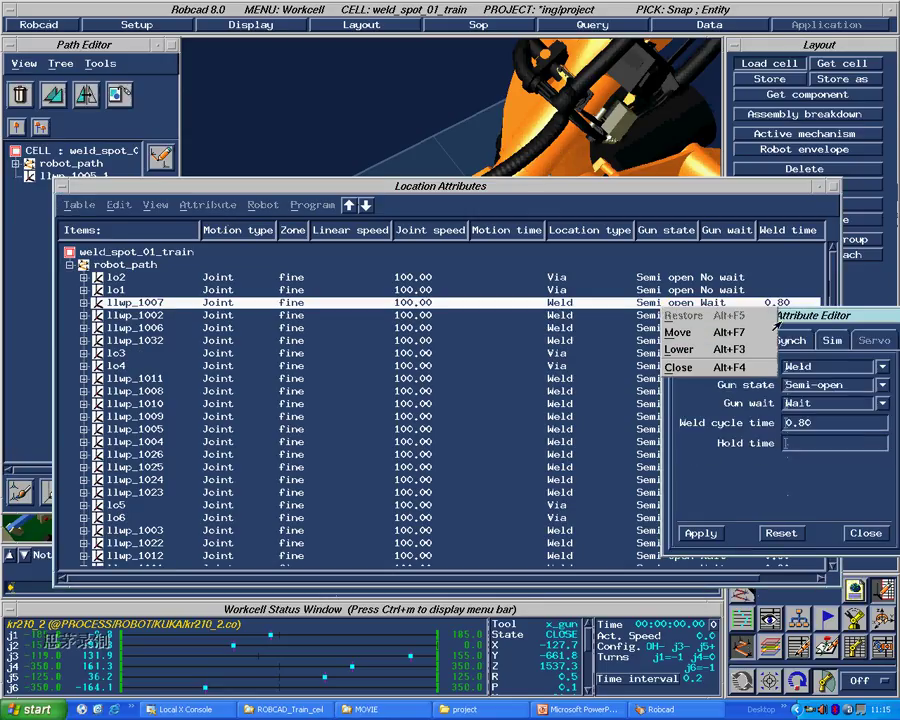
{"action": "left_click_drag", "start_coordinate": [761, 313], "coordinate": [466, 231]}
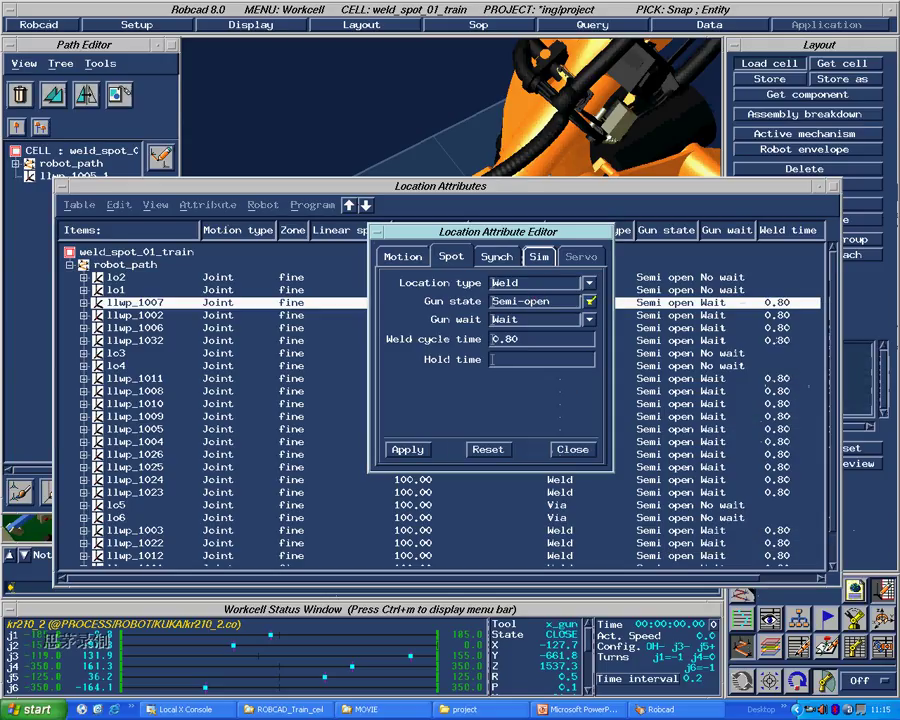
Step: Review the gun state options for weld location llwp_1007 and close its attribute editor without applying a change
{"action": "left_click", "coordinate": [589, 300]}
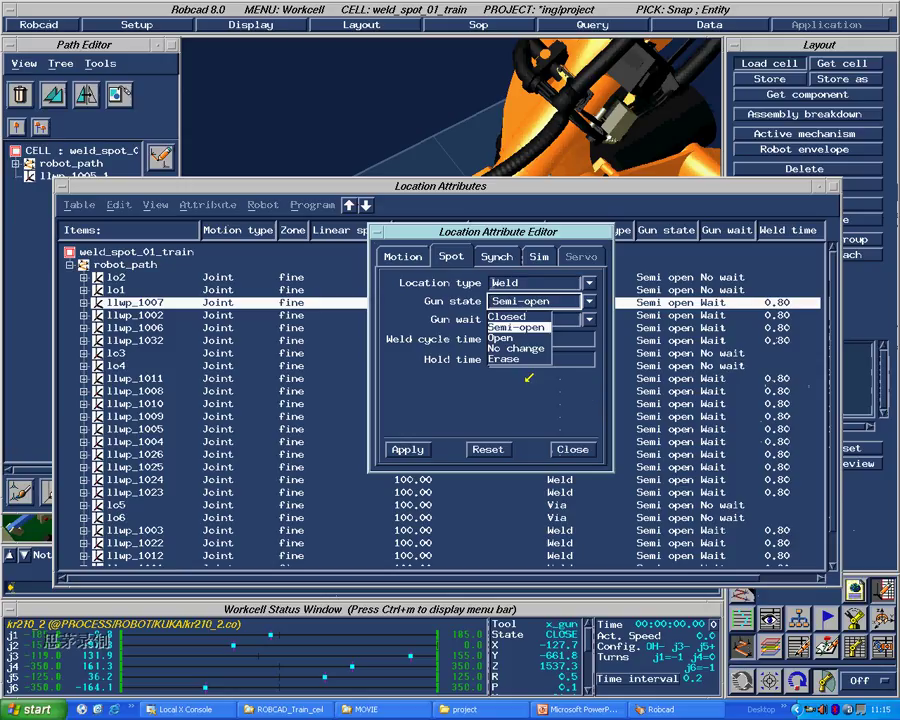
{"action": "left_click", "coordinate": [573, 448]}
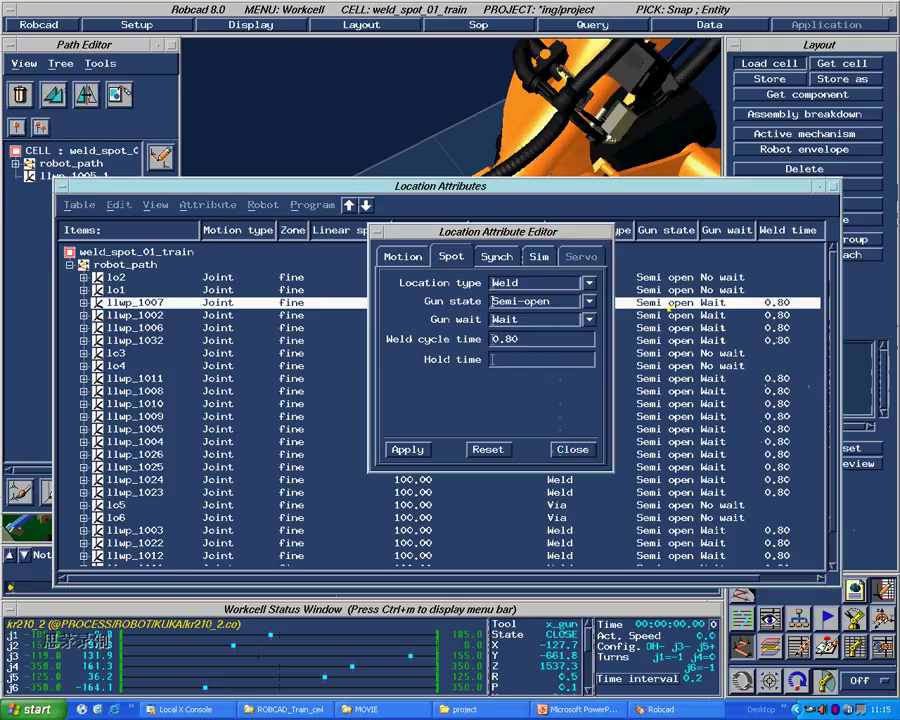
{"action": "left_click", "coordinate": [573, 449]}
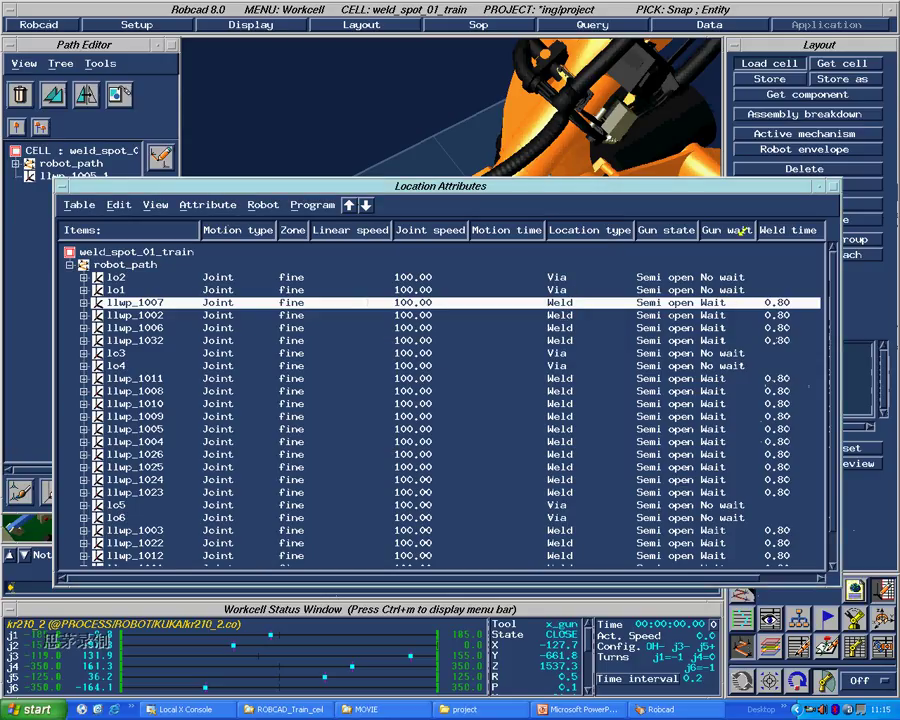
Step: Compare the gun wait settings of via points lo2 and lo1 with those of weld locations llwp_1007 through llwp_1032
{"action": "left_click_drag", "start_coordinate": [722, 278], "coordinate": [723, 289]}
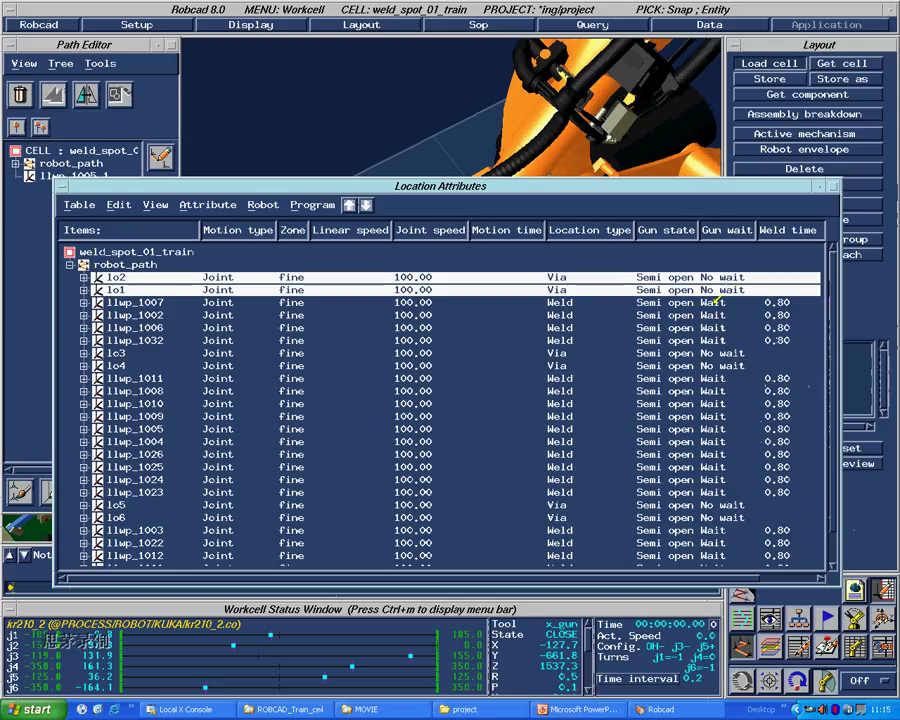
{"action": "left_click", "coordinate": [720, 302]}
{"action": "left_click", "coordinate": [718, 314], "text": "shift"}
{"action": "left_click", "coordinate": [716, 340], "text": "shift"}
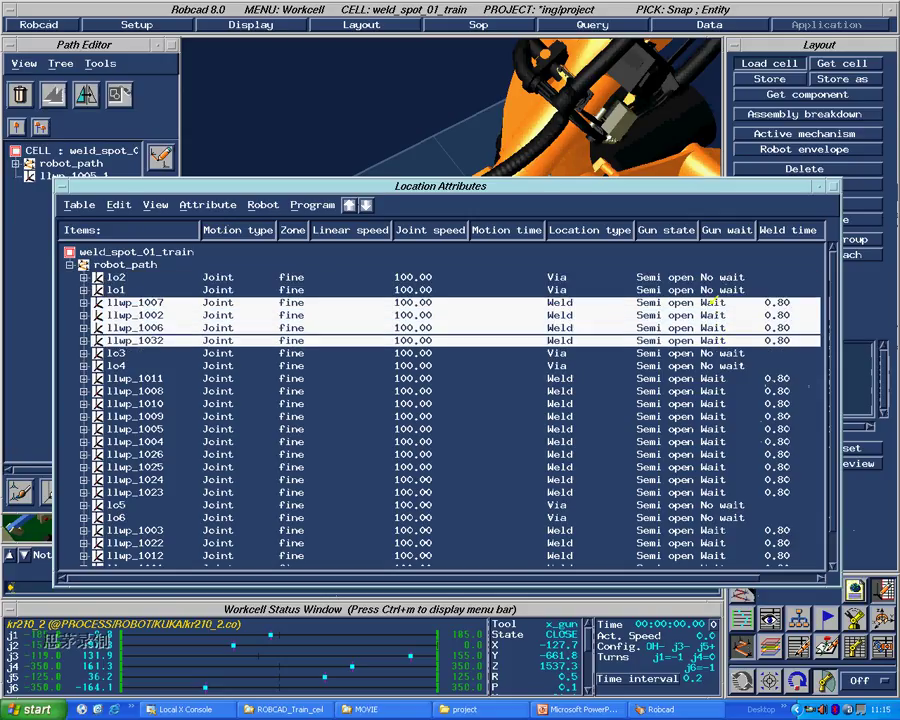
{"action": "left_click", "coordinate": [718, 327], "text": "shift"}
{"action": "left_click", "coordinate": [716, 340], "text": "shift"}
Step: Switch to PowerPoint, view the training deck's contents on slide 2, and return to the Location Attributes table in Robcad
{"action": "left_click", "coordinate": [580, 709]}
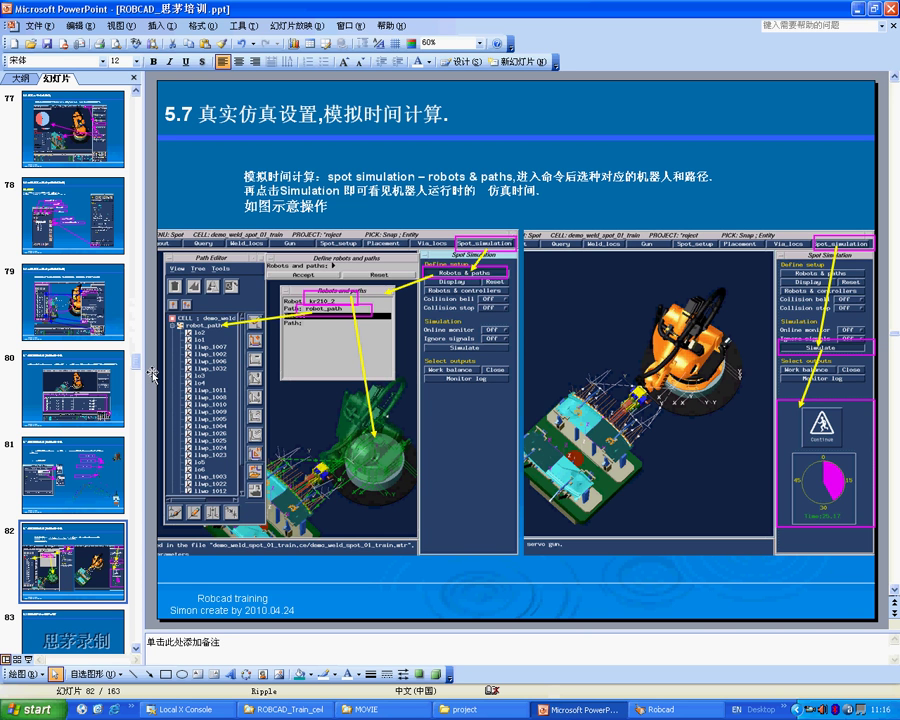
{"action": "left_click_drag", "start_coordinate": [136, 364], "coordinate": [136, 100]}
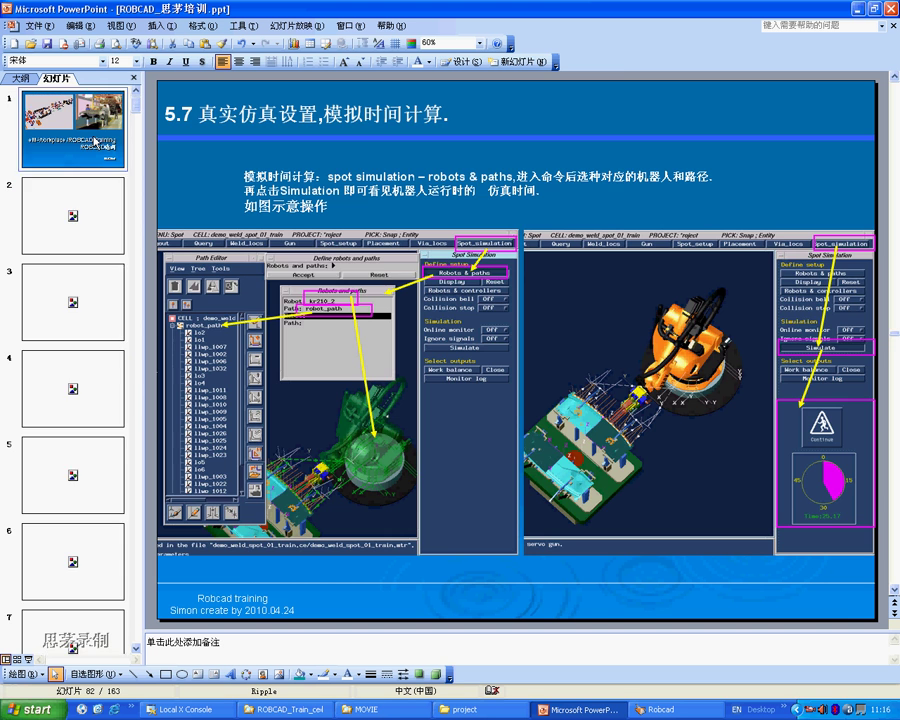
{"action": "left_click", "coordinate": [72, 215]}
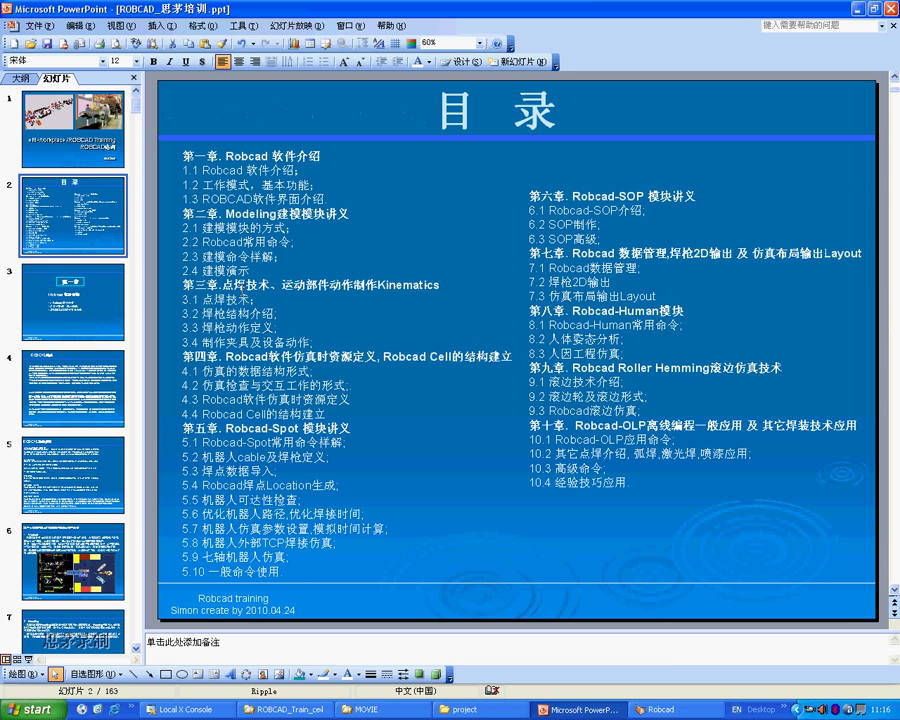
{"action": "left_click", "coordinate": [219, 298]}
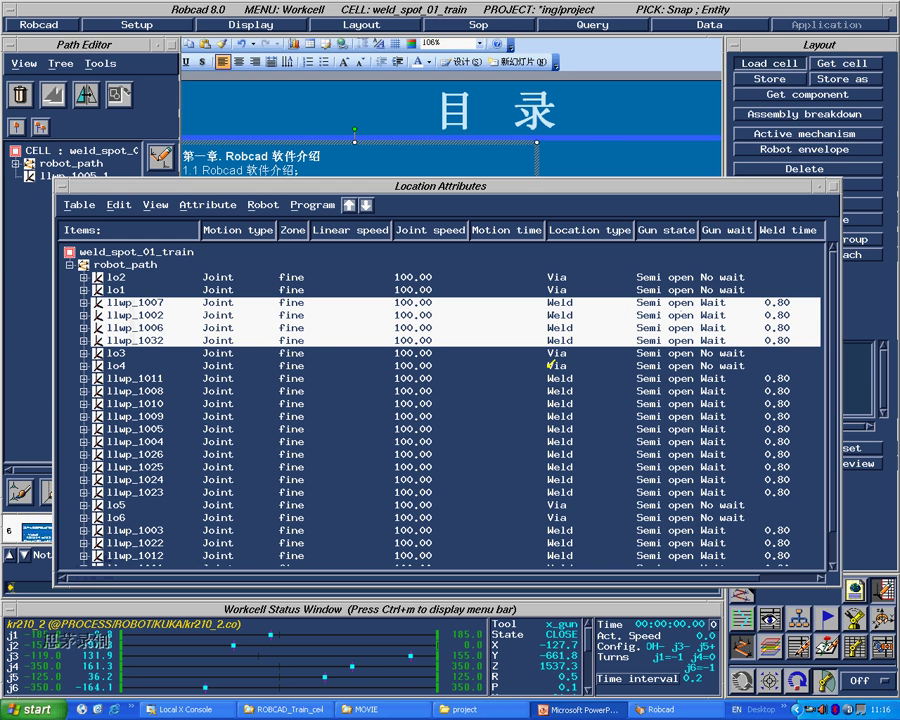
{"action": "key", "text": "alt+Tab"}
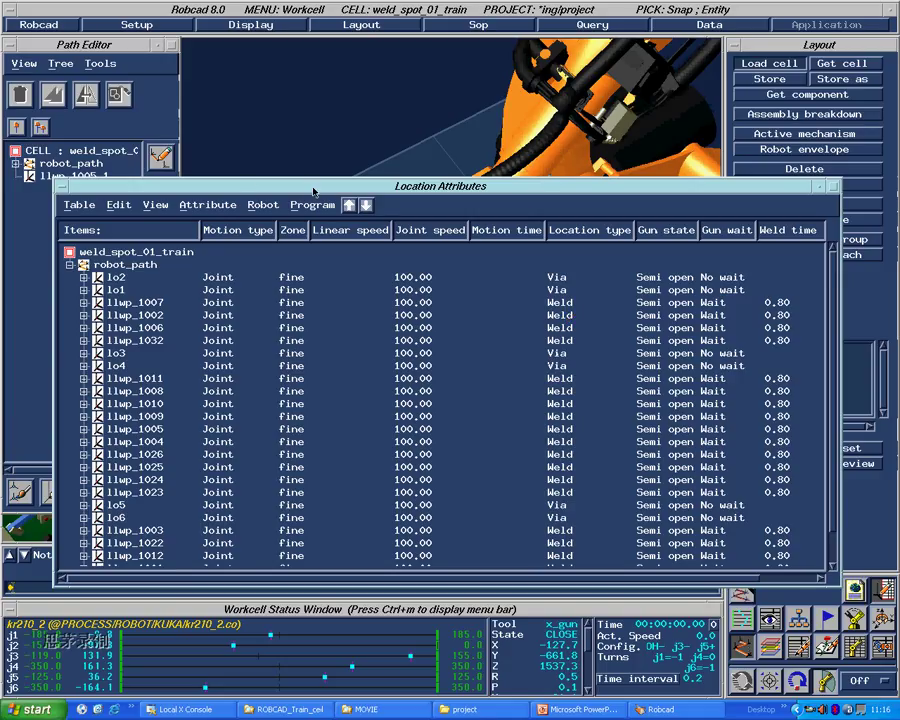
Step: Move the Location Attributes window aside to examine the gun and weld path in the cell, and bring the window back
{"action": "left_click_drag", "start_coordinate": [313, 191], "coordinate": [880, 213]}
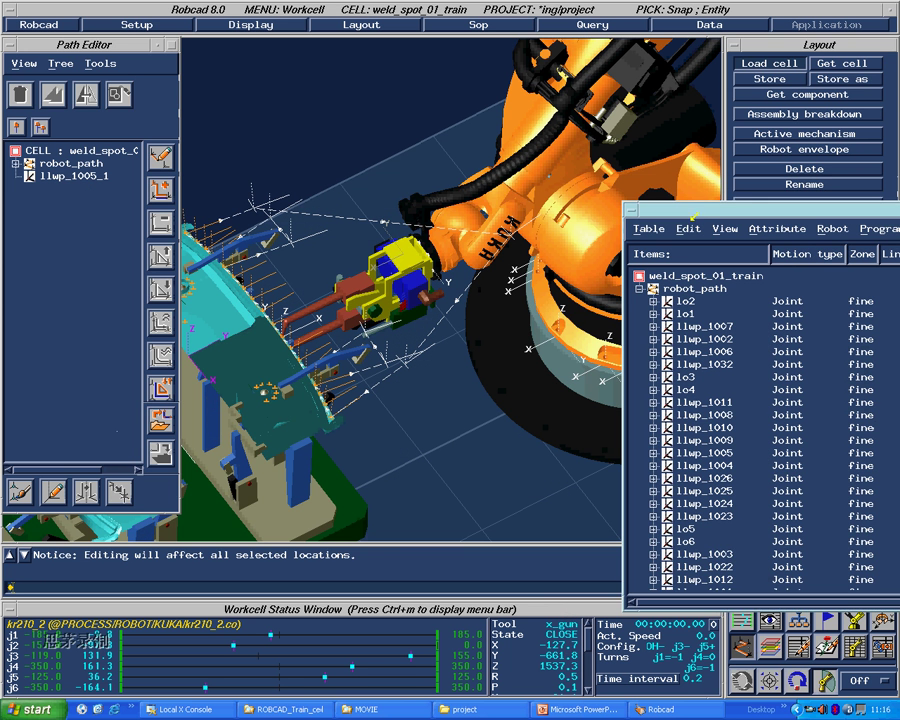
{"action": "left_click_drag", "start_coordinate": [693, 214], "coordinate": [697, 211]}
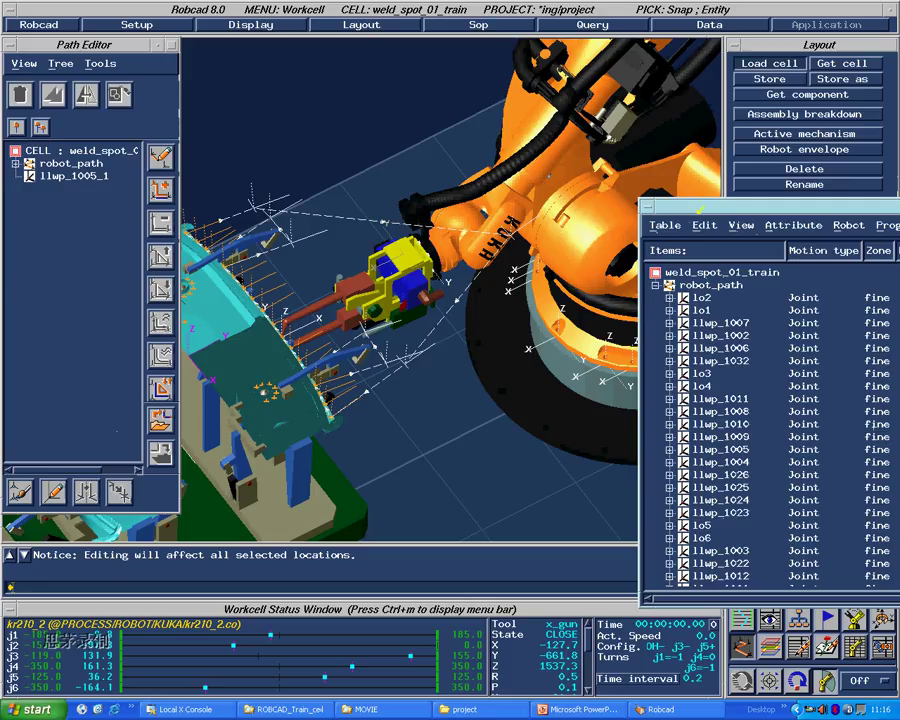
{"action": "left_click_drag", "start_coordinate": [693, 209], "coordinate": [688, 212]}
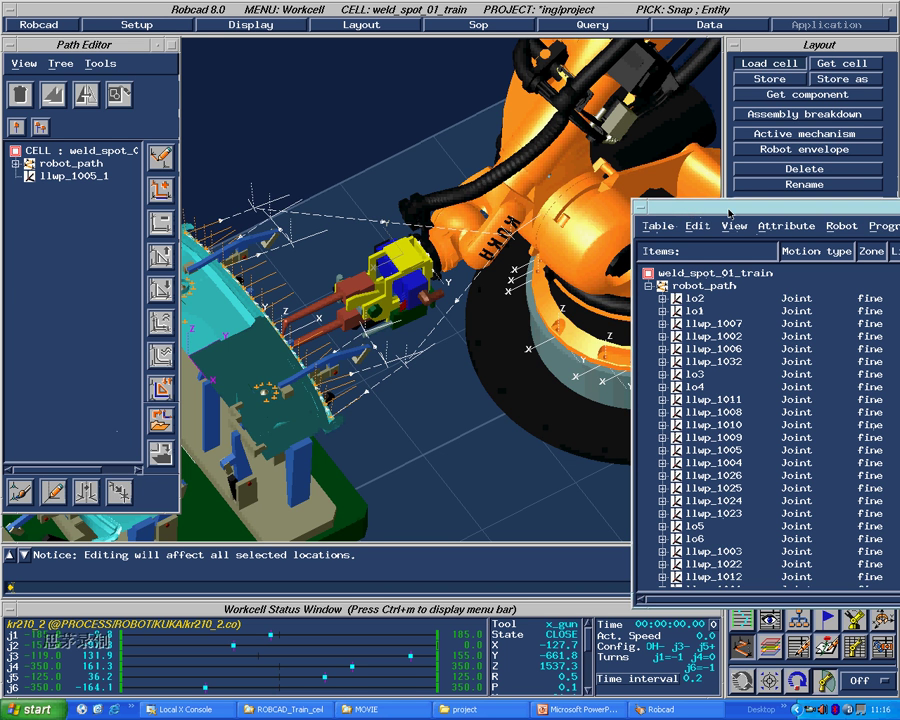
{"action": "left_click_drag", "start_coordinate": [722, 210], "coordinate": [178, 211]}
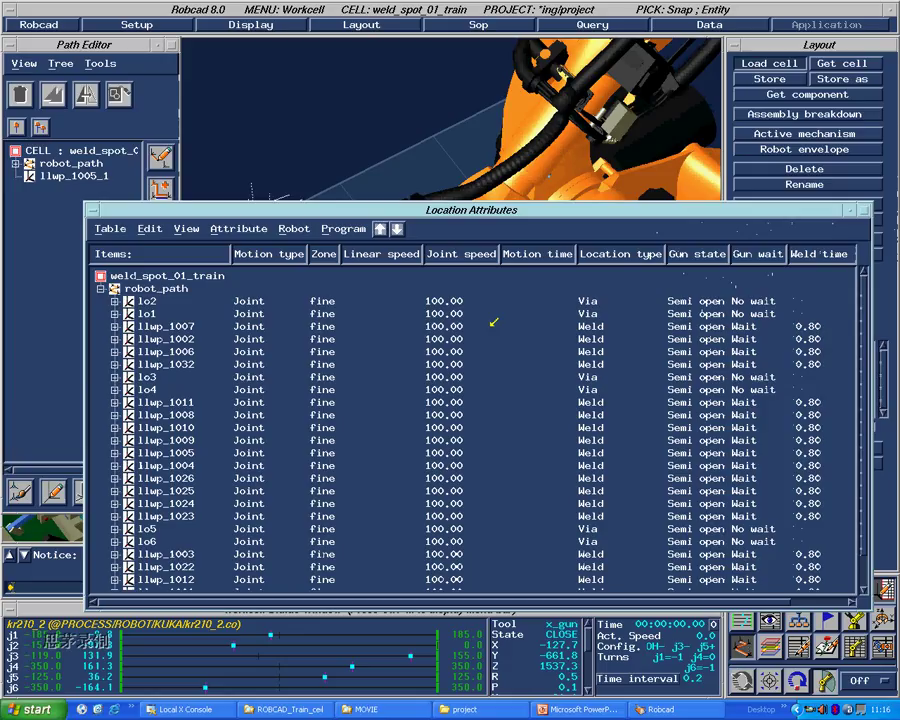
Step: Examine the weld time of location llwp_1007 and the table's hold time column
{"action": "left_click", "coordinate": [812, 325]}
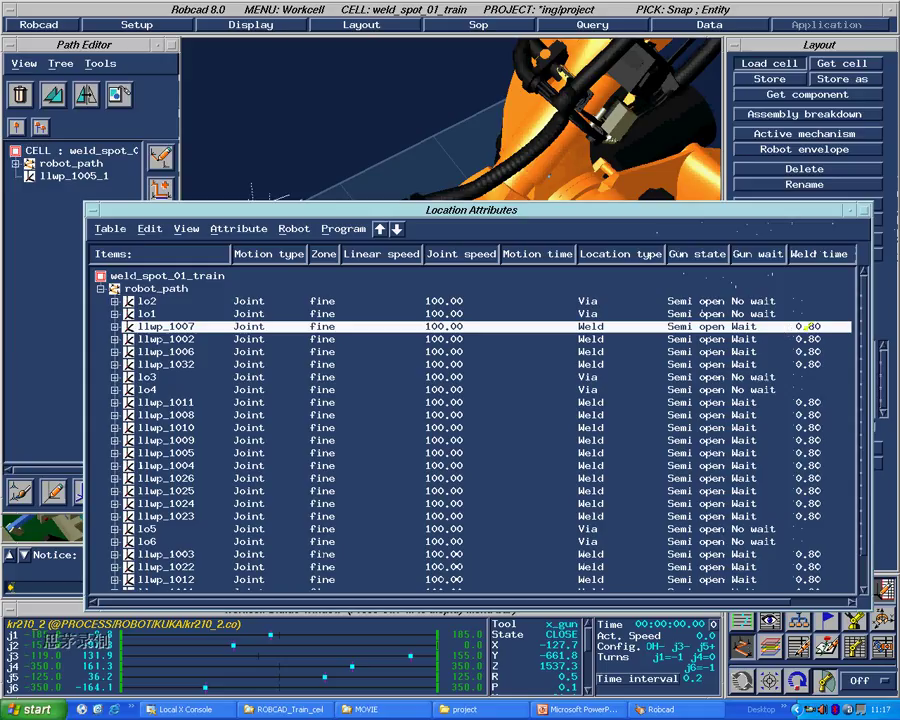
{"action": "left_click", "coordinate": [808, 328]}
{"action": "left_click", "coordinate": [808, 328]}
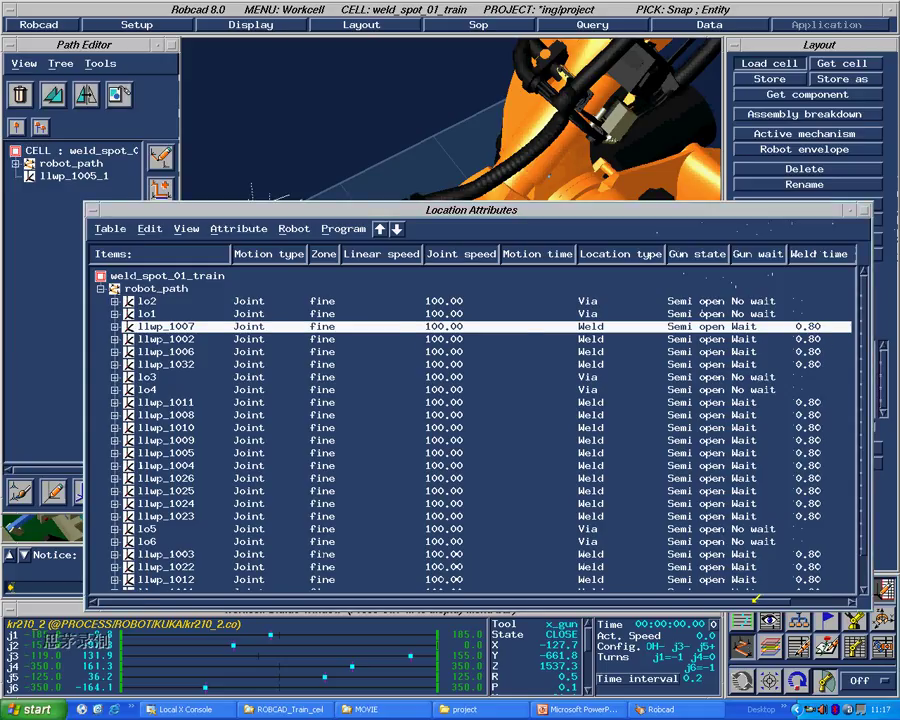
{"action": "left_click", "coordinate": [855, 598]}
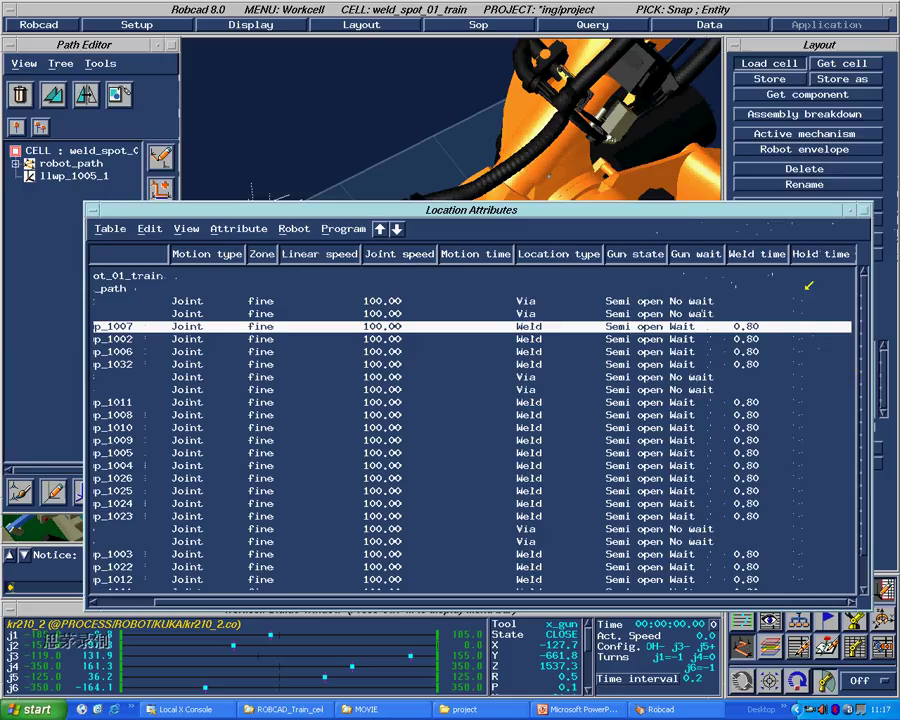
{"action": "left_click_drag", "start_coordinate": [756, 600], "coordinate": [665, 600]}
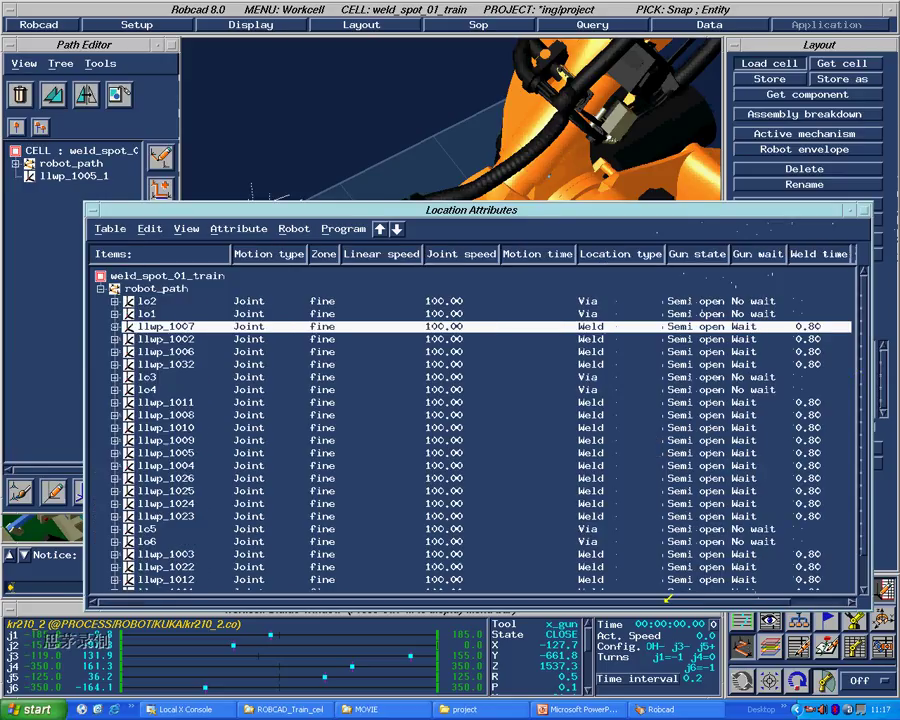
Step: Look through the remaining robot_path locations in the table, checking weld points llwp_1006 and llwp_1003
{"action": "left_click", "coordinate": [240, 351]}
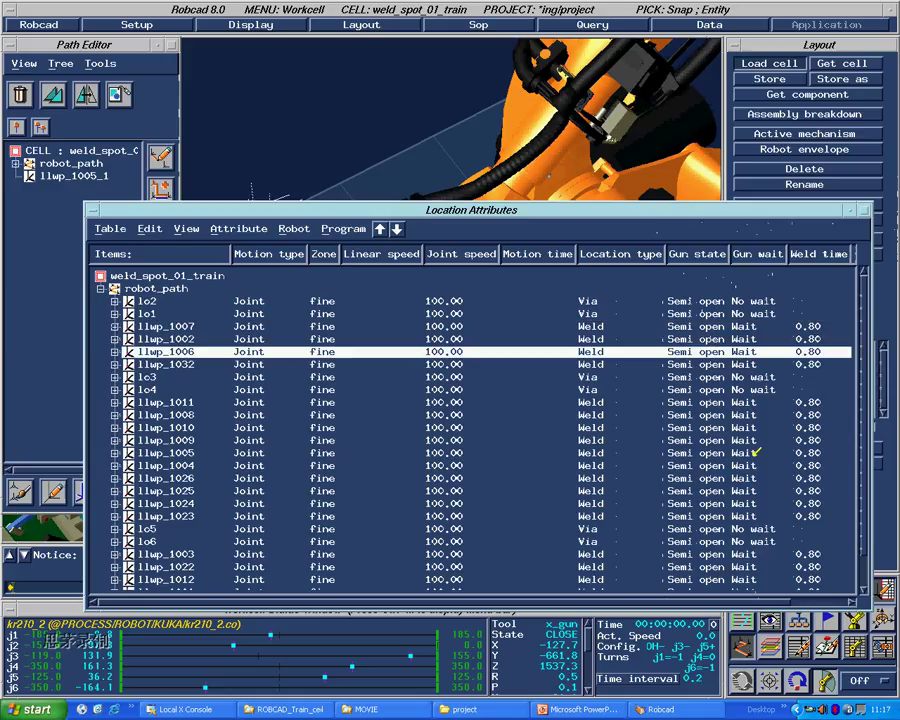
{"action": "scroll", "coordinate": [848, 338], "scroll_direction": "down", "scroll_amount": 1}
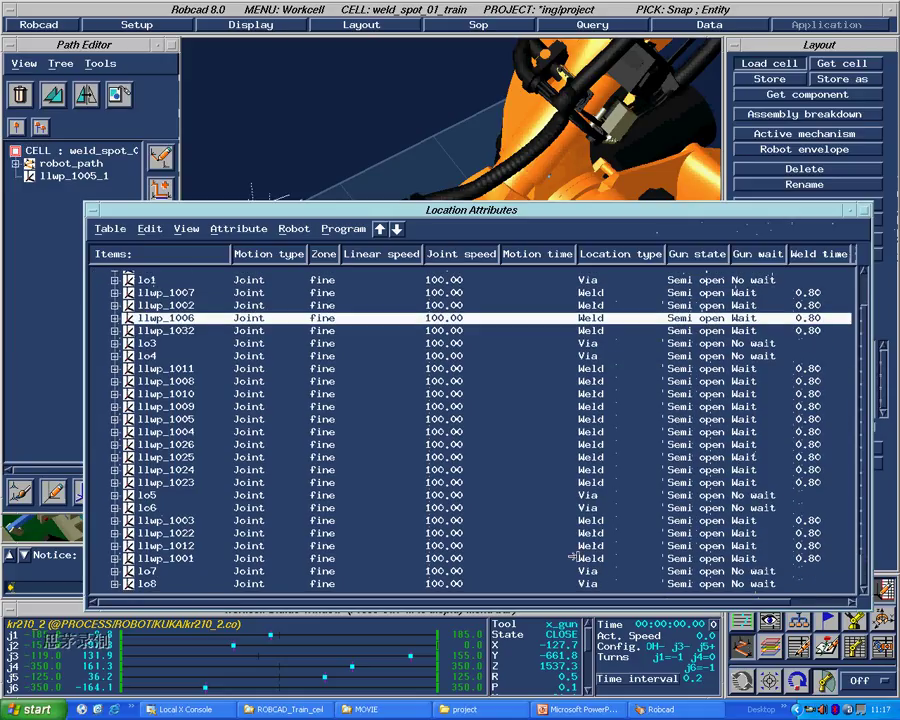
{"action": "left_click", "coordinate": [327, 521]}
{"action": "scroll", "coordinate": [491, 505], "scroll_direction": "up", "scroll_amount": 1}
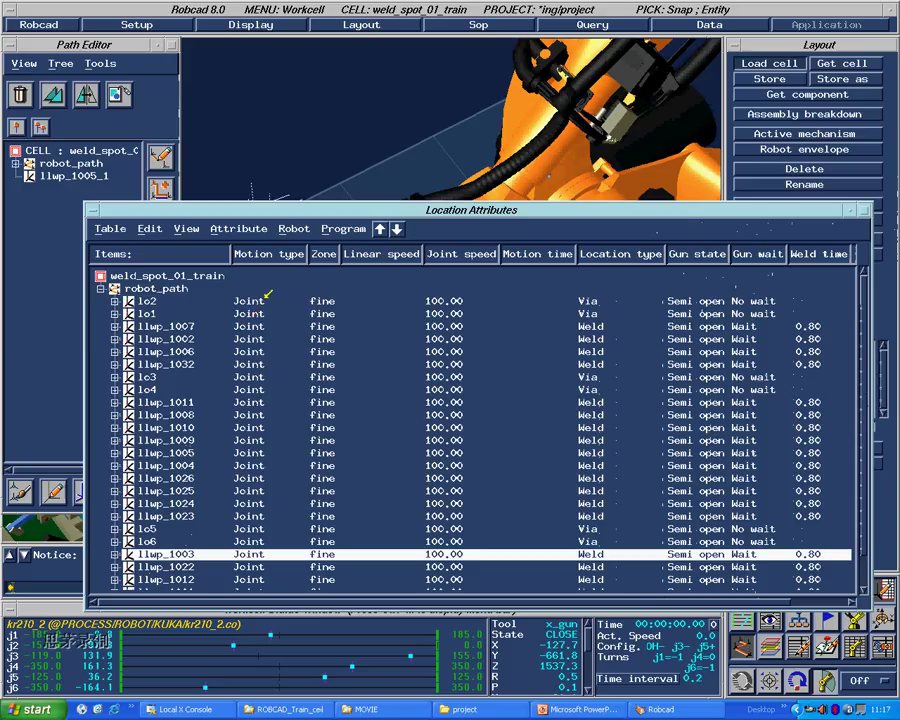
Step: Open the Location Attribute Editor for via point lo2 and place it so that lo2's table row stays readable
{"action": "left_click", "coordinate": [265, 301]}
{"action": "right_click", "coordinate": [268, 298]}
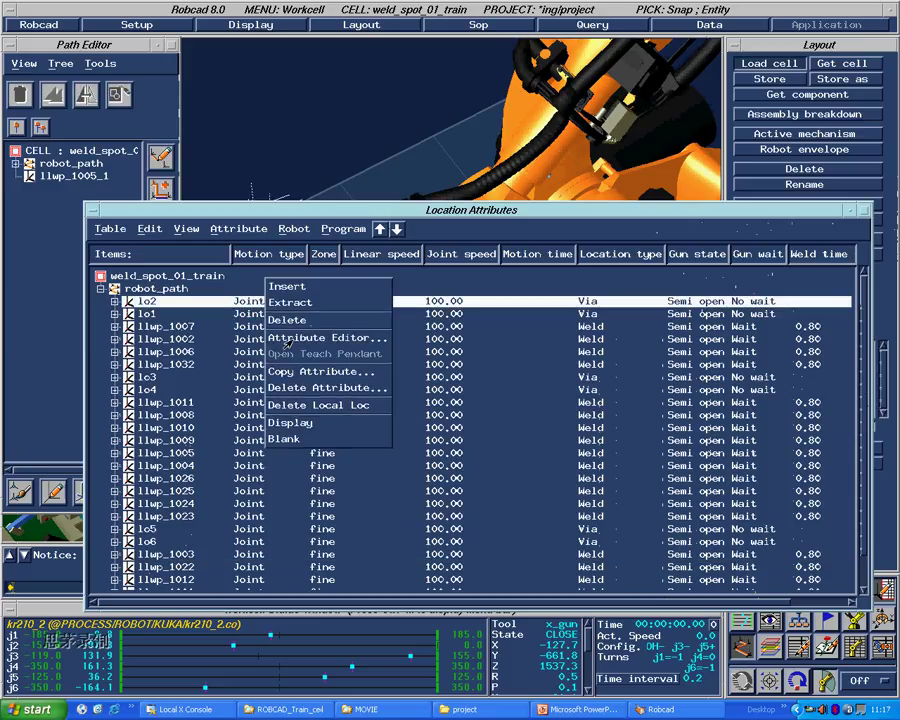
{"action": "left_click", "coordinate": [303, 339]}
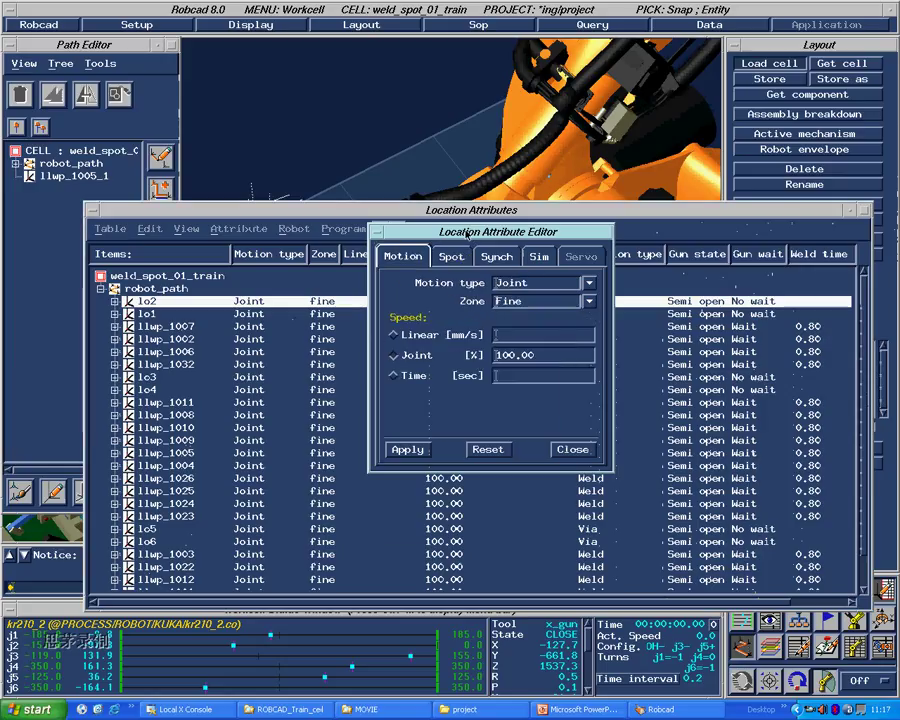
{"action": "left_click_drag", "start_coordinate": [467, 227], "coordinate": [399, 321]}
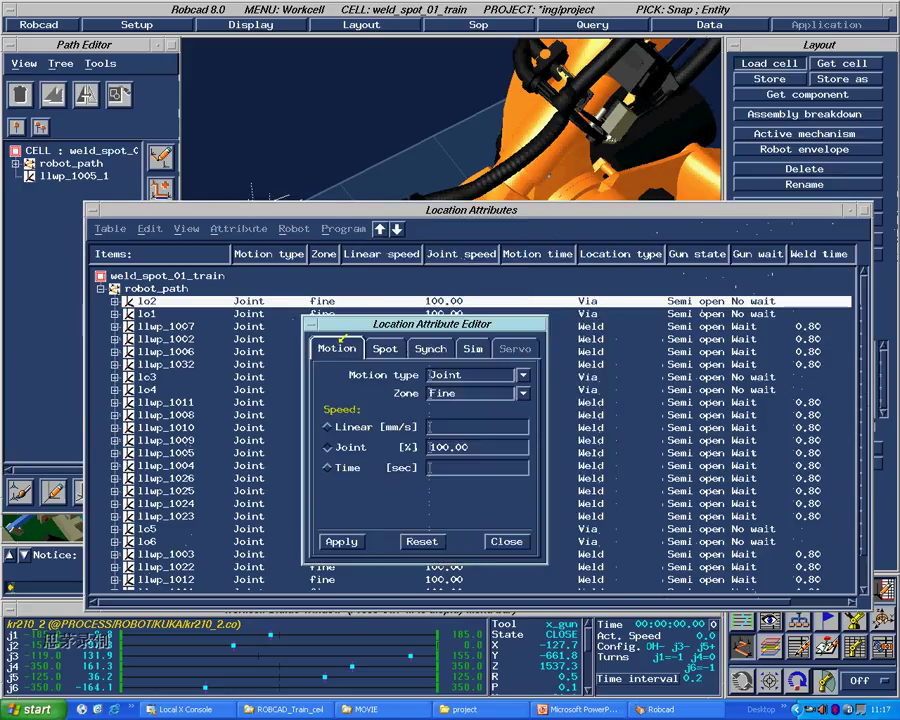
Step: Review the motion type options for lo2, try Erase, and restore Joint as the motion type
{"action": "left_click", "coordinate": [524, 374]}
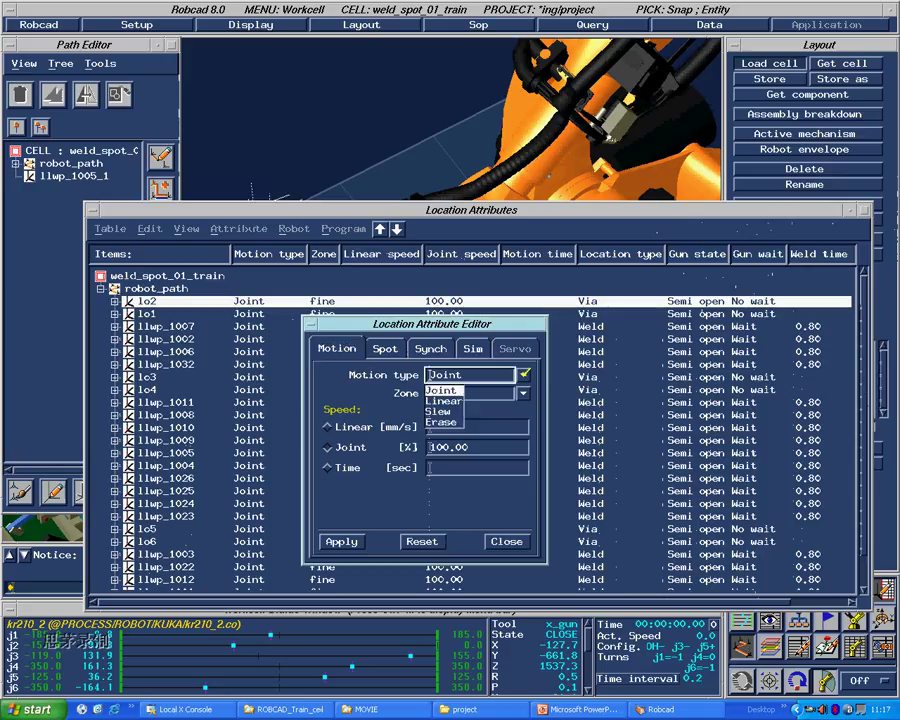
{"action": "left_click", "coordinate": [524, 374]}
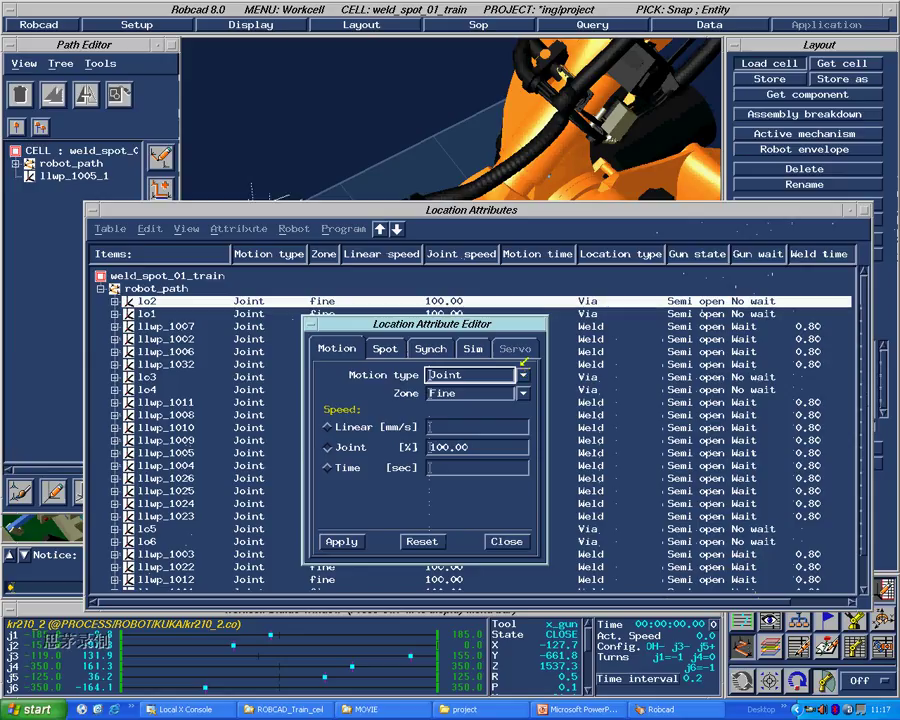
{"action": "left_click", "coordinate": [522, 373]}
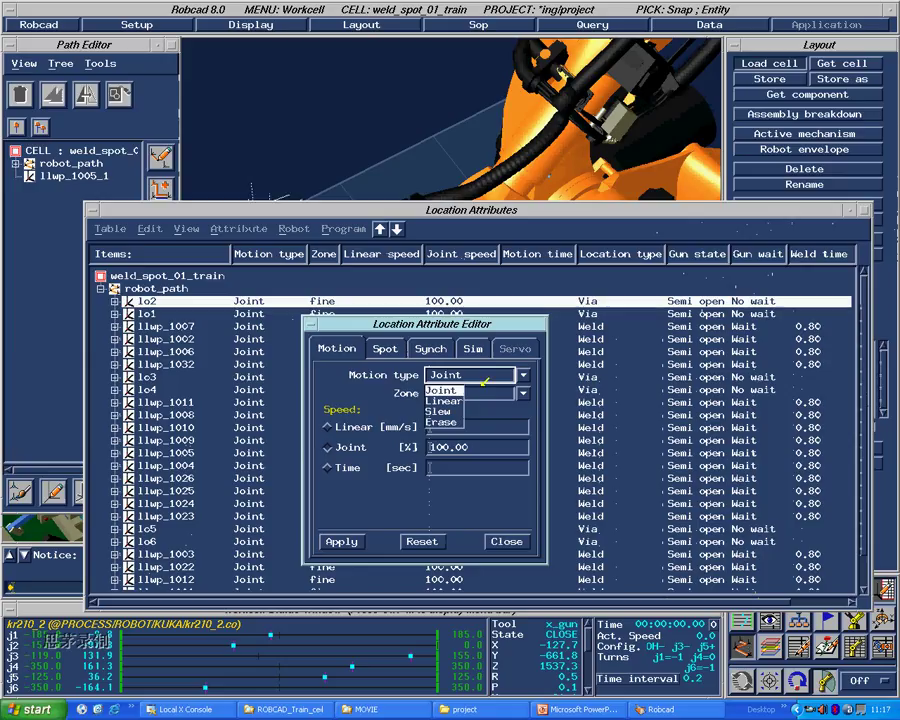
{"action": "left_click", "coordinate": [445, 421]}
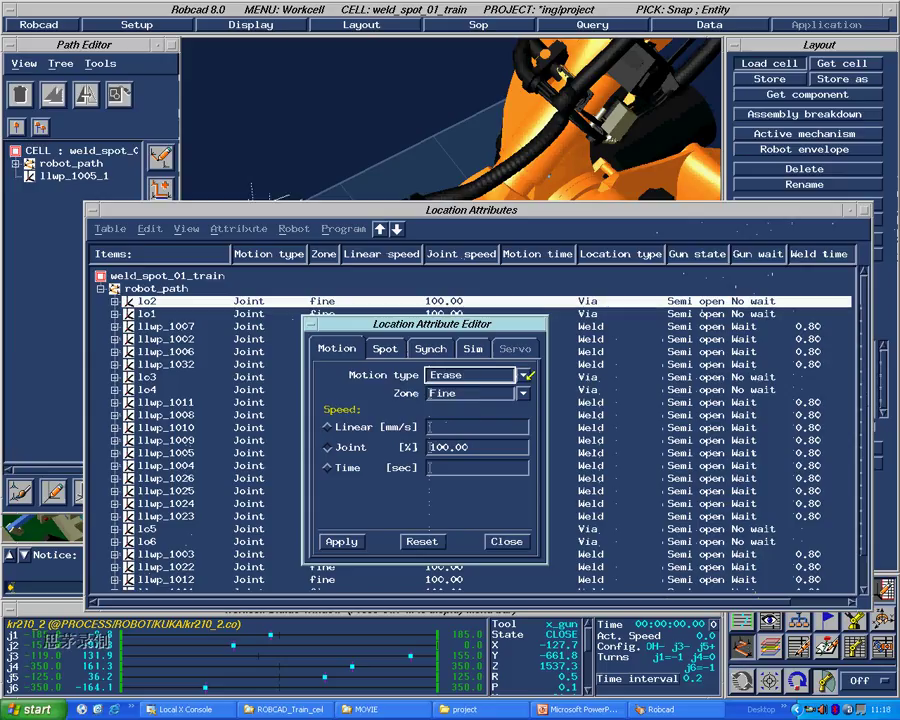
{"action": "left_click", "coordinate": [520, 374]}
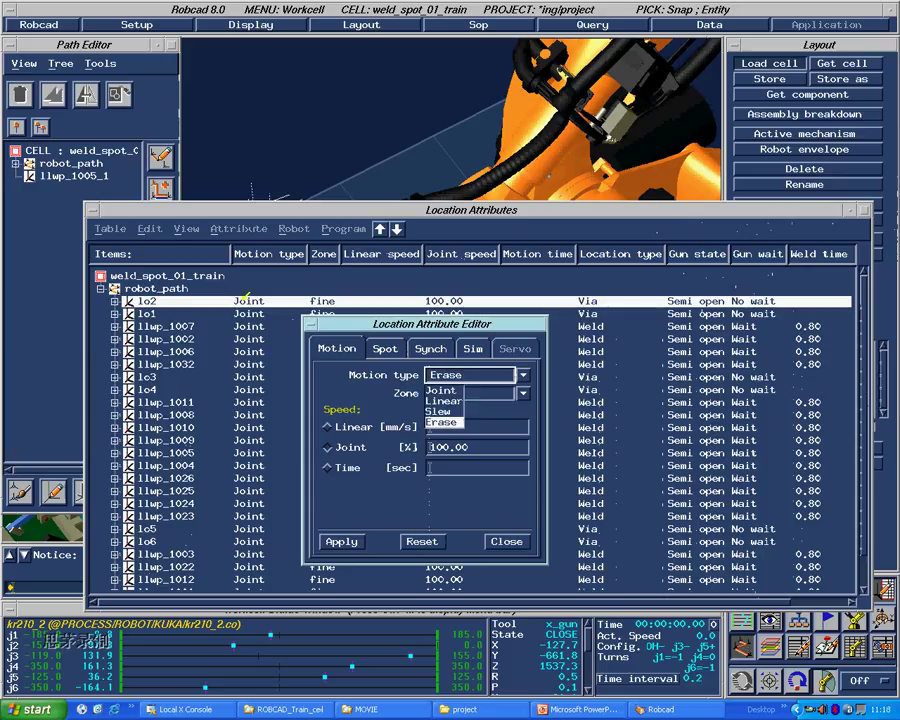
{"action": "left_click", "coordinate": [440, 390]}
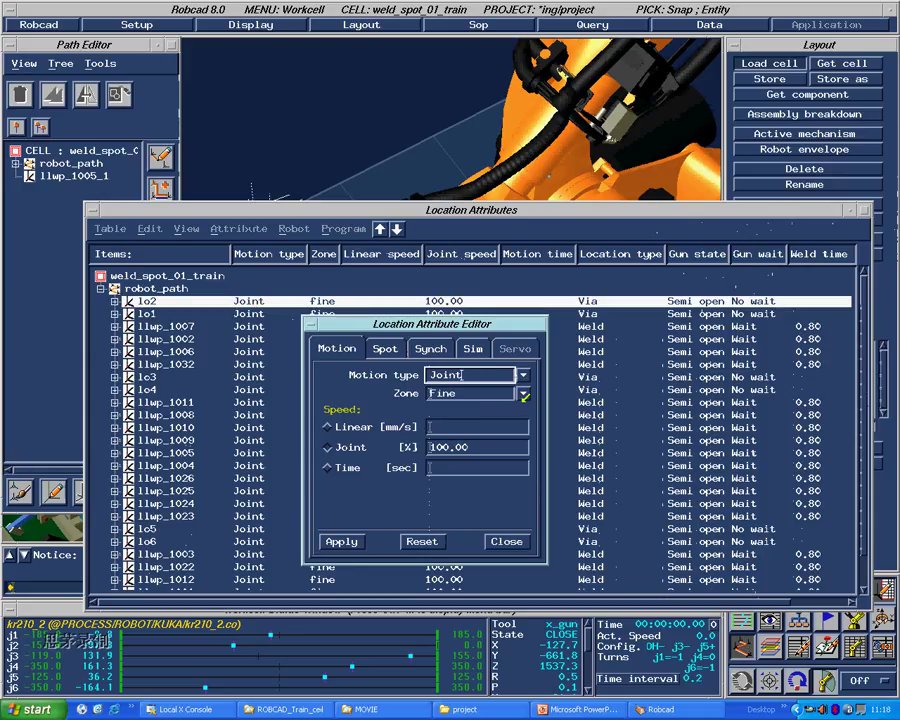
Step: Review the zone and motion type options for lo2, keeping the zone at Fine and the motion type at Joint
{"action": "left_click", "coordinate": [521, 393]}
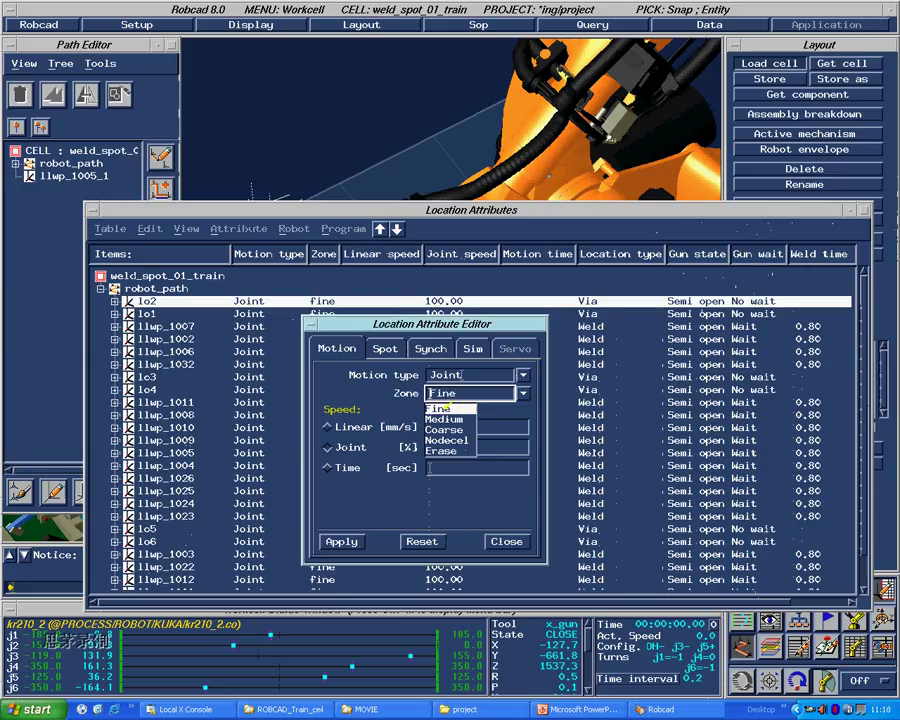
{"action": "left_click", "coordinate": [363, 409]}
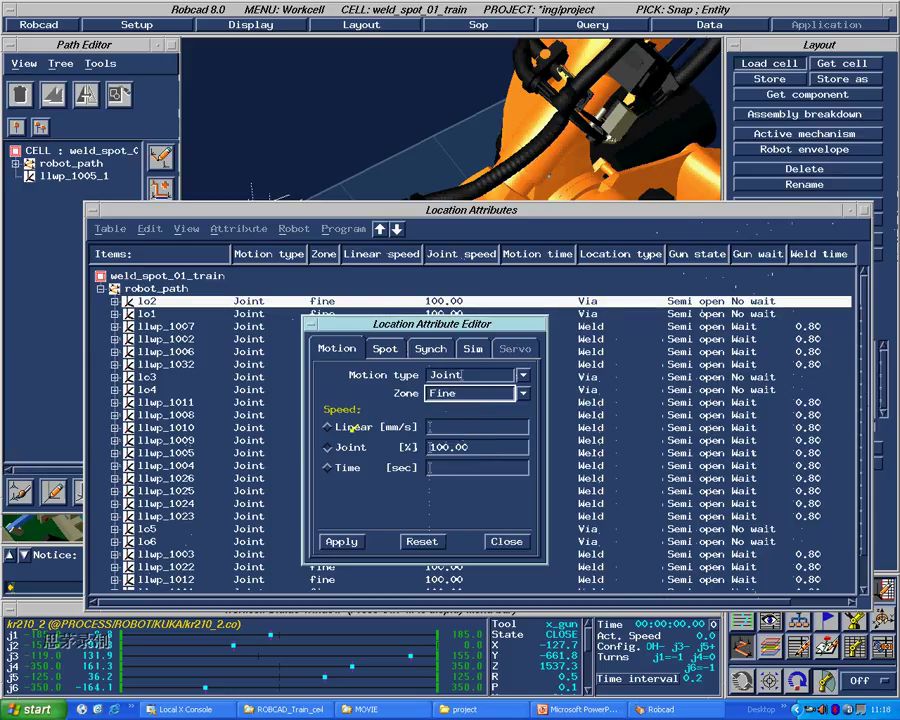
{"action": "left_click", "coordinate": [520, 374]}
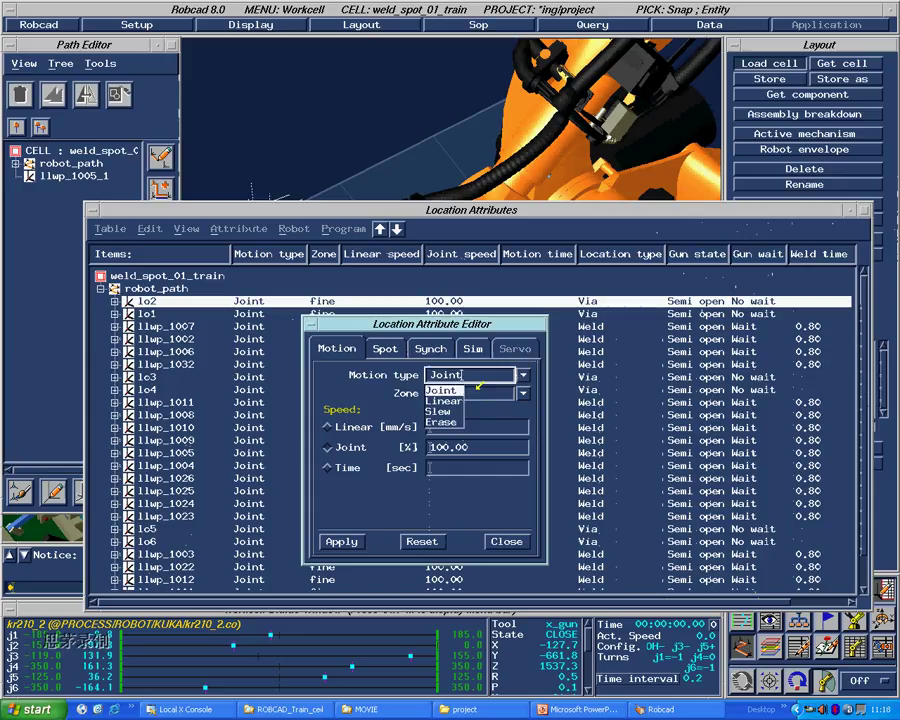
{"action": "left_click", "coordinate": [444, 389]}
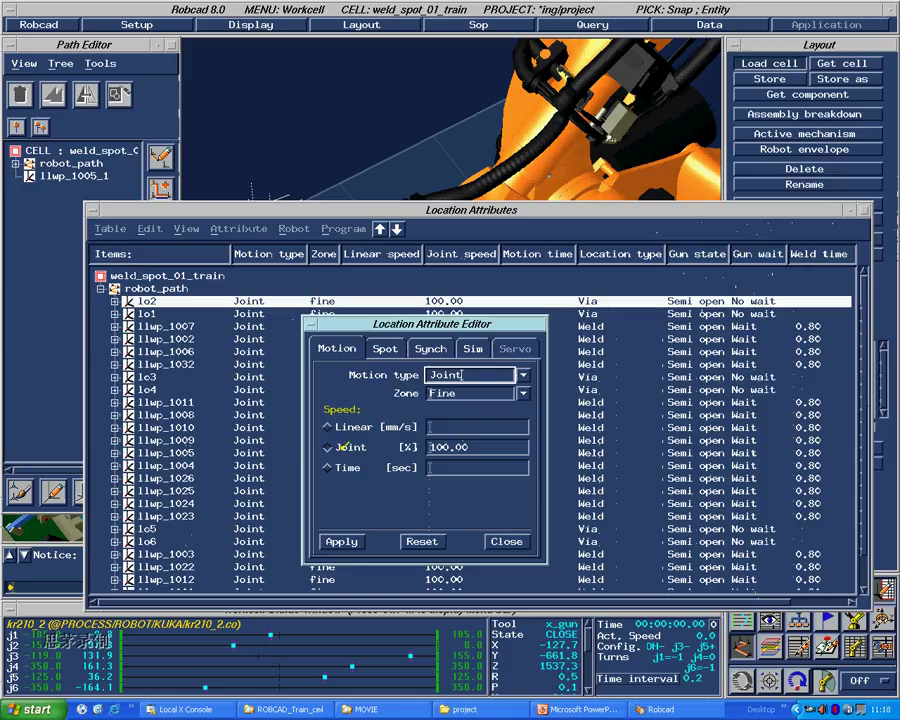
Step: Set the joint speed of lo2 to 100 %, without decimals
{"action": "left_click", "coordinate": [462, 446]}
{"action": "key", "text": "BackSpace"}
{"action": "key", "text": "BackSpace"}
{"action": "key", "text": "BackSpace"}
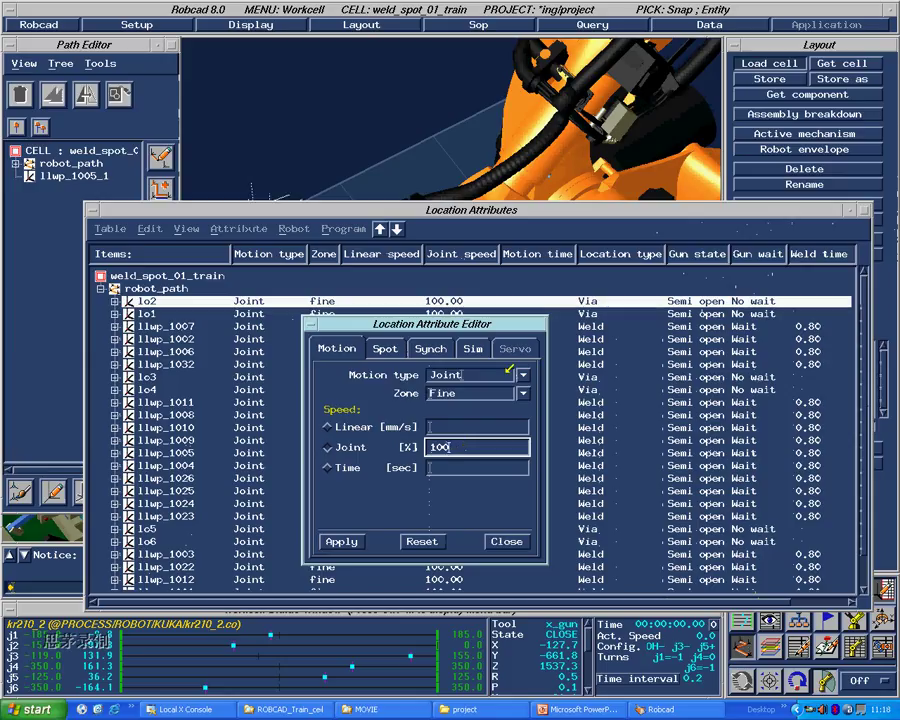
Step: Set lo2's motion type to Linear with a linear speed of 1000 mm/s and apply it
{"action": "left_click", "coordinate": [522, 374]}
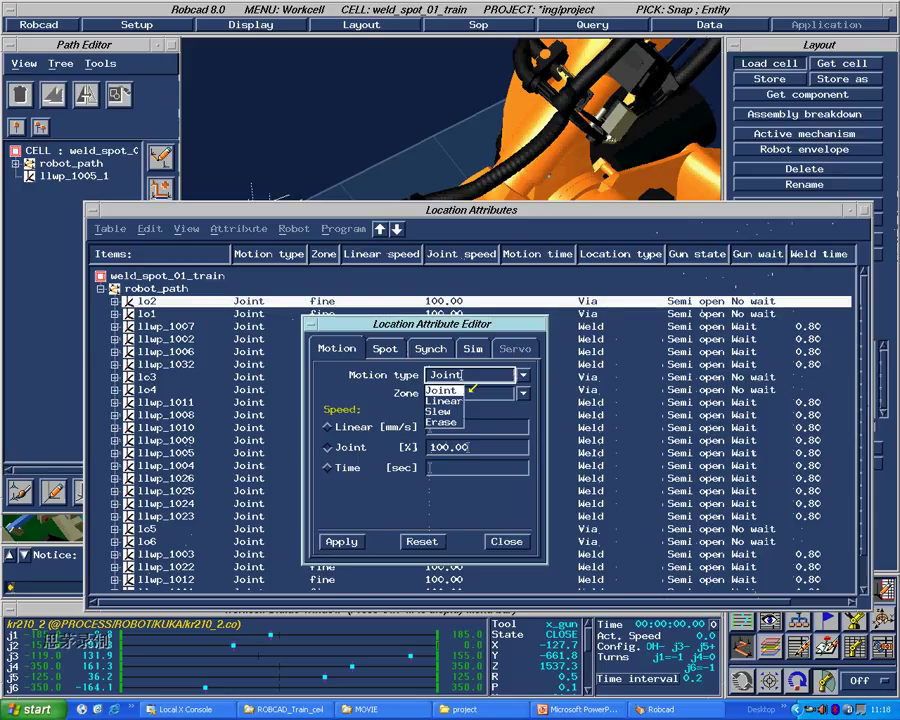
{"action": "left_click", "coordinate": [448, 400]}
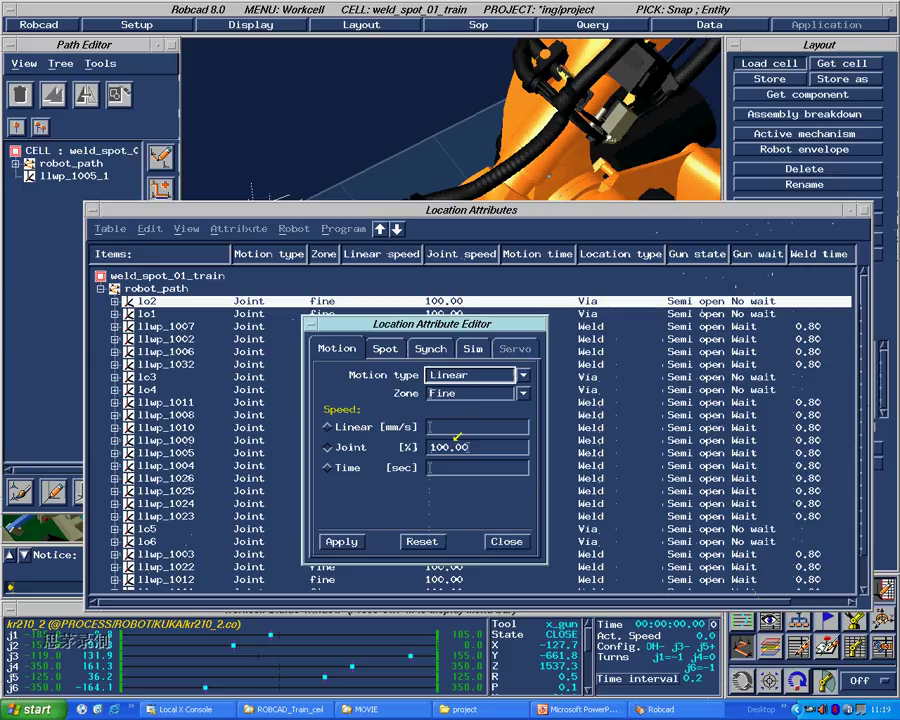
{"action": "left_click", "coordinate": [339, 426]}
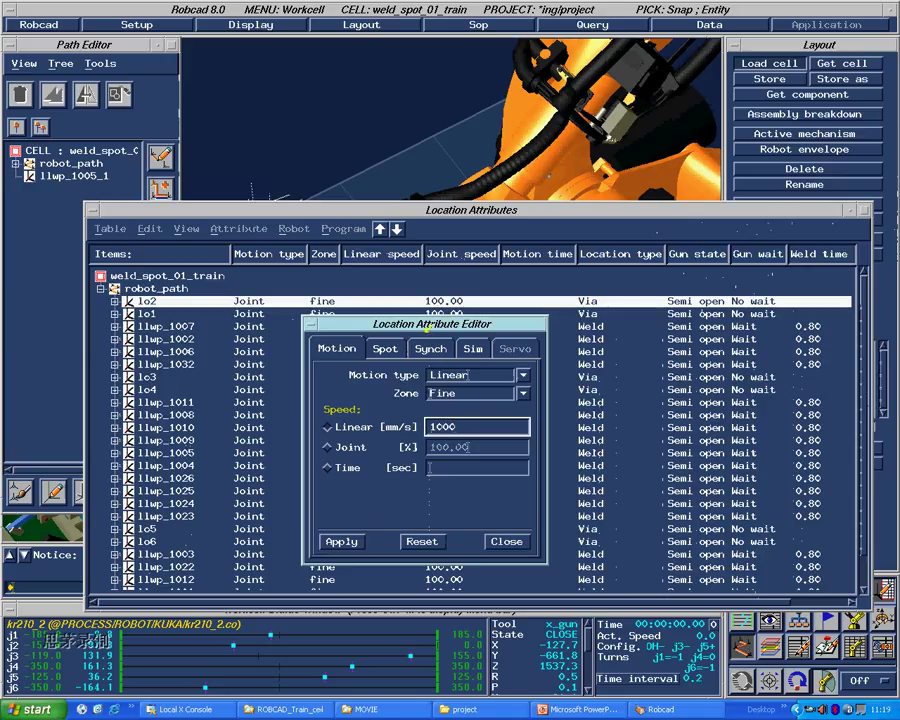
{"action": "left_click_drag", "start_coordinate": [424, 325], "coordinate": [468, 375]}
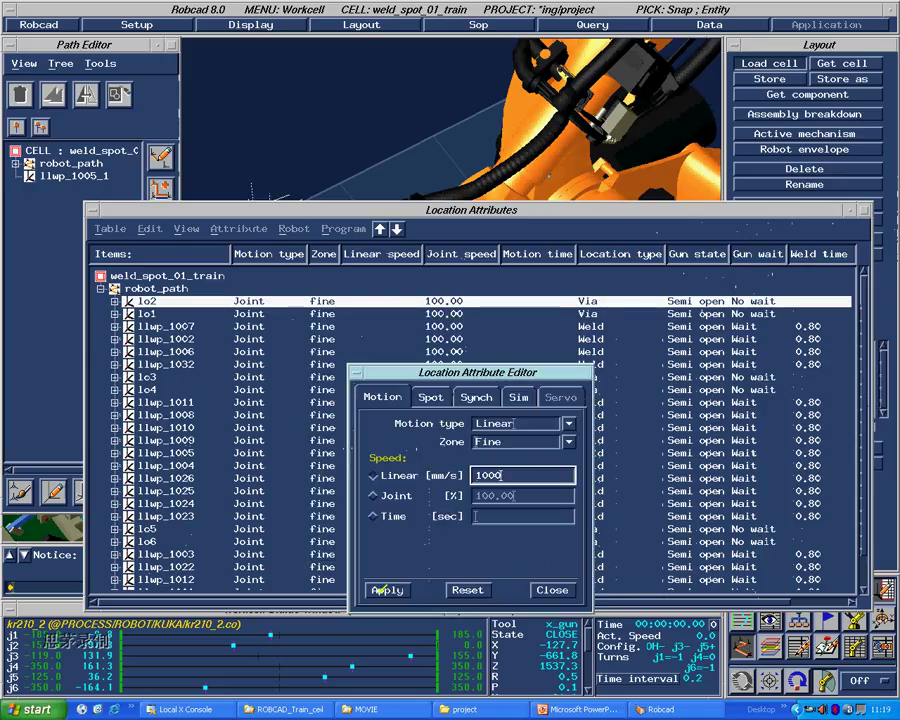
{"action": "left_click", "coordinate": [385, 589]}
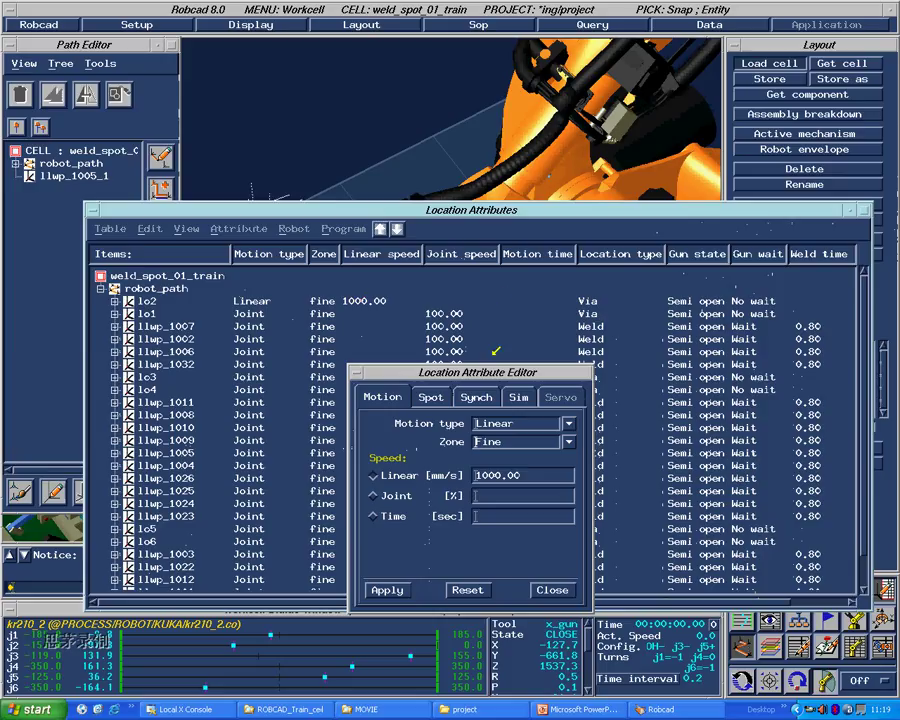
Step: Review lo2's spot attribute options for location type and gun state, keeping Via and Semi-open
{"action": "left_click", "coordinate": [431, 396]}
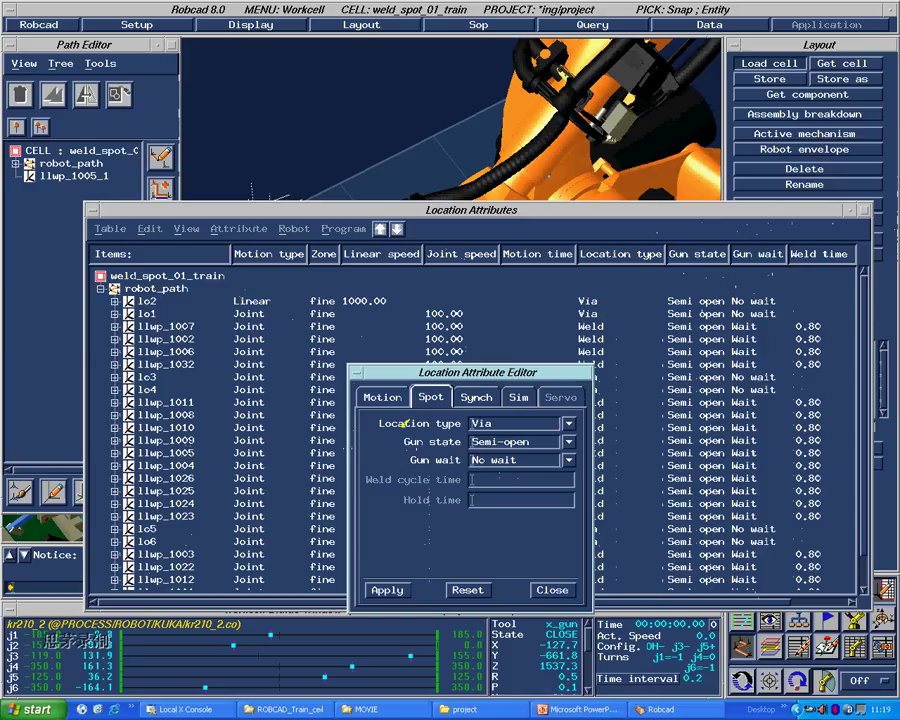
{"action": "left_click", "coordinate": [528, 424]}
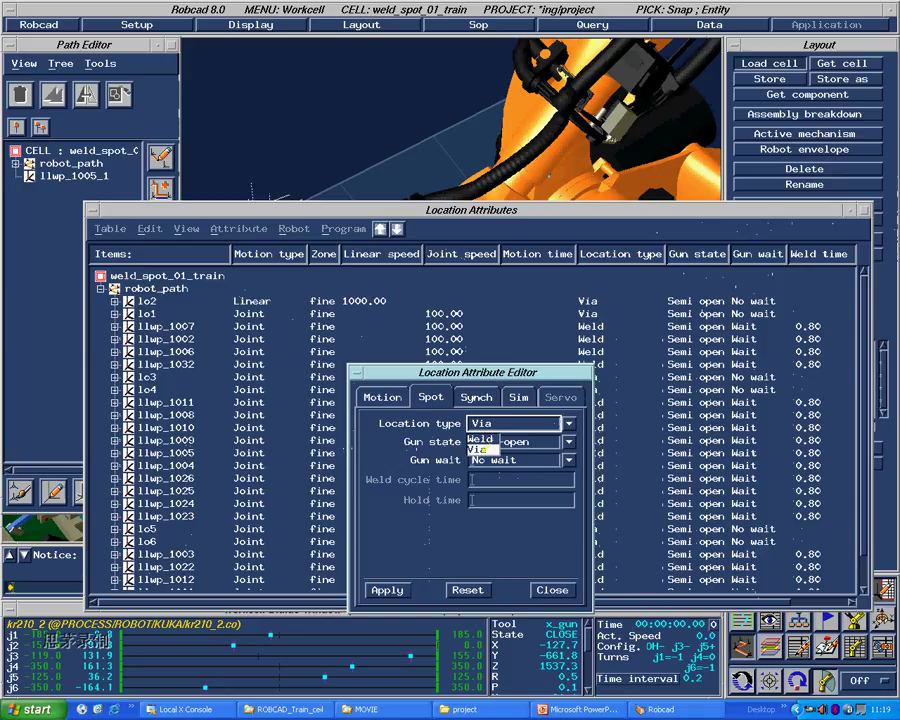
{"action": "left_click", "coordinate": [476, 450]}
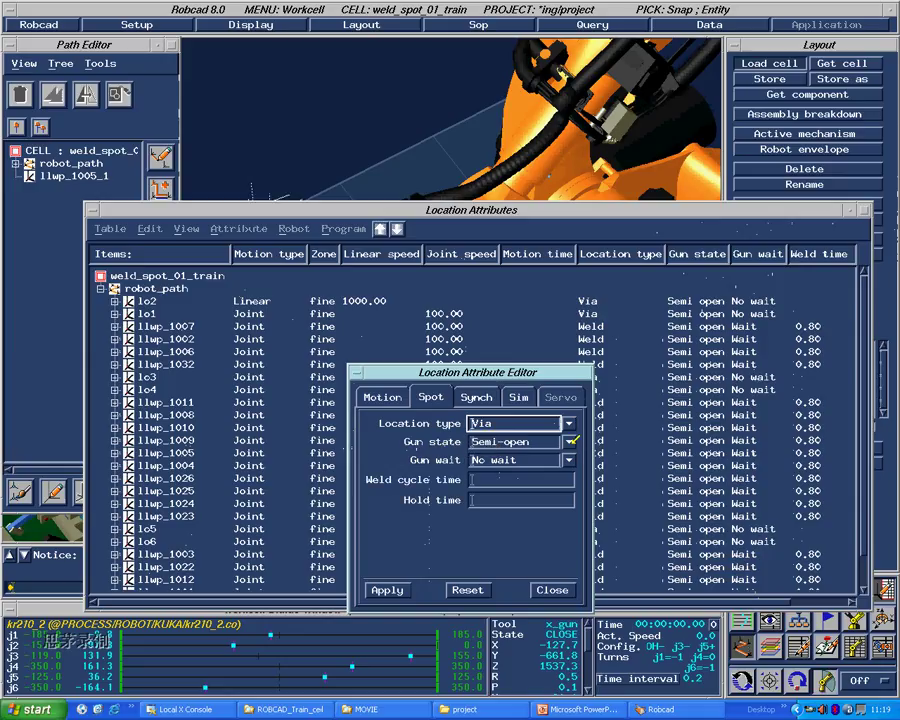
{"action": "left_click", "coordinate": [471, 441]}
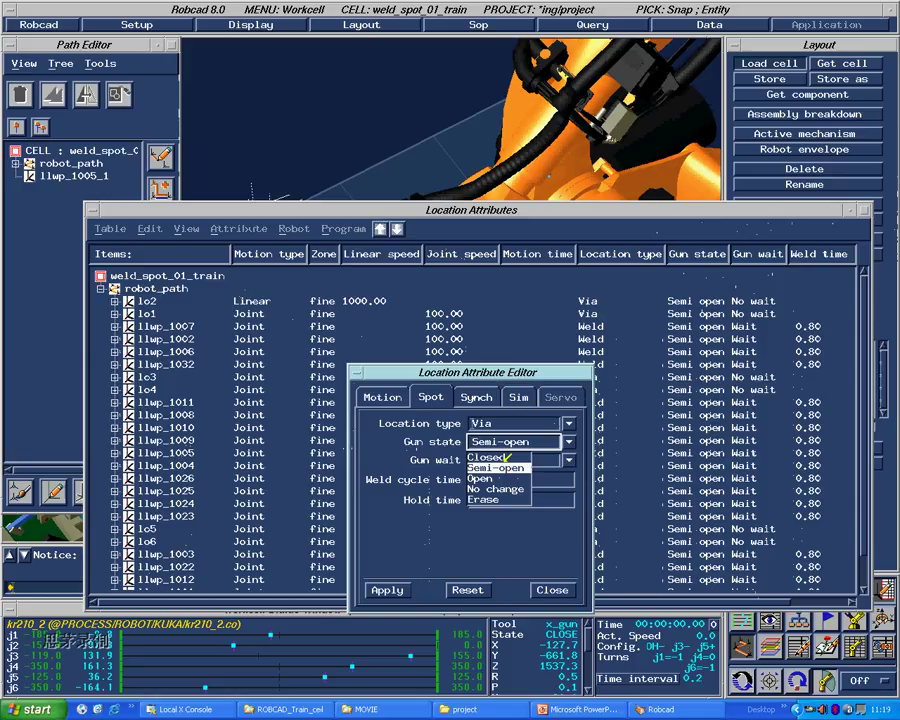
{"action": "left_click", "coordinate": [507, 374]}
{"action": "left_click_drag", "start_coordinate": [507, 374], "coordinate": [600, 343]}
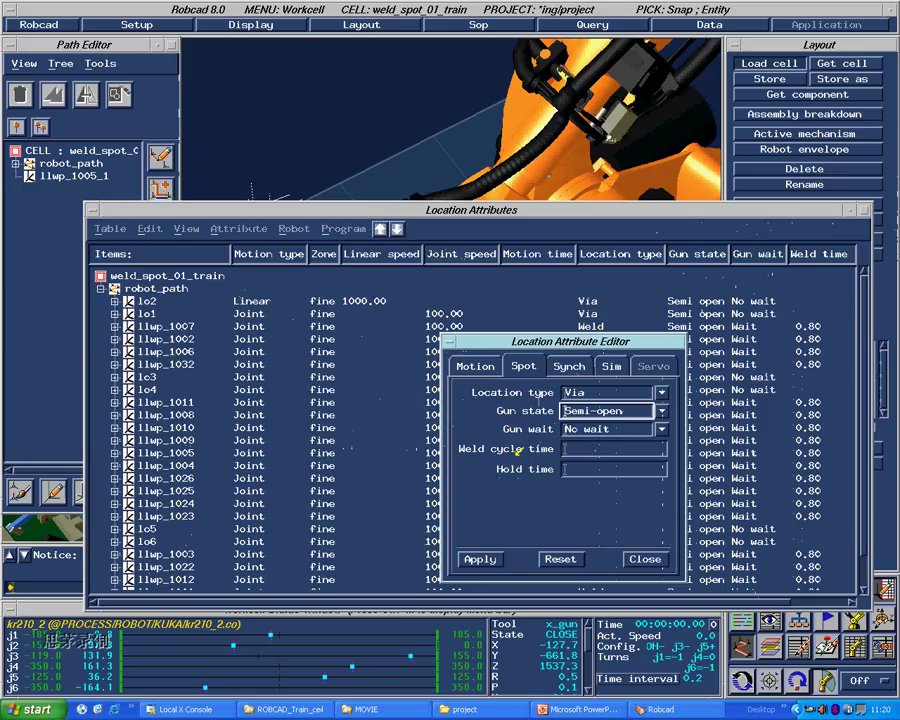
Step: Try Weld as lo2's location type, restore Via, and close the attribute editor without applying
{"action": "left_click", "coordinate": [590, 447]}
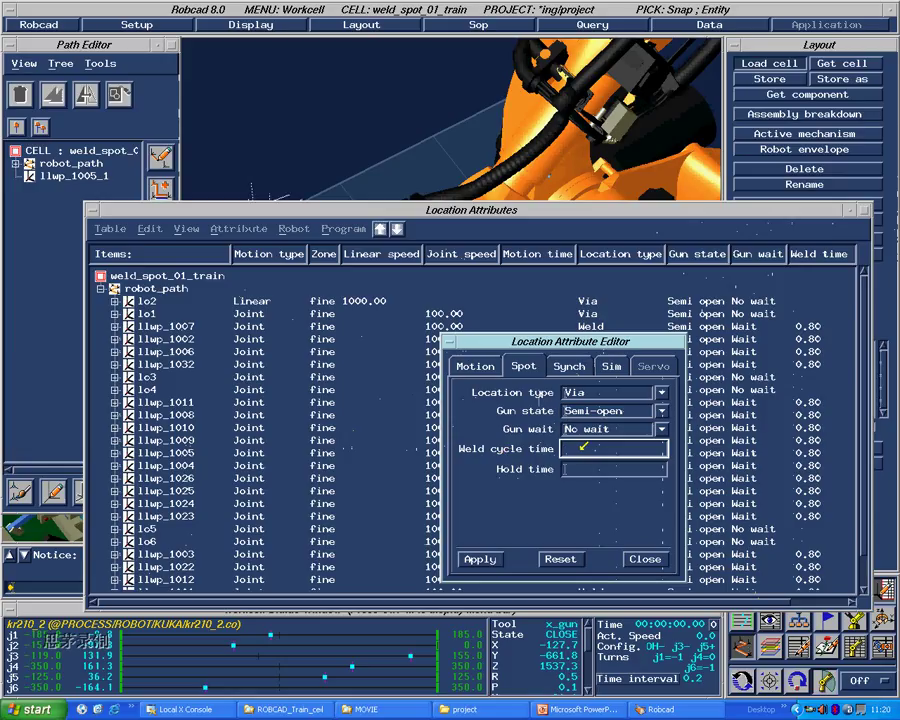
{"action": "left_click", "coordinate": [659, 392]}
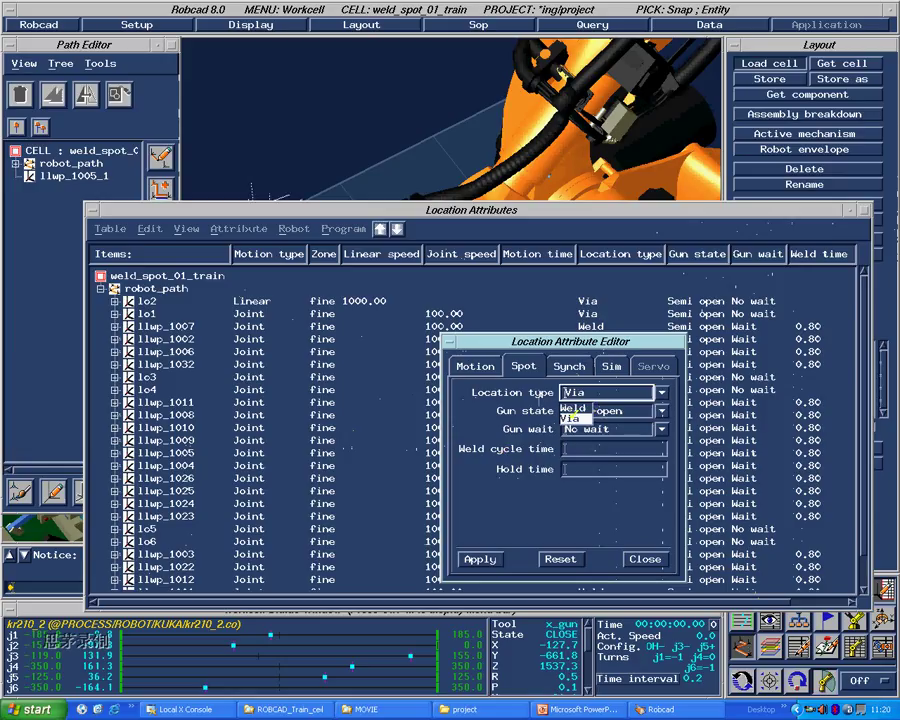
{"action": "left_click", "coordinate": [585, 406]}
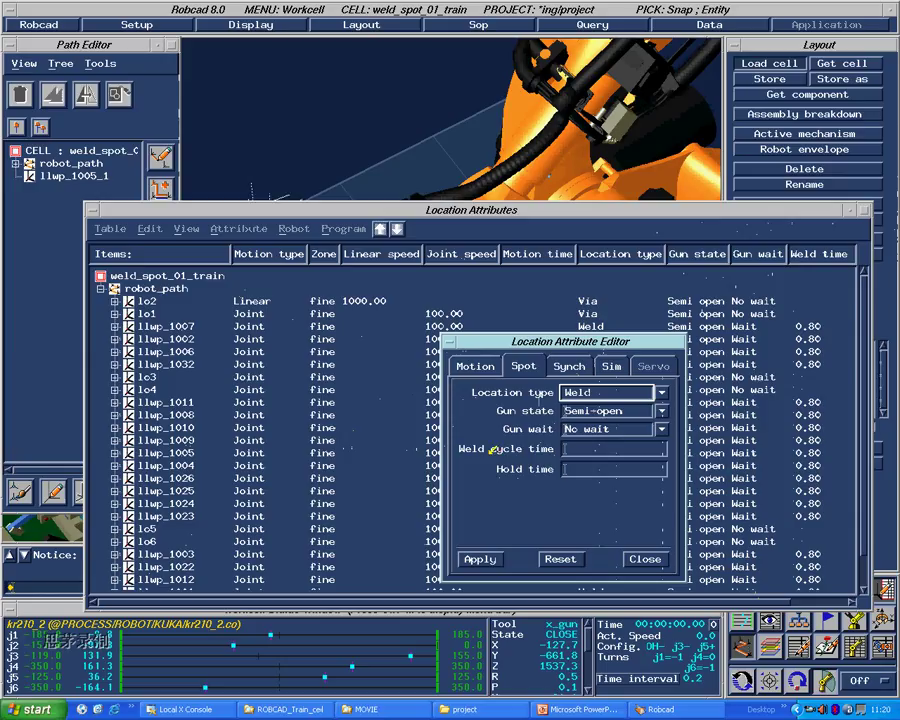
{"action": "left_click", "coordinate": [596, 392]}
{"action": "left_click", "coordinate": [578, 417]}
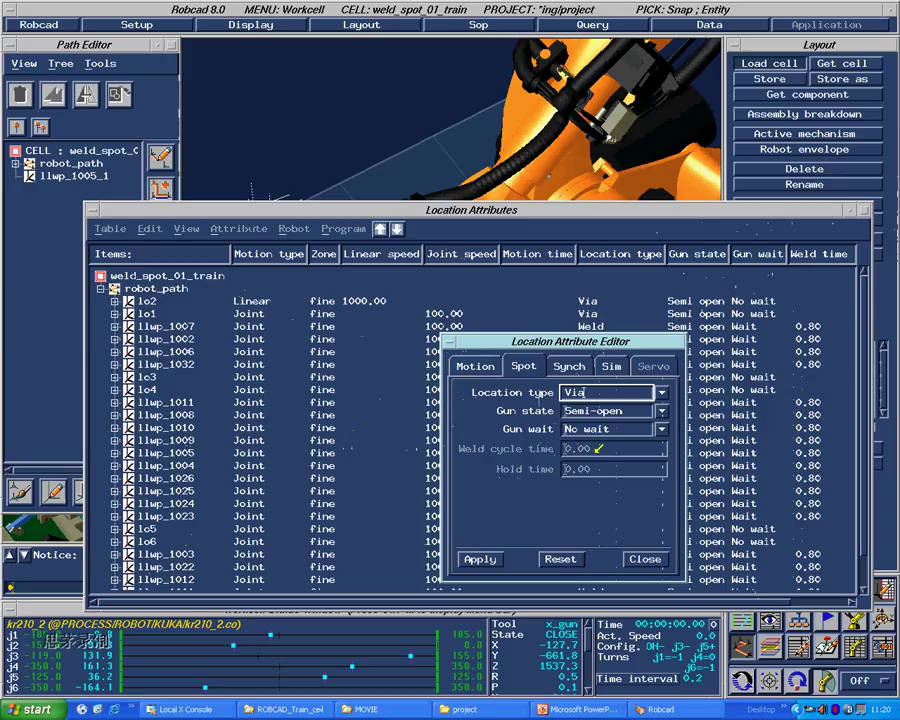
{"action": "left_click", "coordinate": [645, 559]}
Step: Open the spot attributes of weld location llwp_1002 in the Location Attribute Editor
{"action": "left_click", "coordinate": [710, 339]}
{"action": "right_click", "coordinate": [710, 339]}
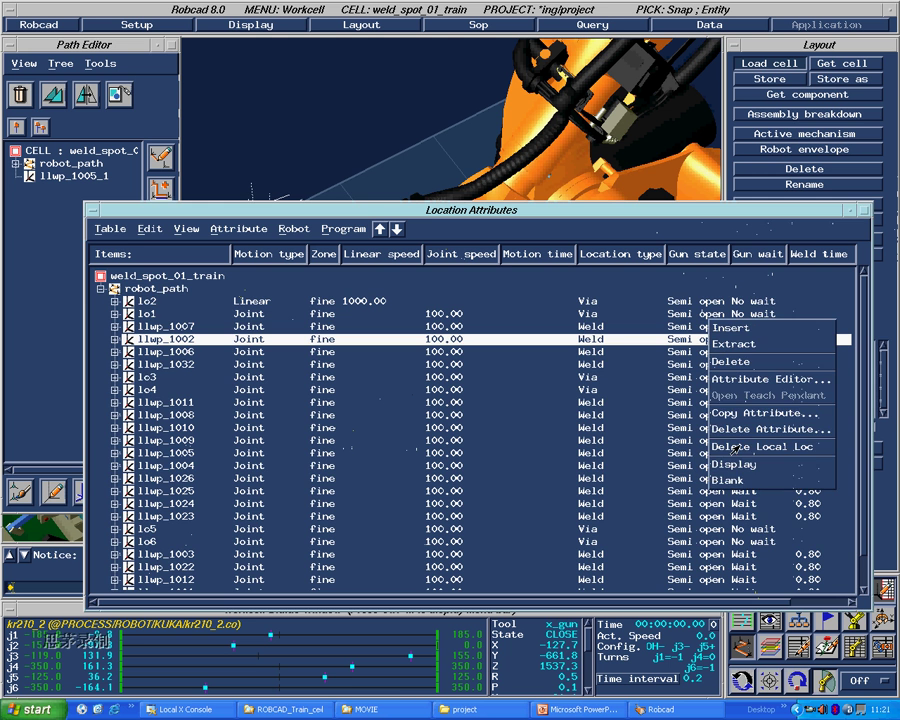
{"action": "left_click", "coordinate": [733, 379]}
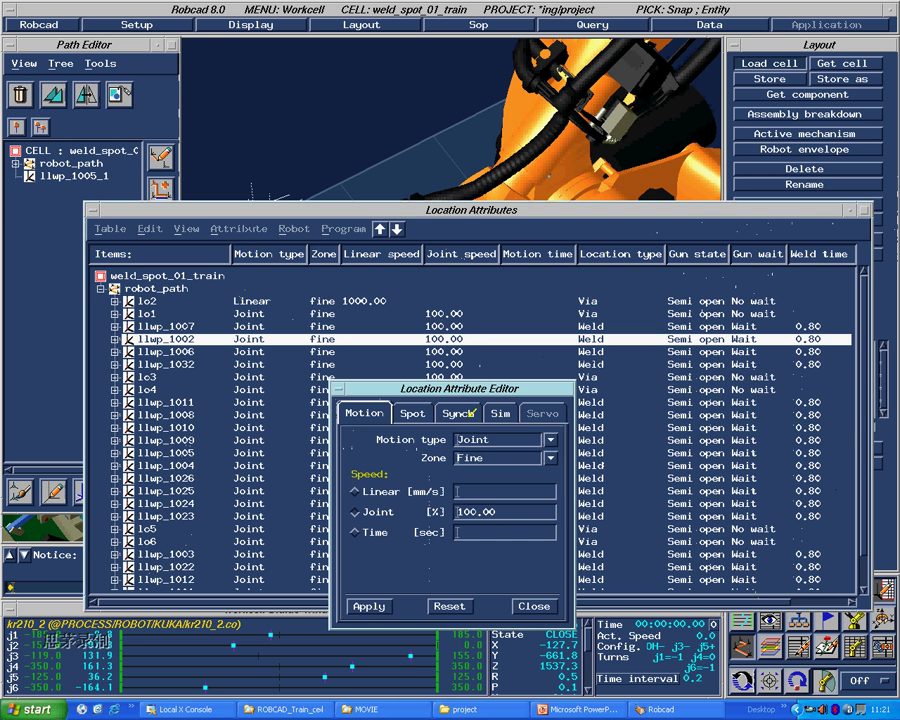
{"action": "left_click", "coordinate": [498, 413]}
{"action": "left_click", "coordinate": [412, 413]}
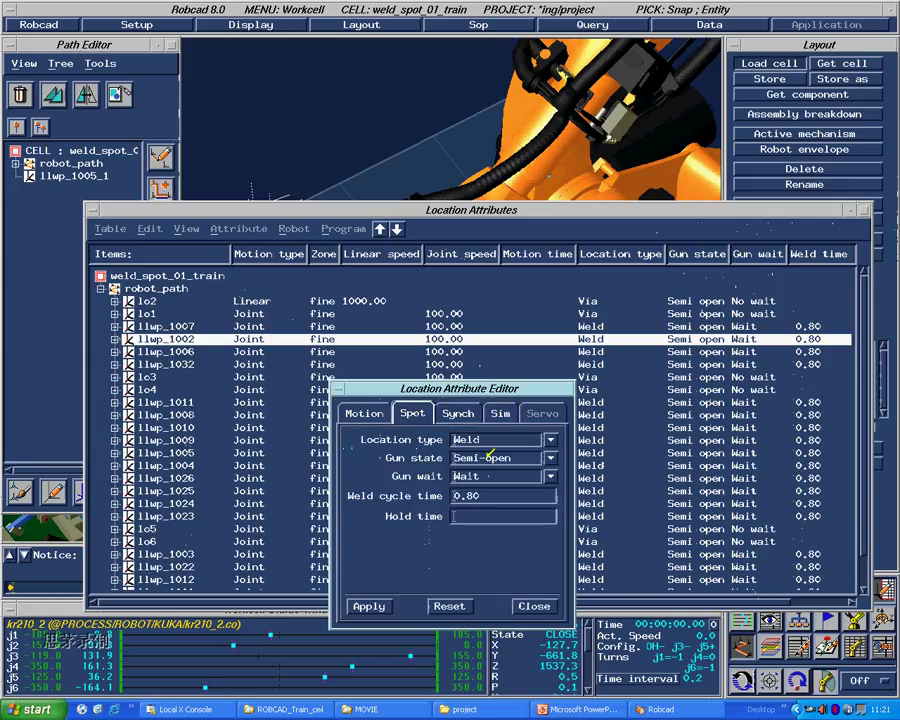
Step: Set the weld cycle time of llwp_1002 to 1 and apply it
{"action": "left_click", "coordinate": [472, 495]}
{"action": "key", "text": "BackSpace"}
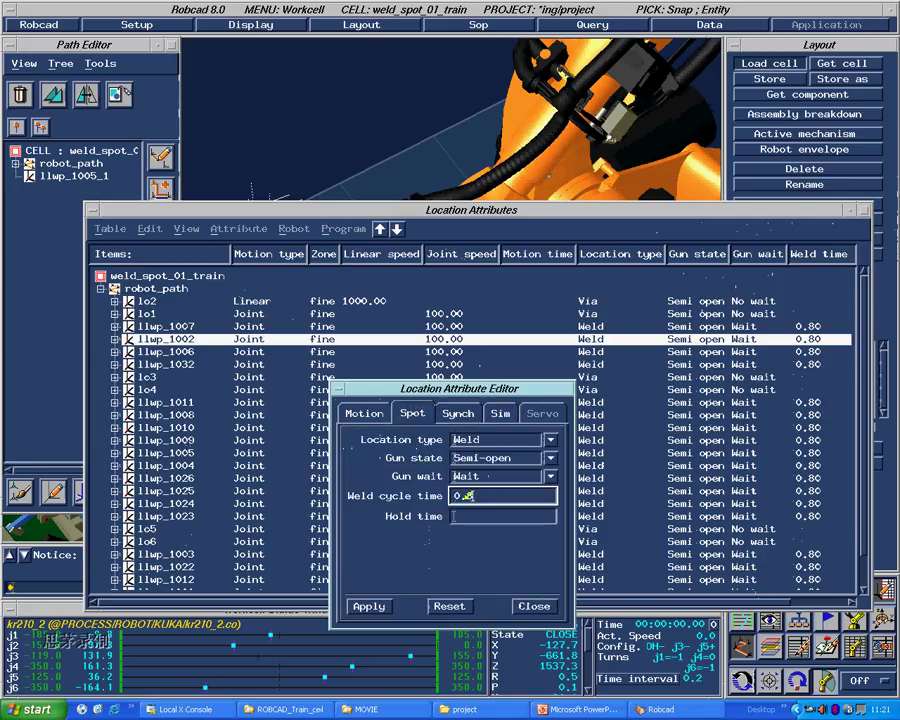
{"action": "type", "text": "0"}
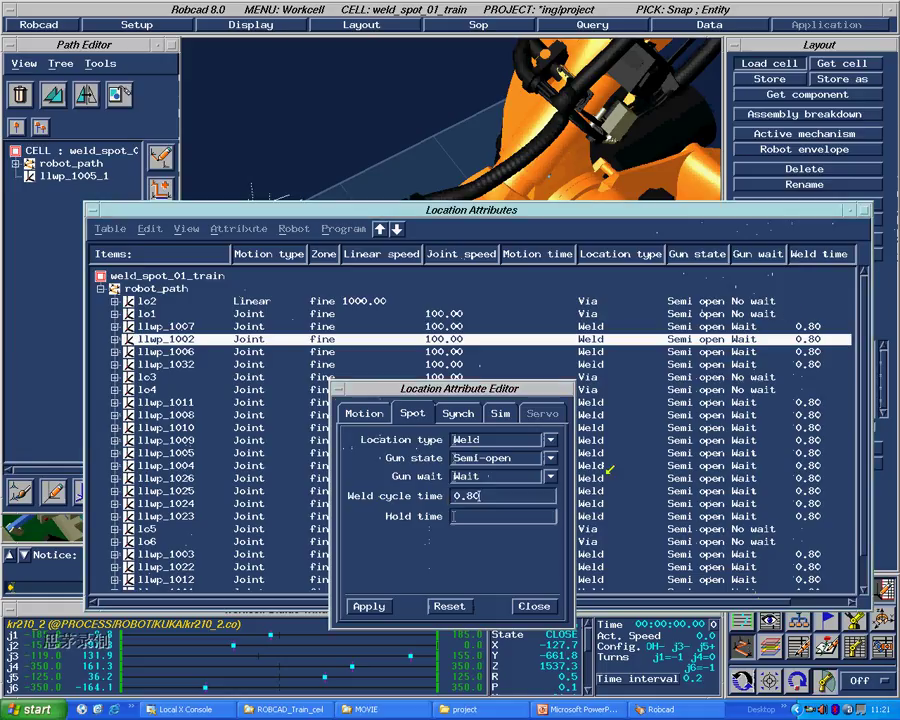
{"action": "key", "text": "BackSpace"}
{"action": "double_click", "coordinate": [482, 492]}
{"action": "key", "text": "BackSpace"}
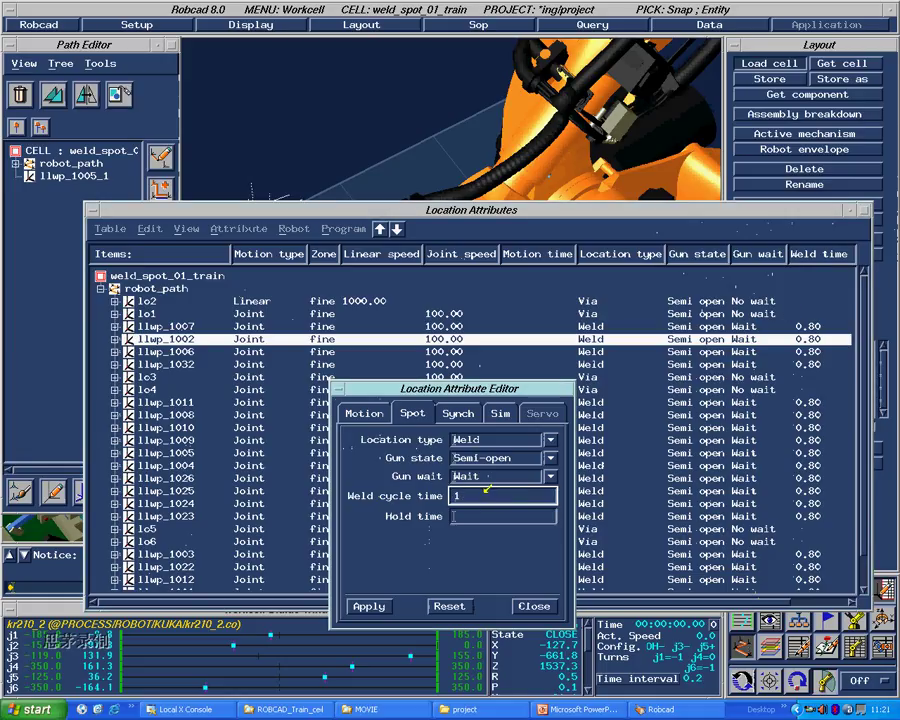
{"action": "type", "text": "1"}
{"action": "left_click", "coordinate": [370, 606]}
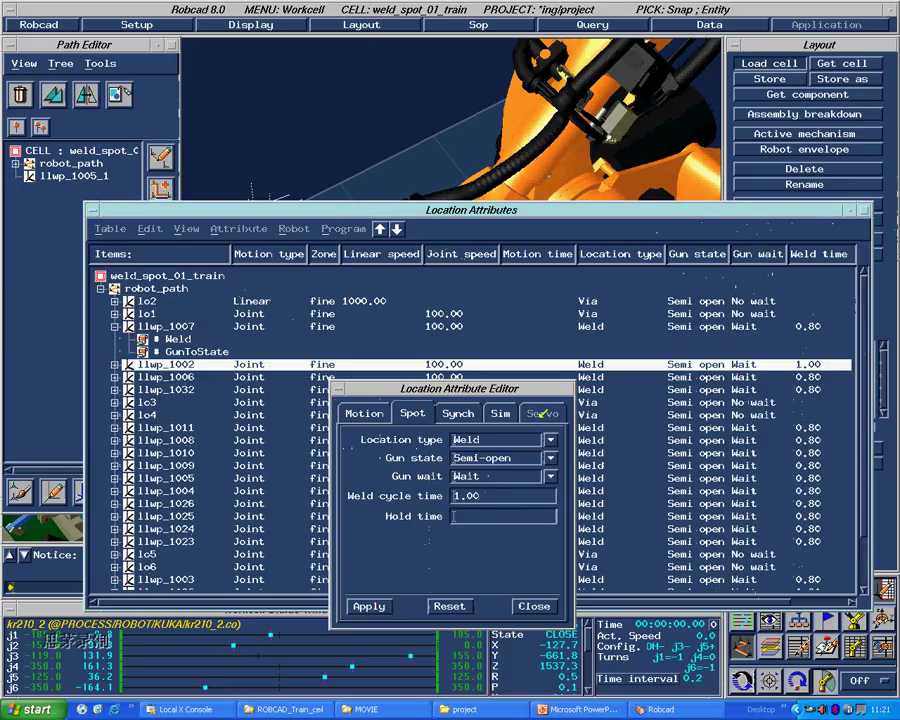
Step: Try to add a Drive device synchronization to llwp_1002 for device spanner1 with pose close, and close the attribute editor
{"action": "left_click_drag", "start_coordinate": [512, 385], "coordinate": [592, 324]}
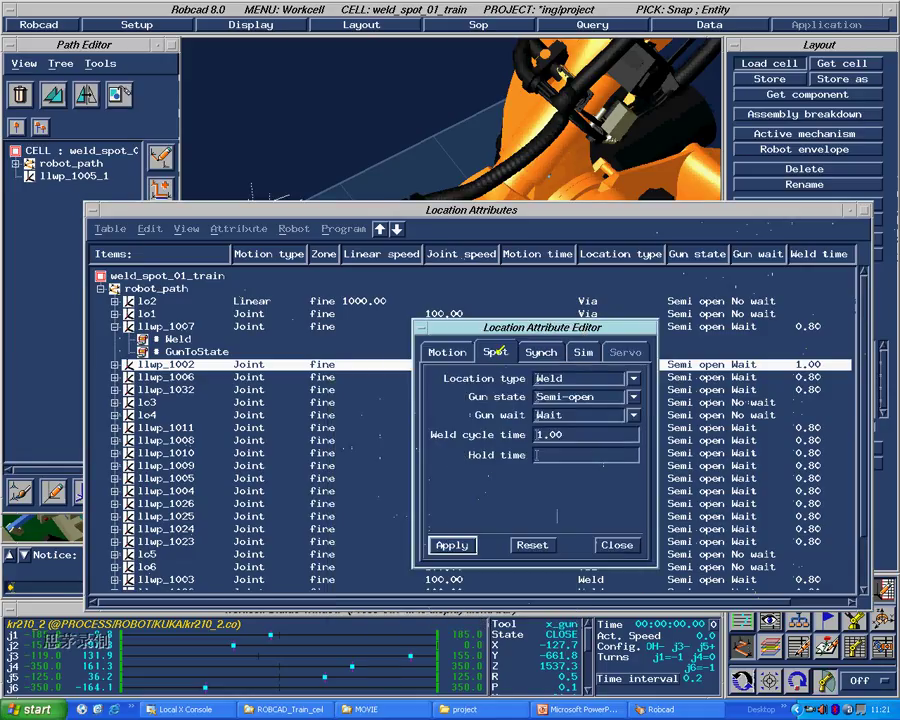
{"action": "left_click", "coordinate": [548, 352]}
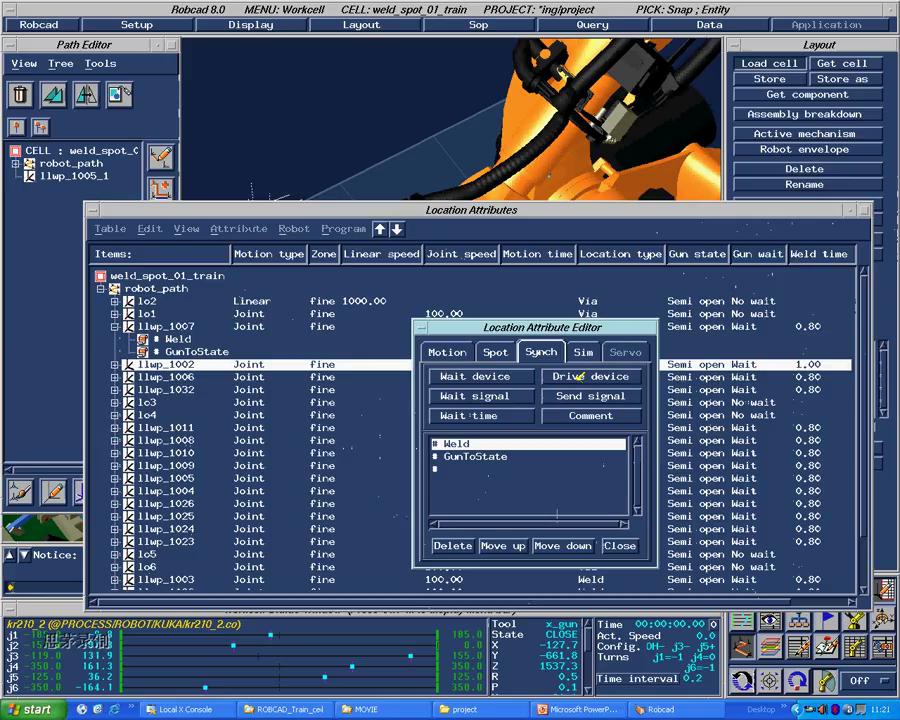
{"action": "left_click", "coordinate": [578, 377]}
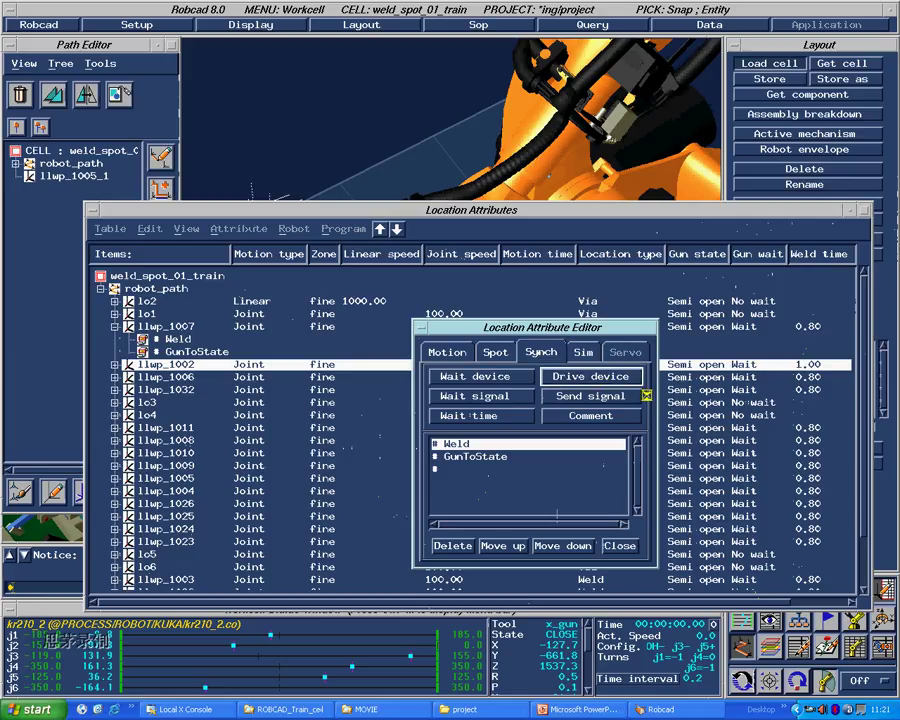
{"action": "left_click_drag", "start_coordinate": [764, 347], "coordinate": [710, 308]}
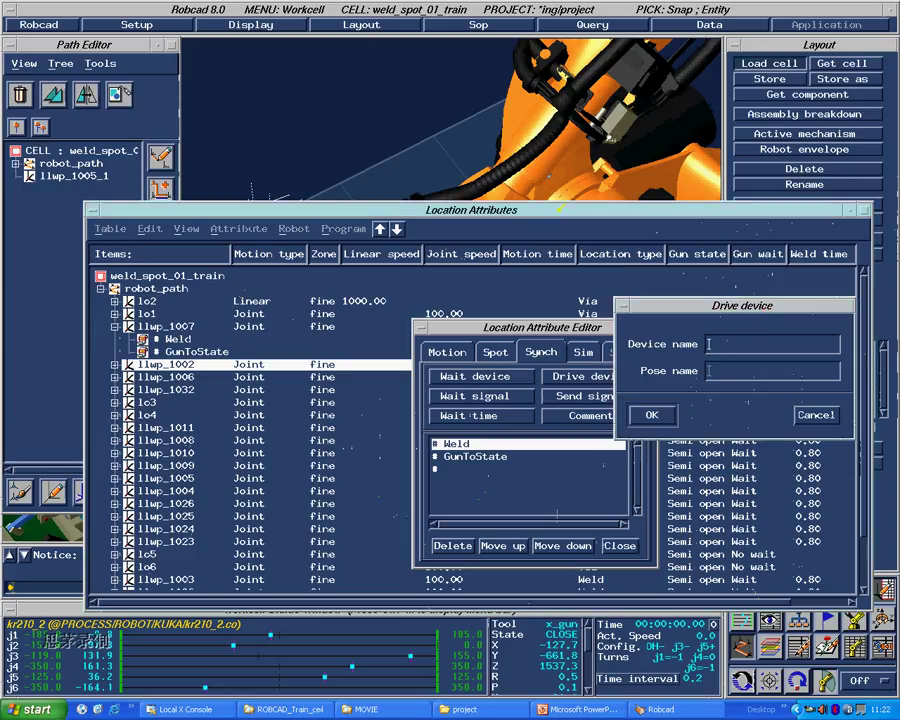
{"action": "middle_click_drag", "start_coordinate": [385, 138], "coordinate": [524, 152]}
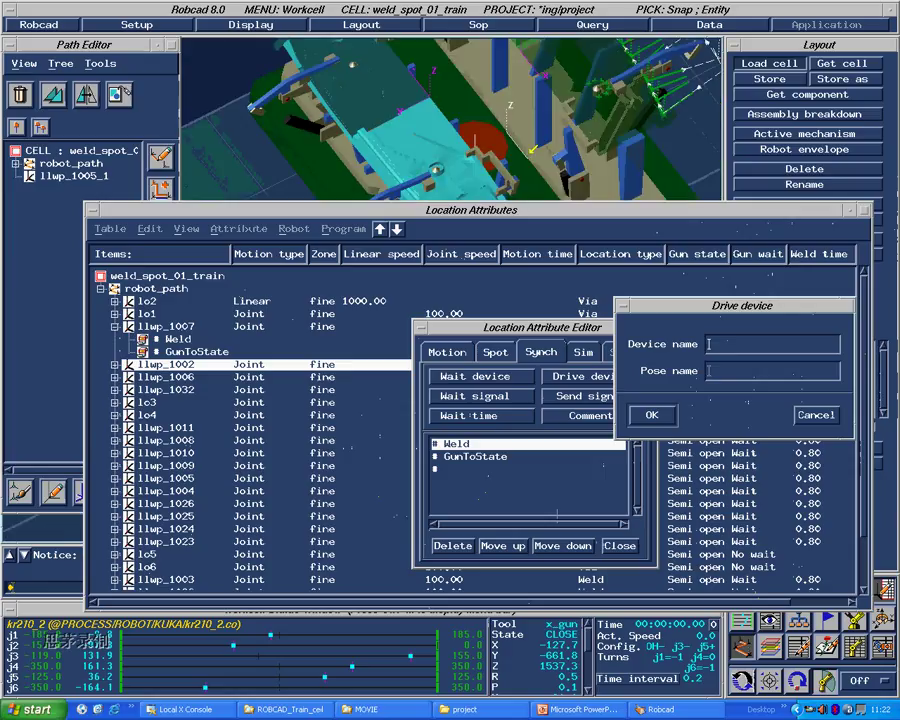
{"action": "left_click", "coordinate": [528, 122]}
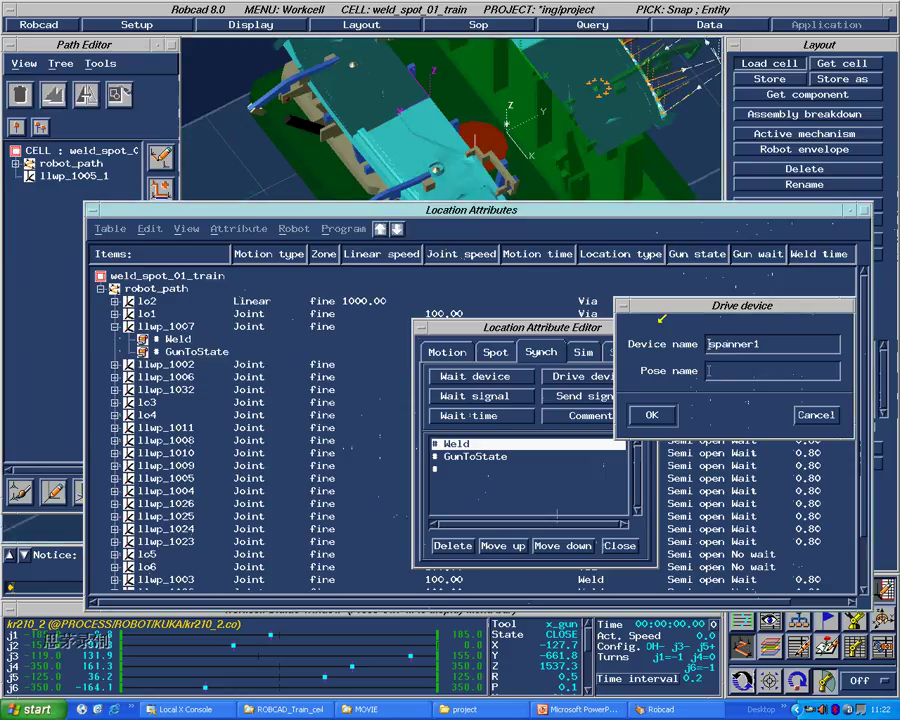
{"action": "left_click", "coordinate": [716, 369]}
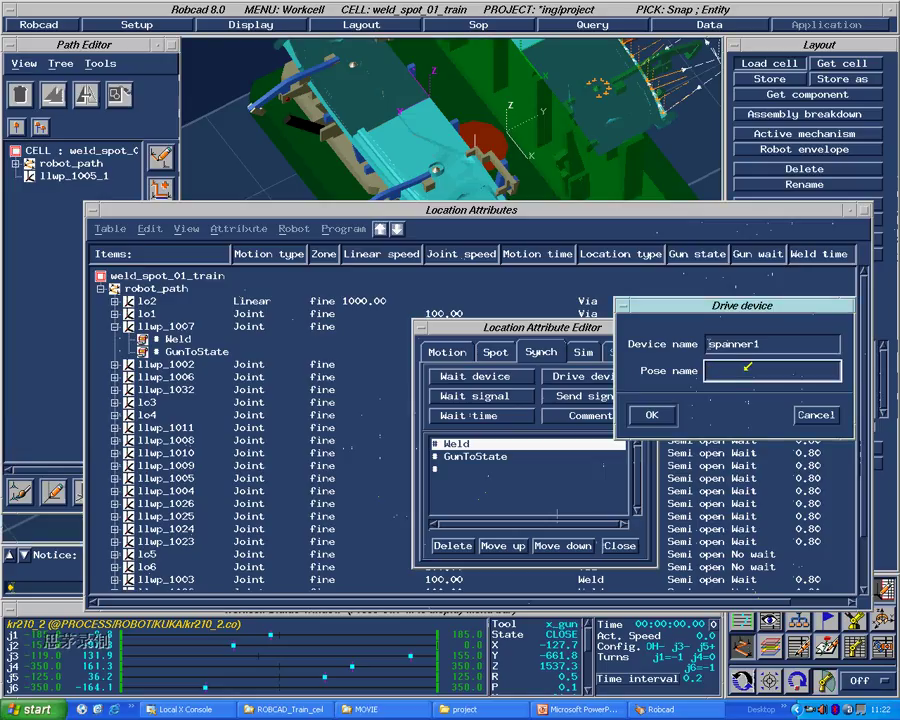
{"action": "type", "text": "close"}
{"action": "key", "text": "Tab"}
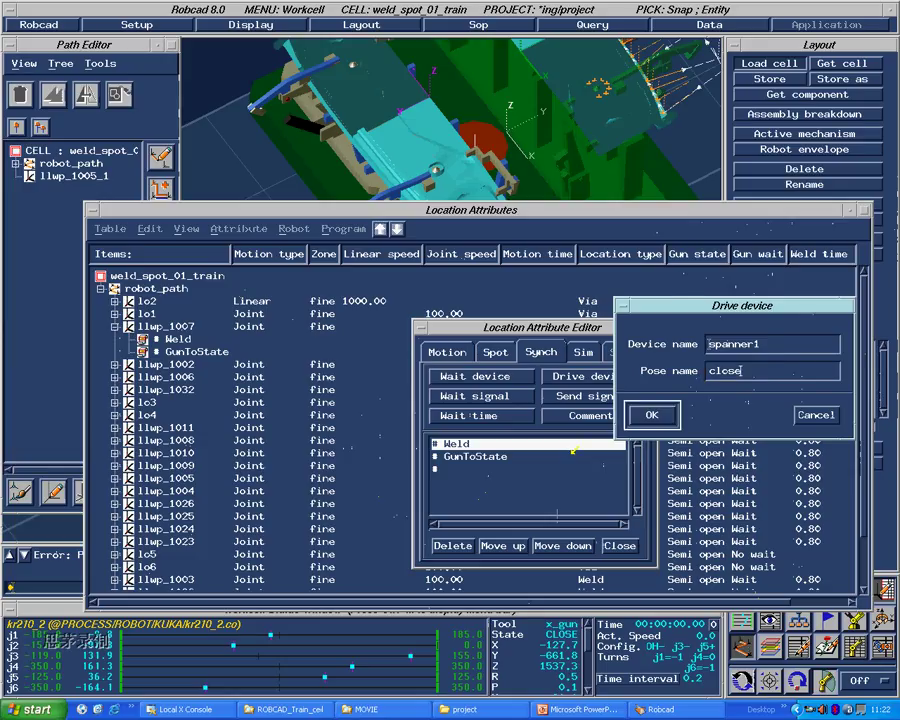
{"action": "key", "text": "Return"}
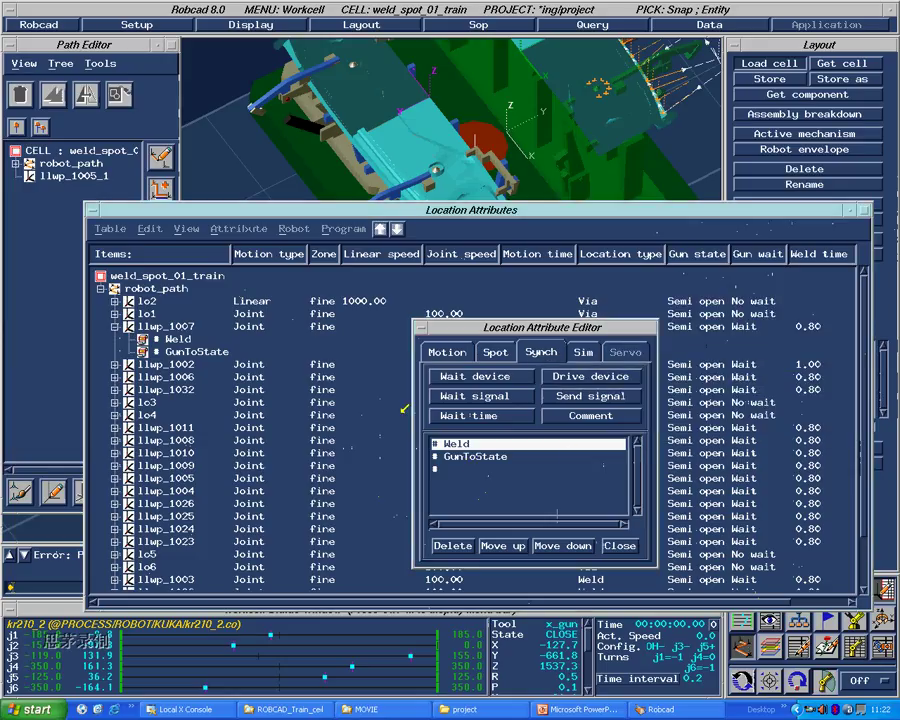
{"action": "left_click", "coordinate": [619, 546]}
Step: Pick the whole spanner1 component and examine its defined pose names in the Motion dialog
{"action": "right_click", "coordinate": [570, 168]}
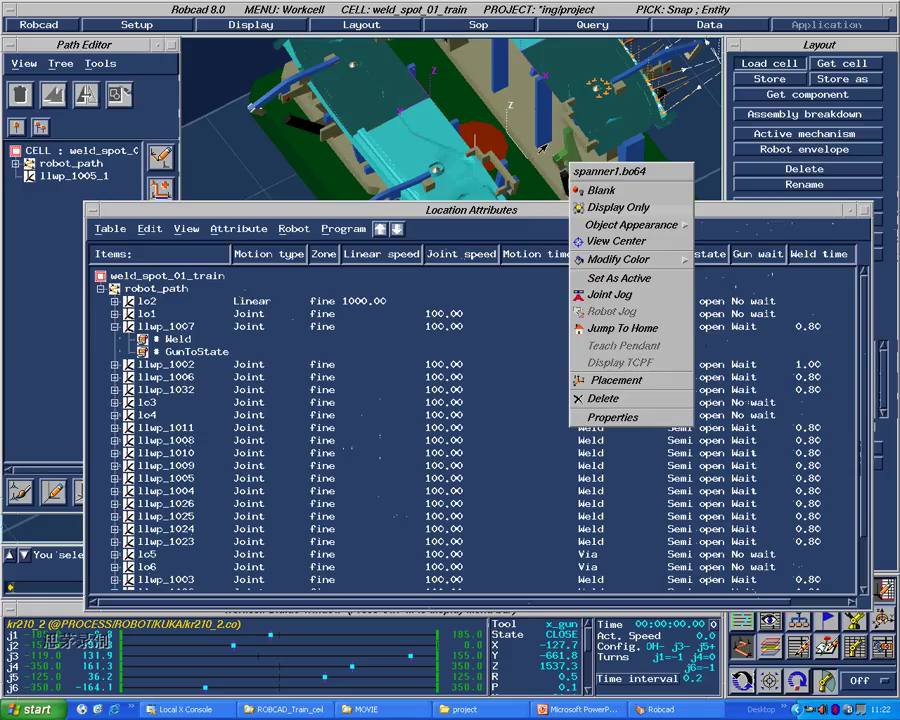
{"action": "left_click", "coordinate": [542, 146]}
{"action": "key", "text": "F12"}
{"action": "right_click", "coordinate": [547, 145]}
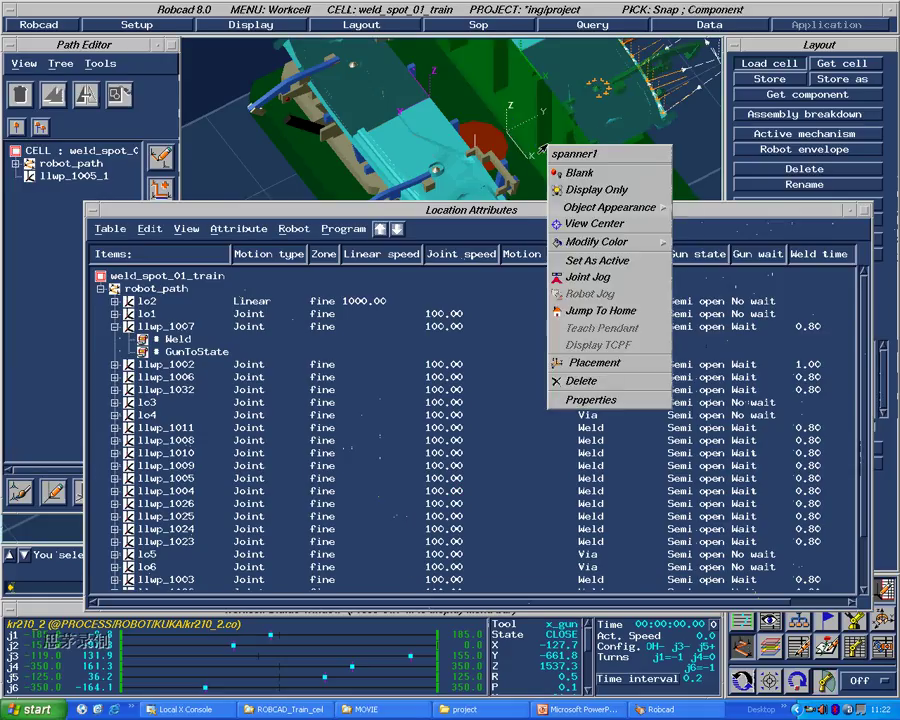
{"action": "left_click", "coordinate": [600, 281]}
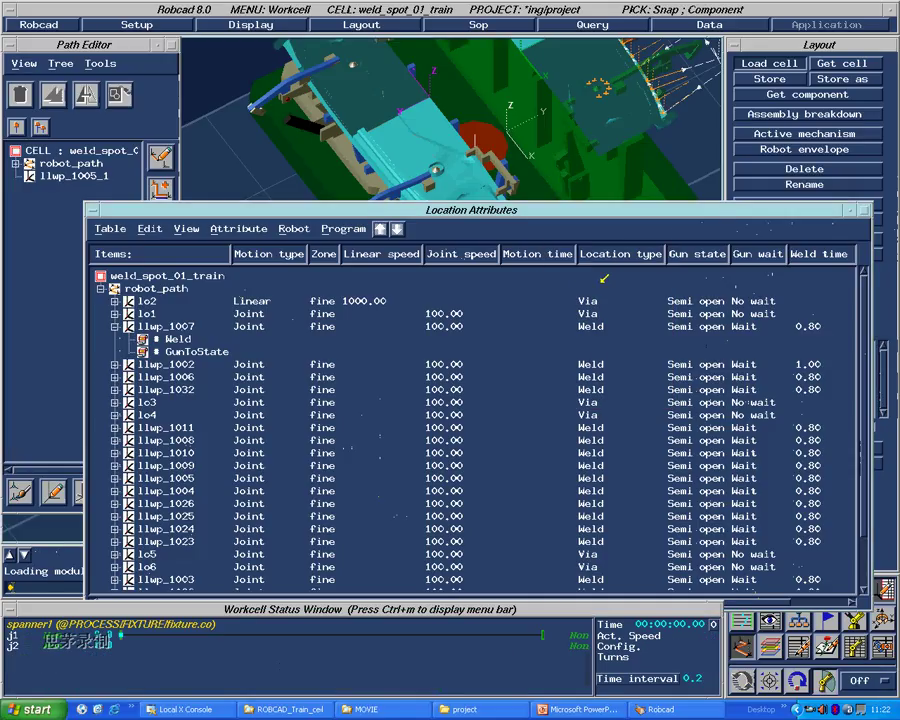
{"action": "left_click", "coordinate": [636, 110]}
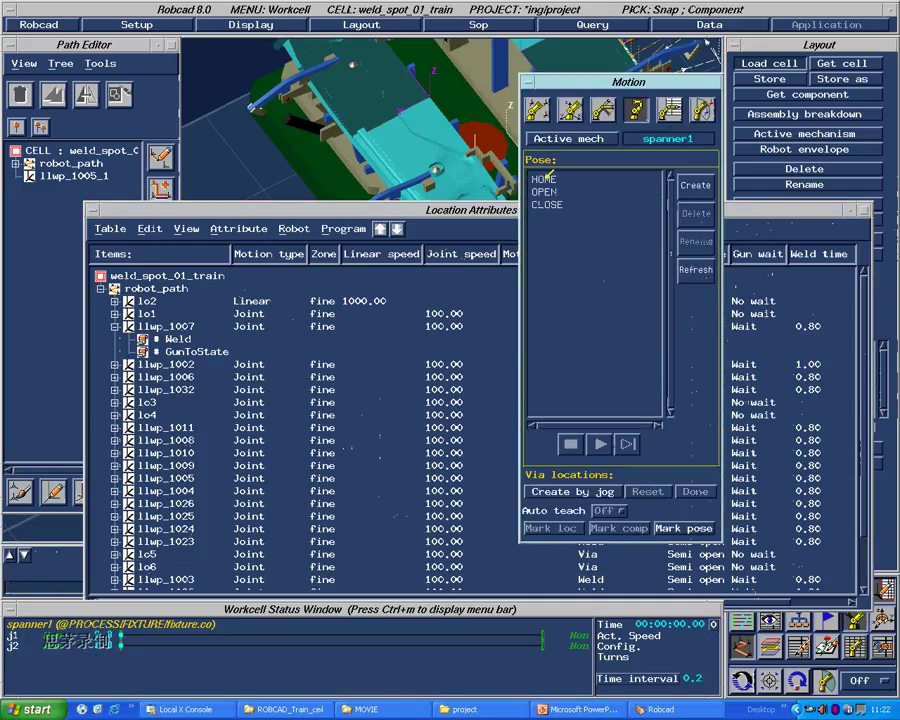
{"action": "left_click", "coordinate": [528, 83]}
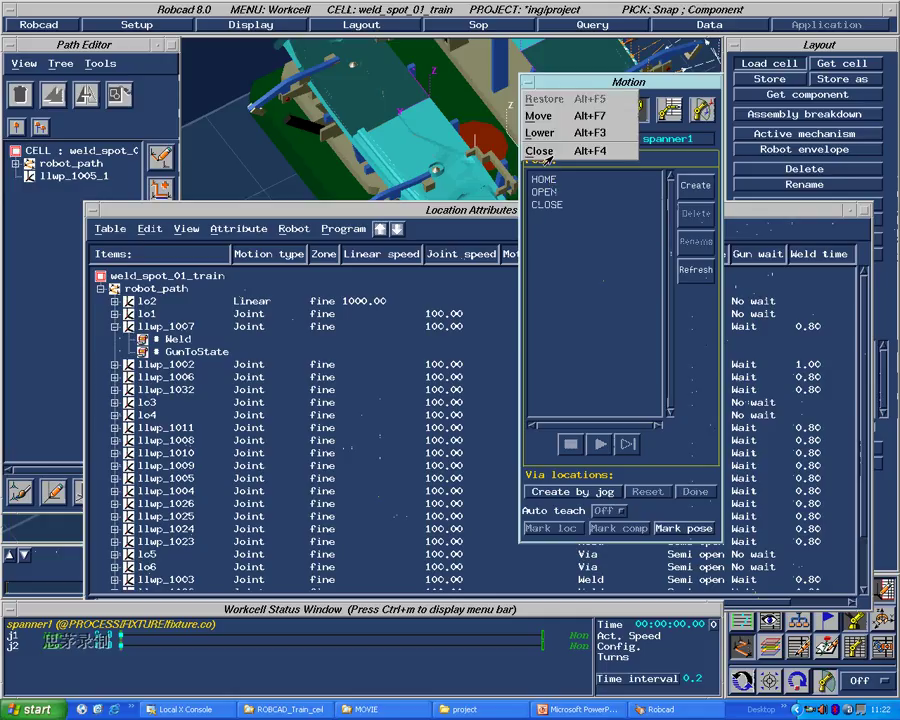
Step: Close the Motion dialog and open the synchronization attributes of weld location llwp_1002 in the Location Attribute Editor
{"action": "left_click", "coordinate": [540, 149]}
{"action": "left_click", "coordinate": [455, 325]}
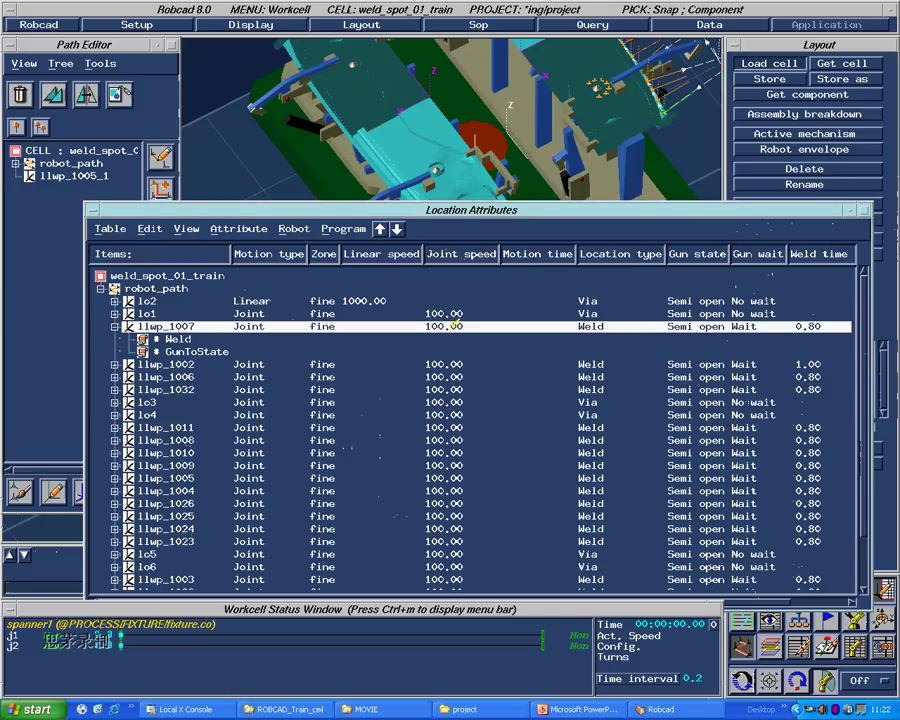
{"action": "left_click", "coordinate": [462, 364]}
{"action": "right_click", "coordinate": [462, 364]}
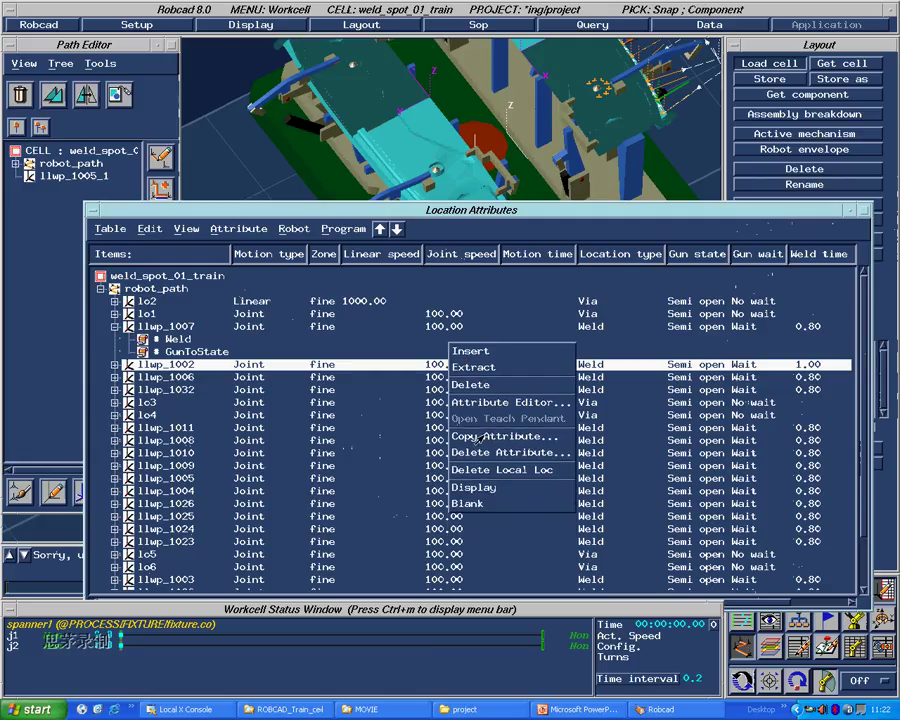
{"action": "left_click", "coordinate": [488, 403]}
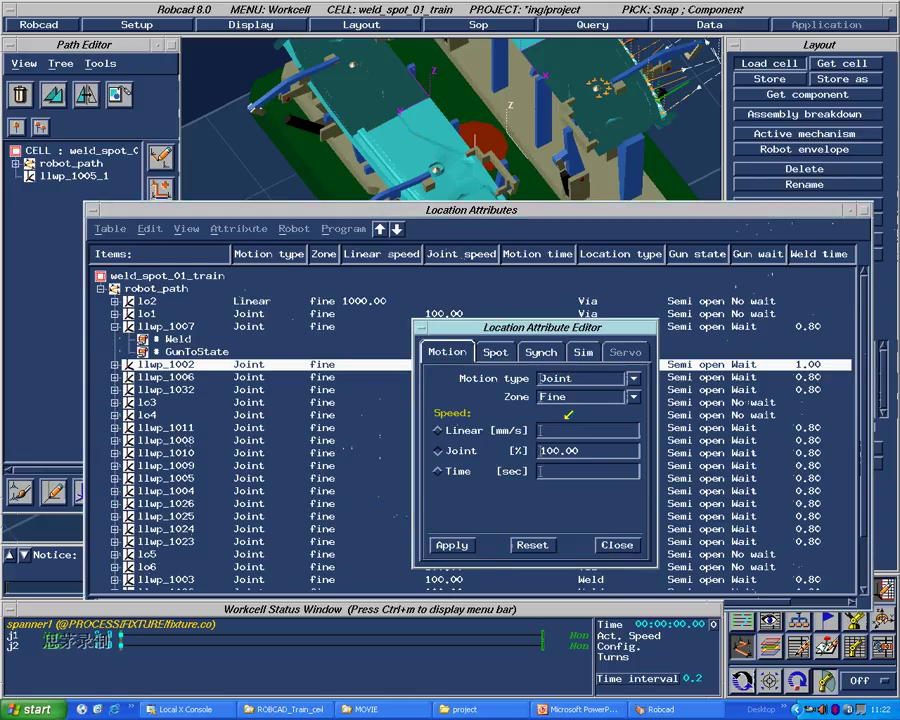
{"action": "left_click", "coordinate": [561, 352]}
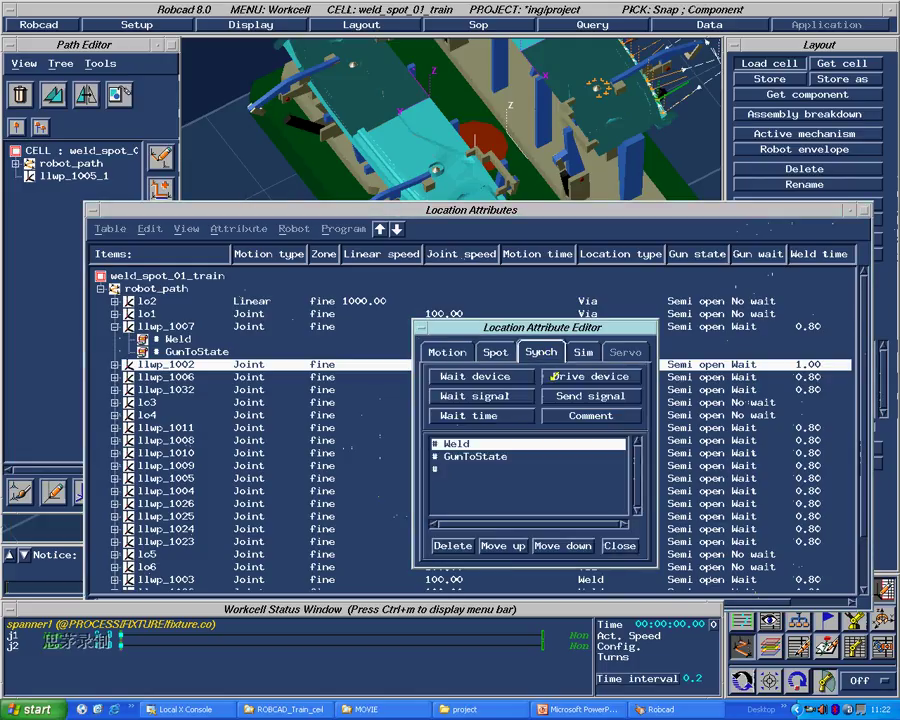
Step: Add a Drive device synchronization to llwp_1002 for device spanner1 with the pose name CLOSE
{"action": "left_click", "coordinate": [581, 377]}
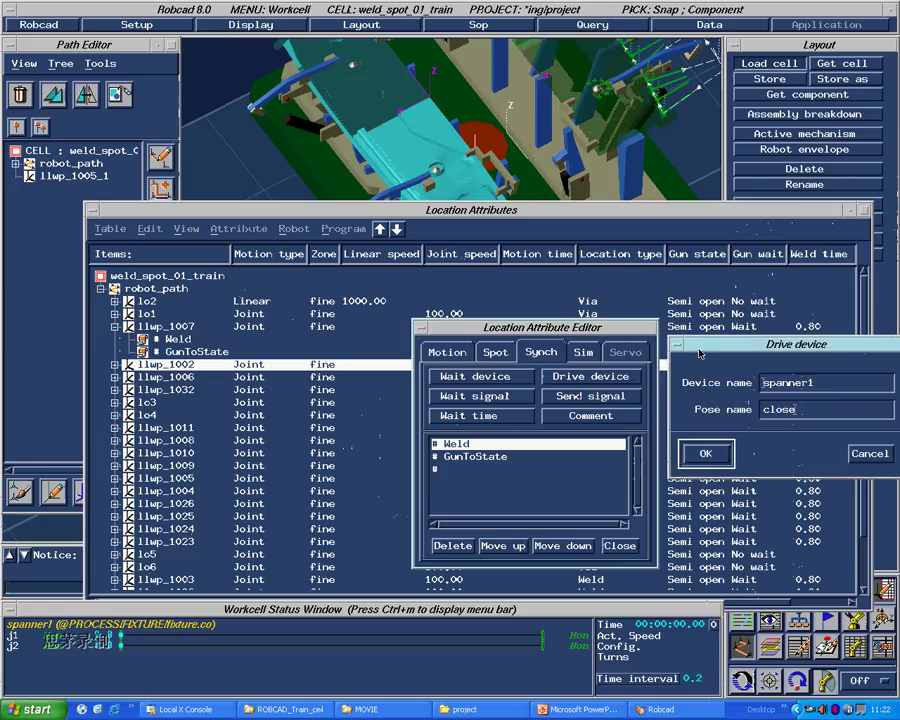
{"action": "left_click_drag", "start_coordinate": [794, 408], "coordinate": [742, 400]}
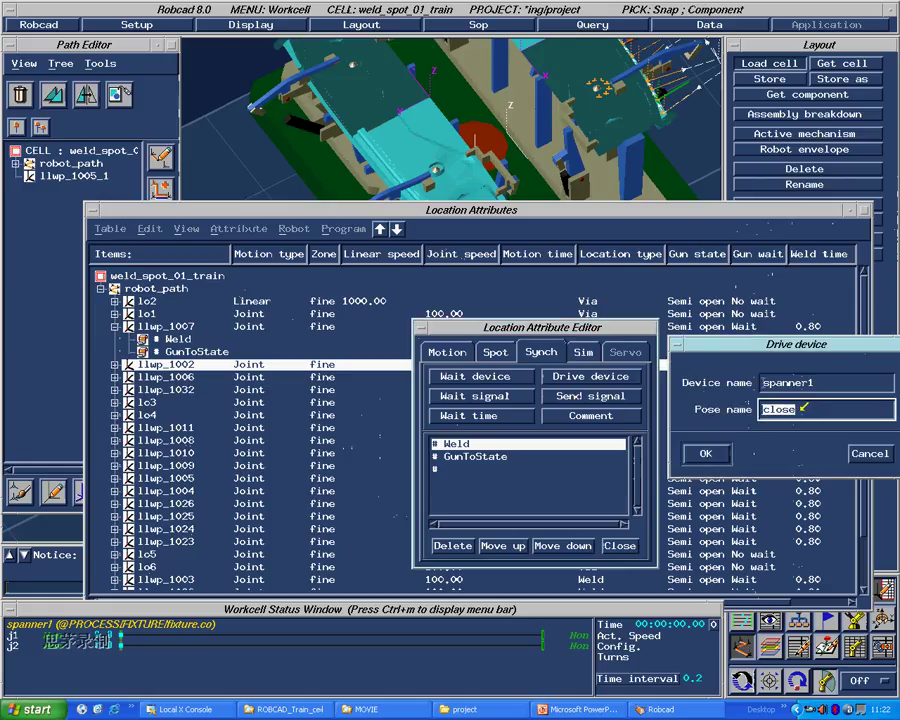
{"action": "type", "text": "CLOSE"}
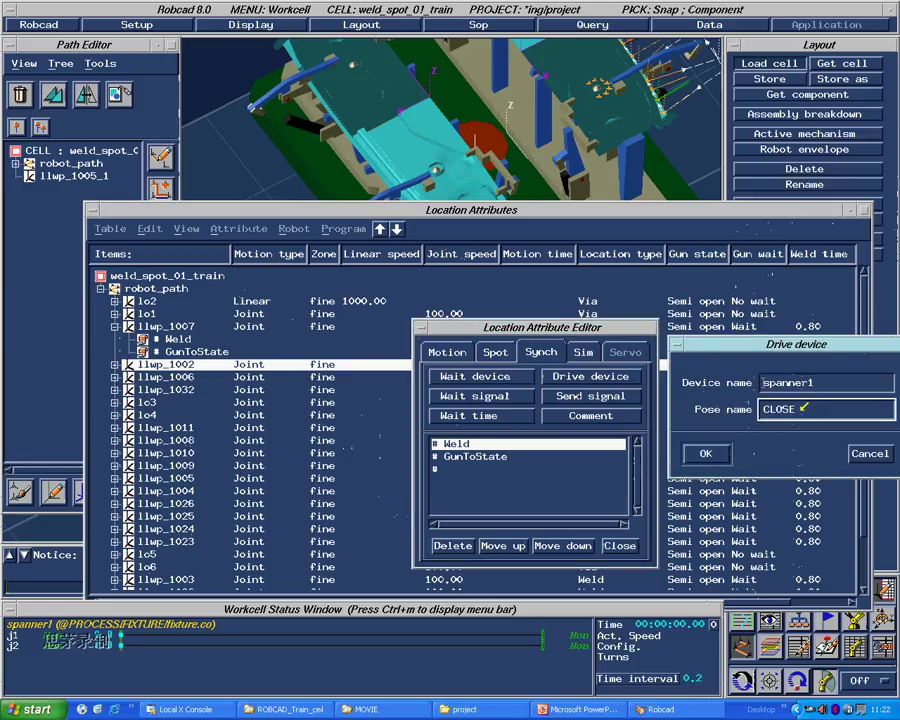
{"action": "left_click", "coordinate": [705, 453]}
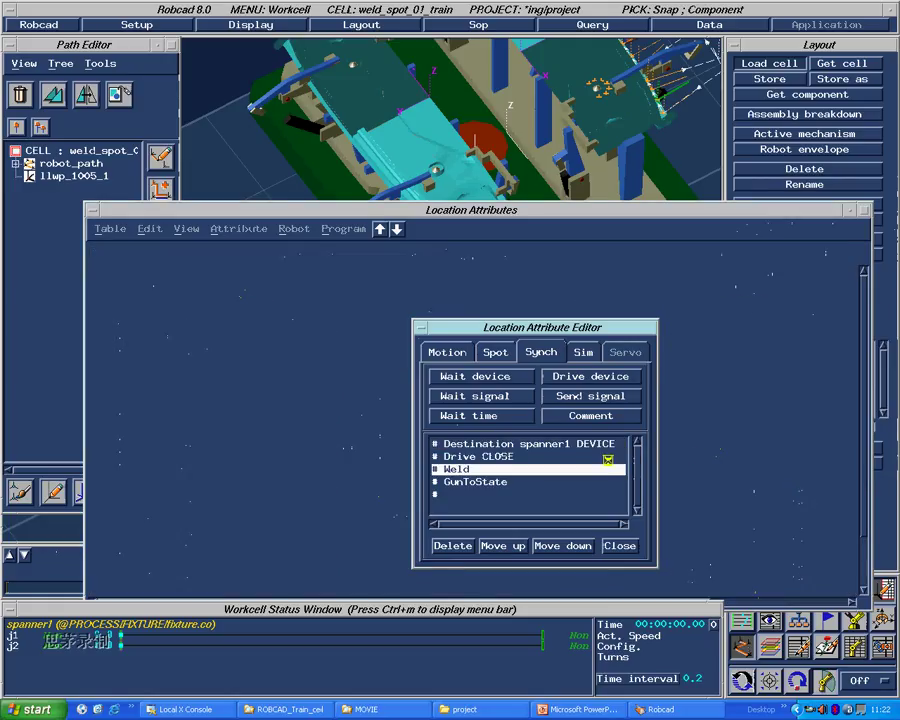
Step: Insert a Wait signal named aa with value 1 ahead of llwp_1002's spanner1 Destination command, and close the attribute editor
{"action": "left_click", "coordinate": [481, 444]}
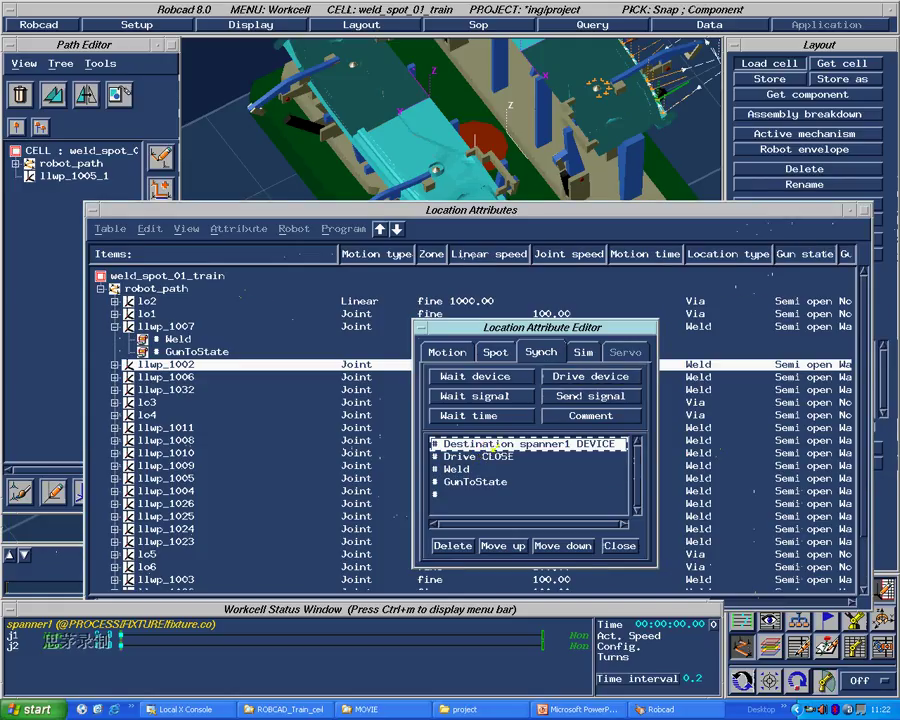
{"action": "left_click", "coordinate": [487, 446]}
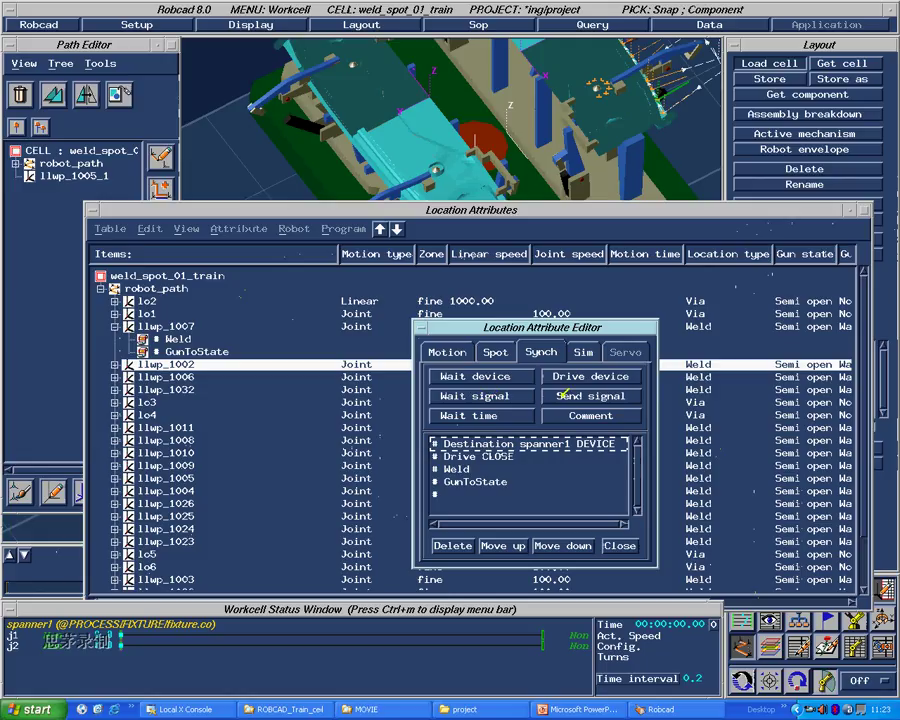
{"action": "left_click", "coordinate": [483, 396]}
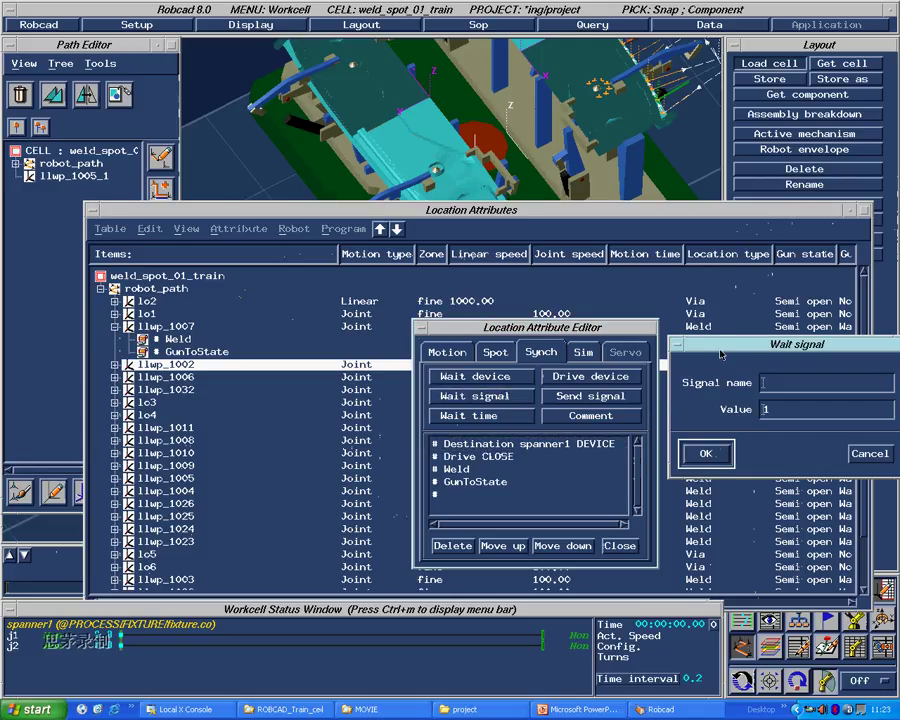
{"action": "left_click_drag", "start_coordinate": [718, 348], "coordinate": [545, 179]}
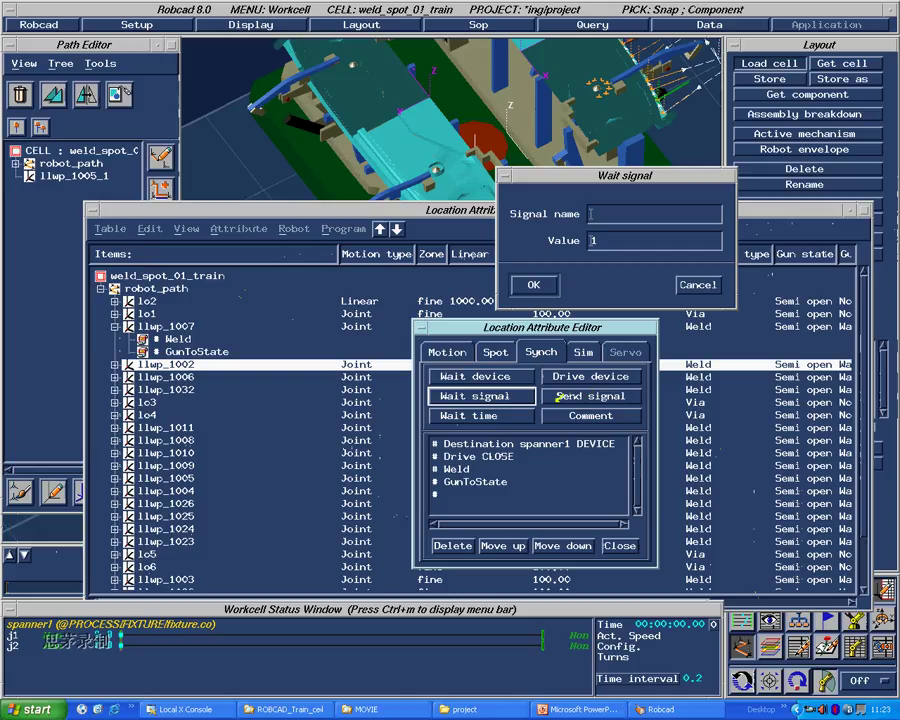
{"action": "left_click", "coordinate": [600, 240]}
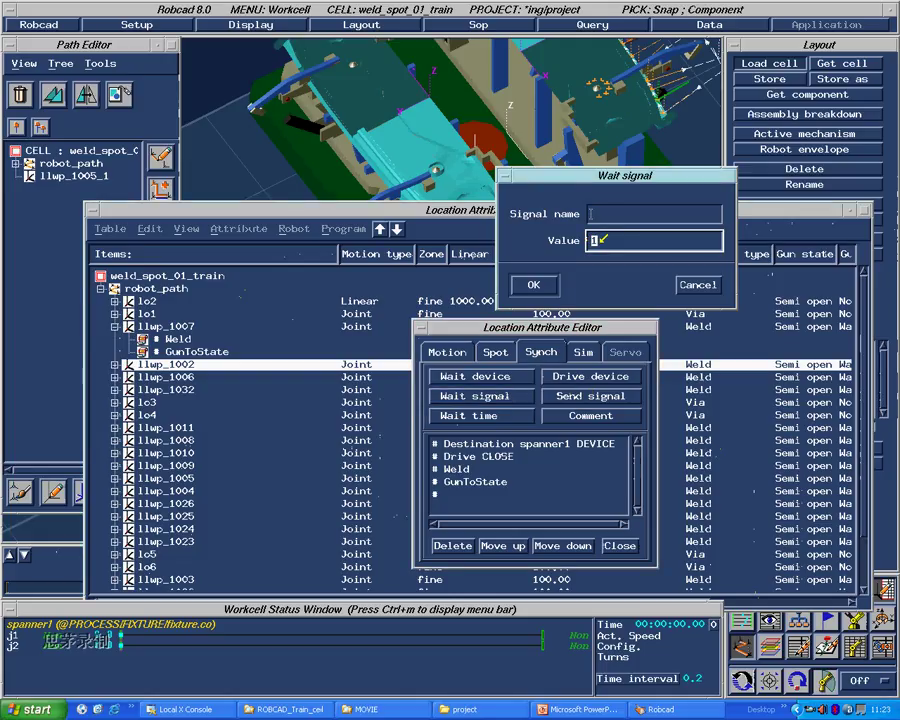
{"action": "left_click", "coordinate": [620, 216]}
{"action": "middle_click_drag", "start_coordinate": [440, 150], "coordinate": [408, 117]}
{"action": "left_click_drag", "start_coordinate": [601, 182], "coordinate": [605, 188]}
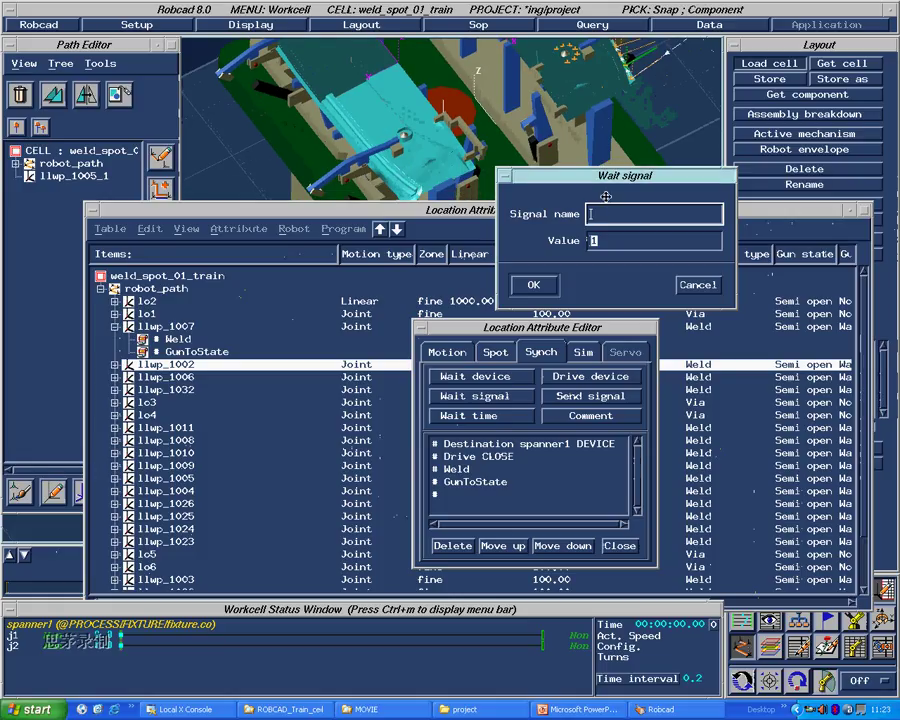
{"action": "type", "text": "AA"}
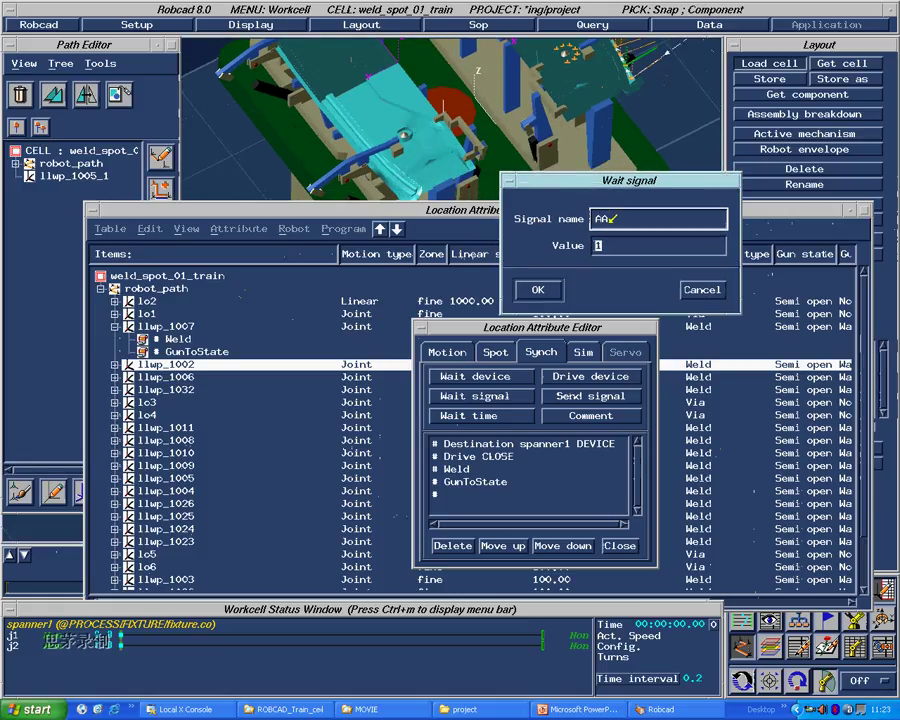
{"action": "double_click", "coordinate": [612, 218]}
{"action": "type", "text": "aa"}
{"action": "left_click", "coordinate": [545, 289]}
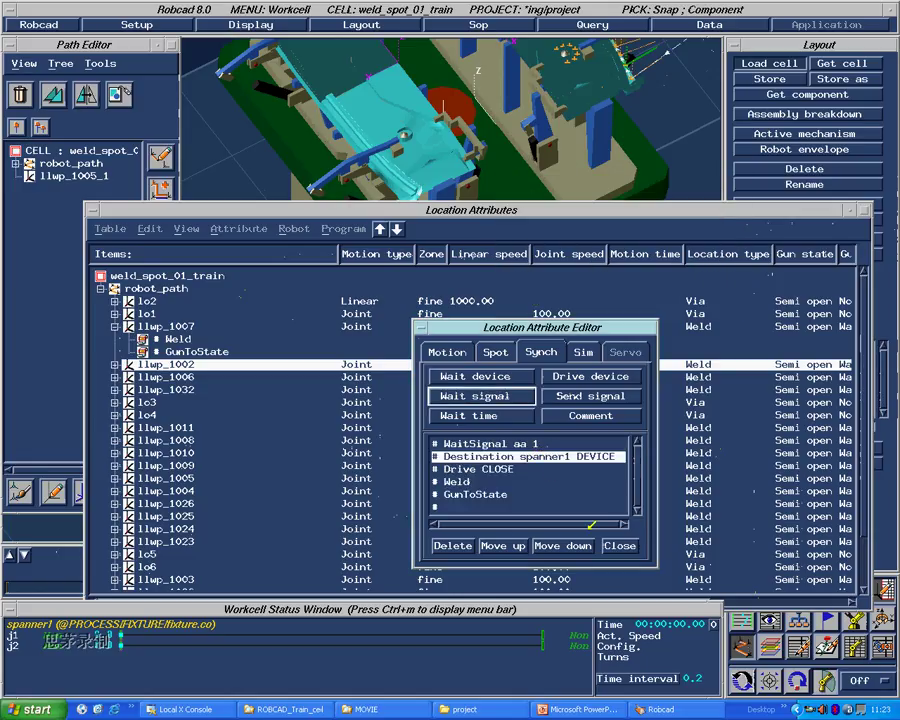
{"action": "left_click", "coordinate": [620, 545]}
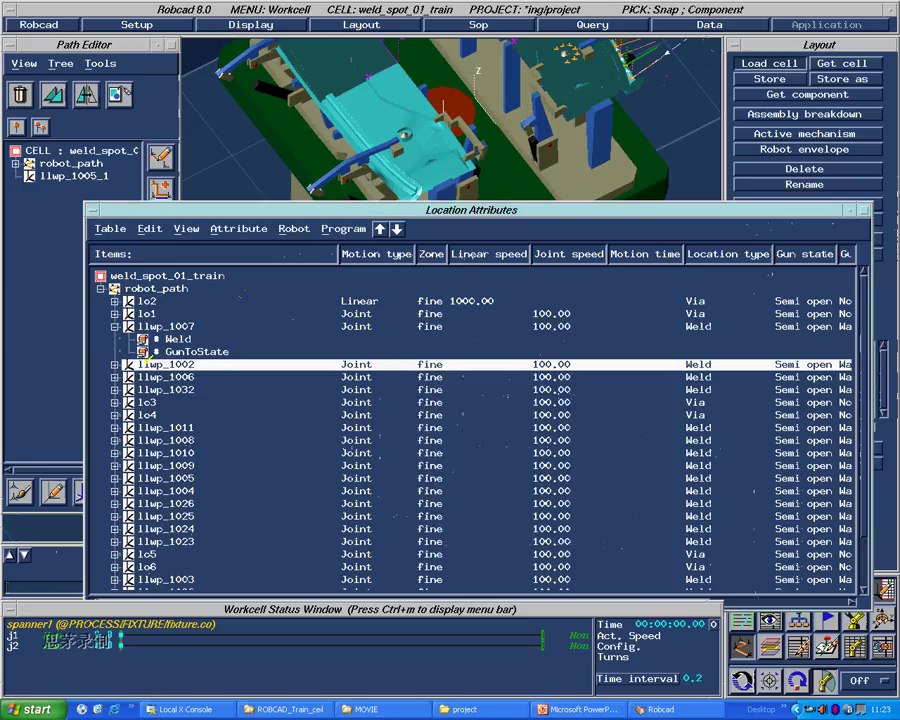
Step: Expand llwp_1002 in the Location Attributes table and review its synchronization commands
{"action": "left_click", "coordinate": [115, 364]}
{"action": "left_click", "coordinate": [241, 376]}
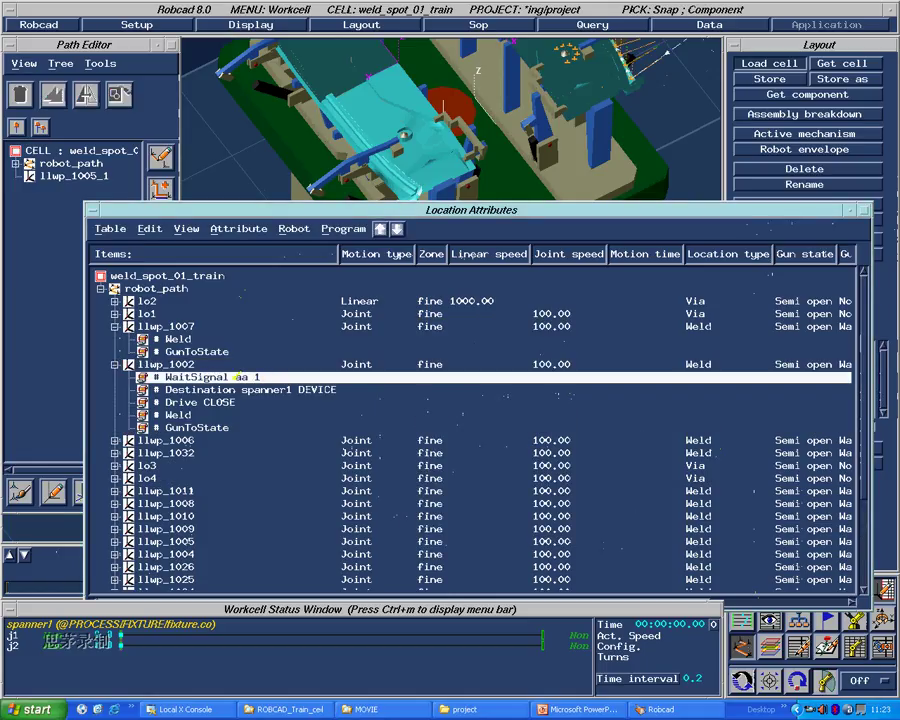
{"action": "left_click", "coordinate": [211, 438]}
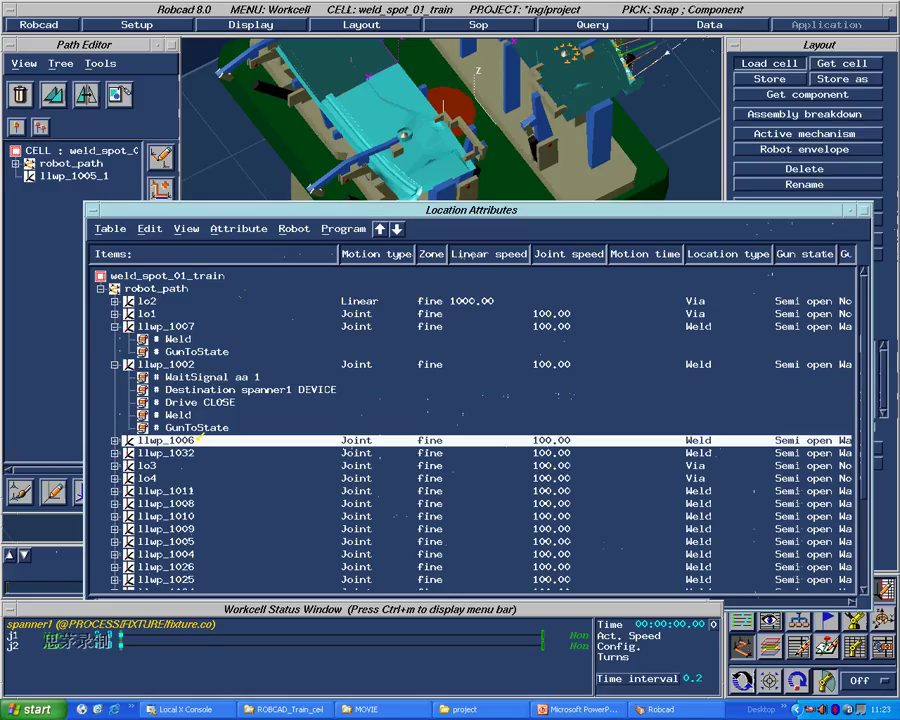
Step: Open the synchronization attributes of weld location llwp_1009 in the Location Attribute Editor
{"action": "left_click", "coordinate": [197, 528]}
{"action": "right_click", "coordinate": [203, 527]}
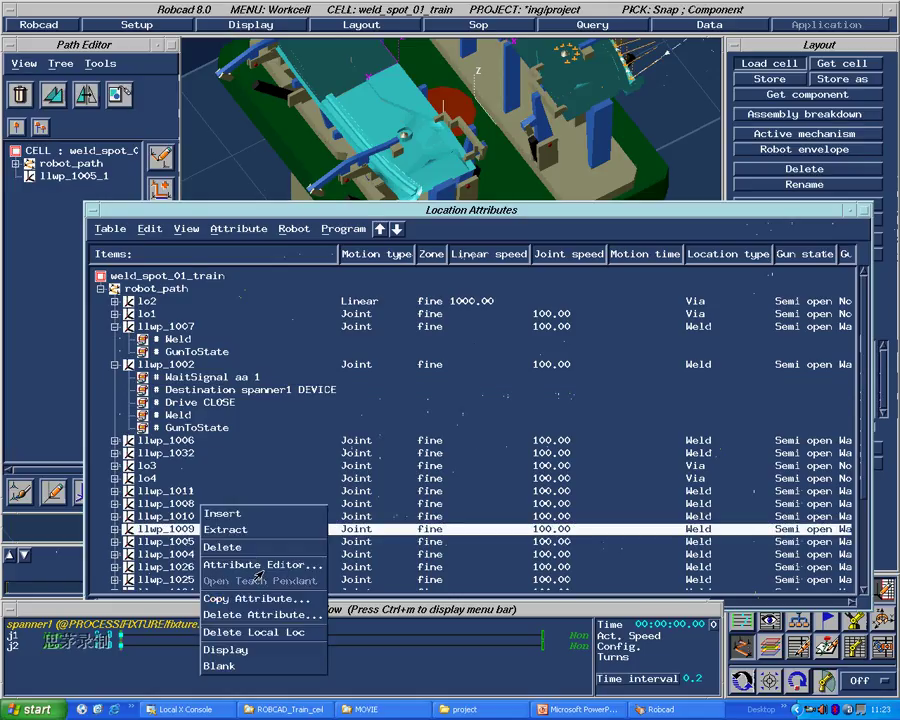
{"action": "left_click", "coordinate": [251, 591]}
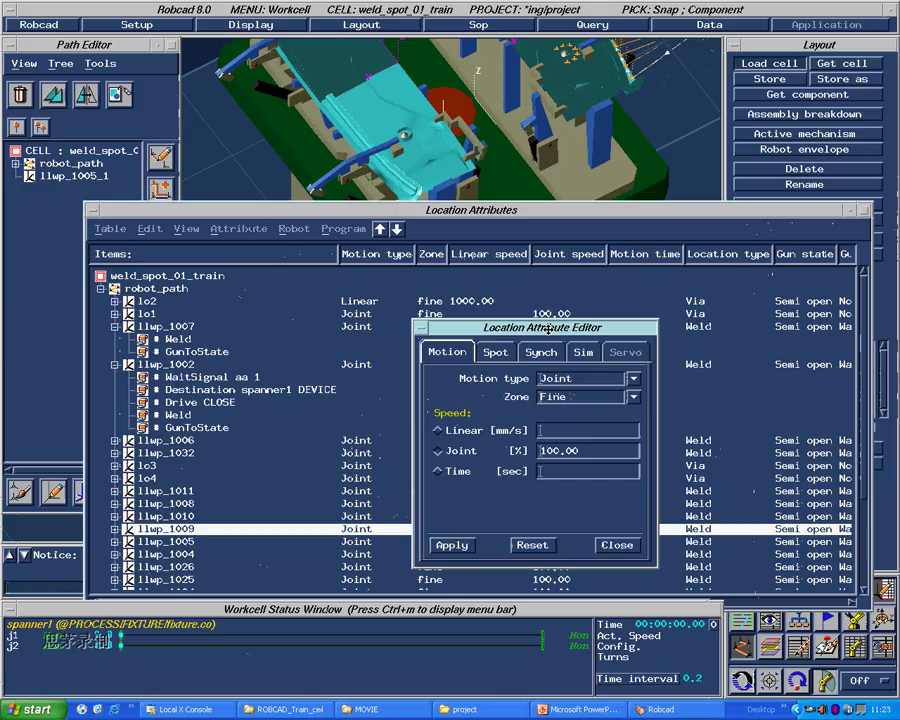
{"action": "left_click_drag", "start_coordinate": [541, 327], "coordinate": [691, 316]}
{"action": "left_click", "coordinate": [692, 341]}
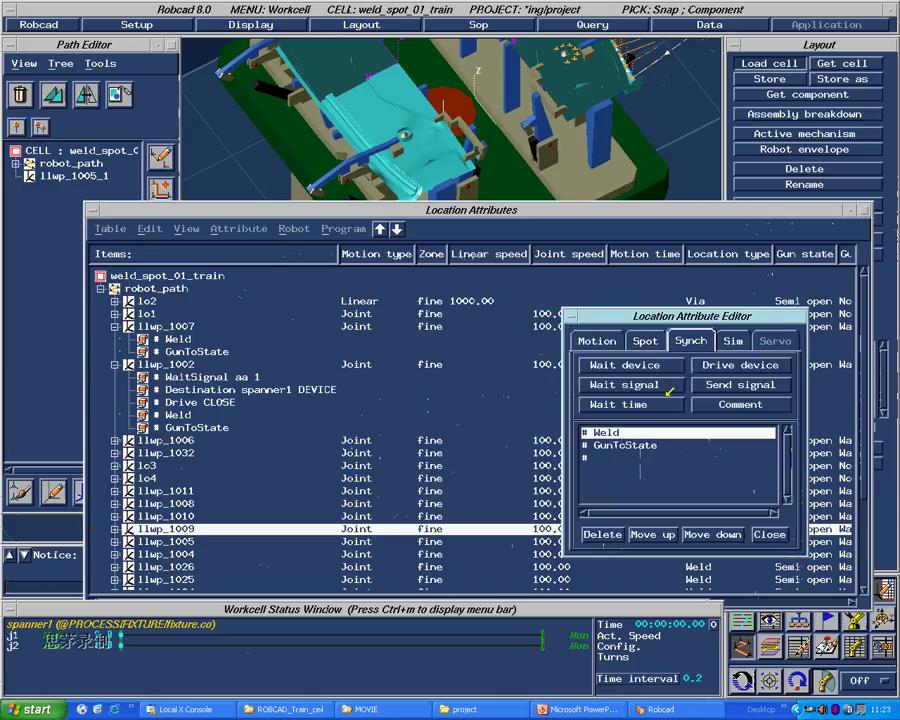
Step: Try to add a Send signal named aa with value 1 to llwp_1009 without a destination robot
{"action": "left_click", "coordinate": [738, 384]}
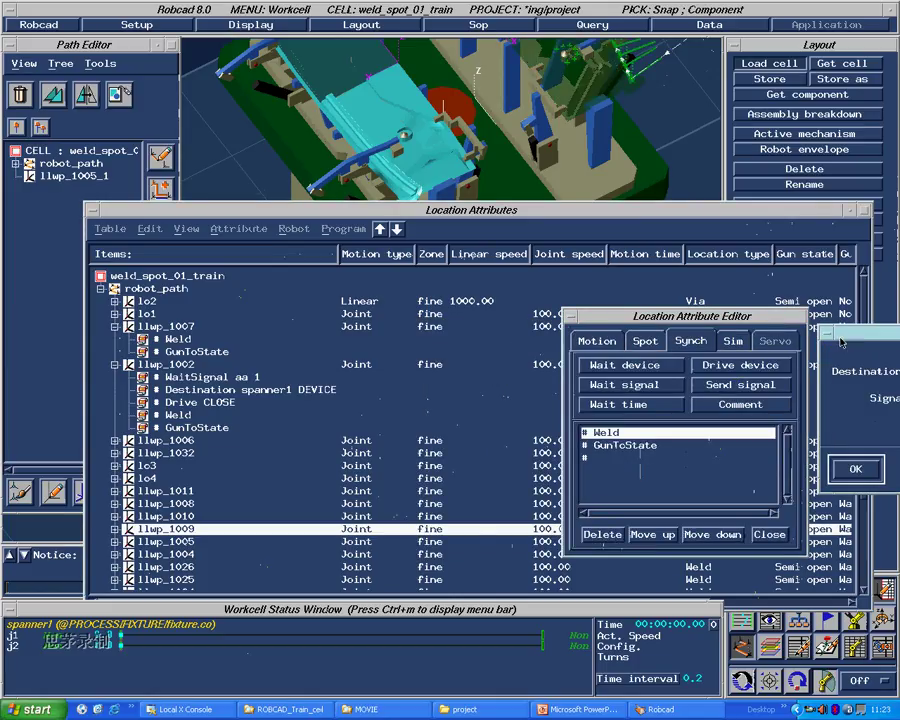
{"action": "left_click_drag", "start_coordinate": [783, 333], "coordinate": [566, 251]}
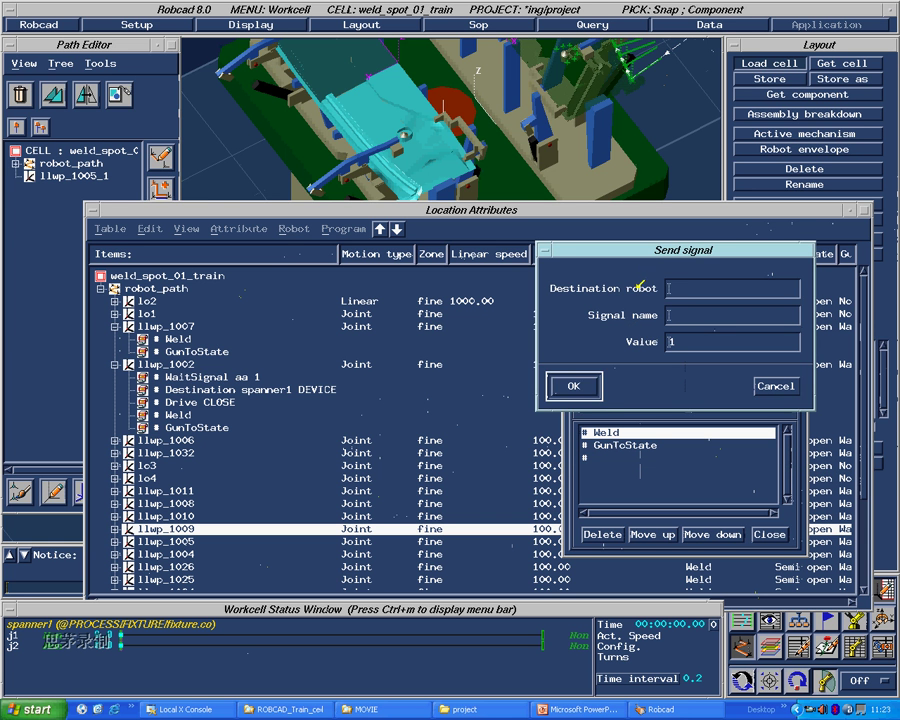
{"action": "left_click", "coordinate": [677, 287]}
{"action": "middle_click_drag", "start_coordinate": [655, 141], "coordinate": [601, 158]}
{"action": "left_click", "coordinate": [690, 313]}
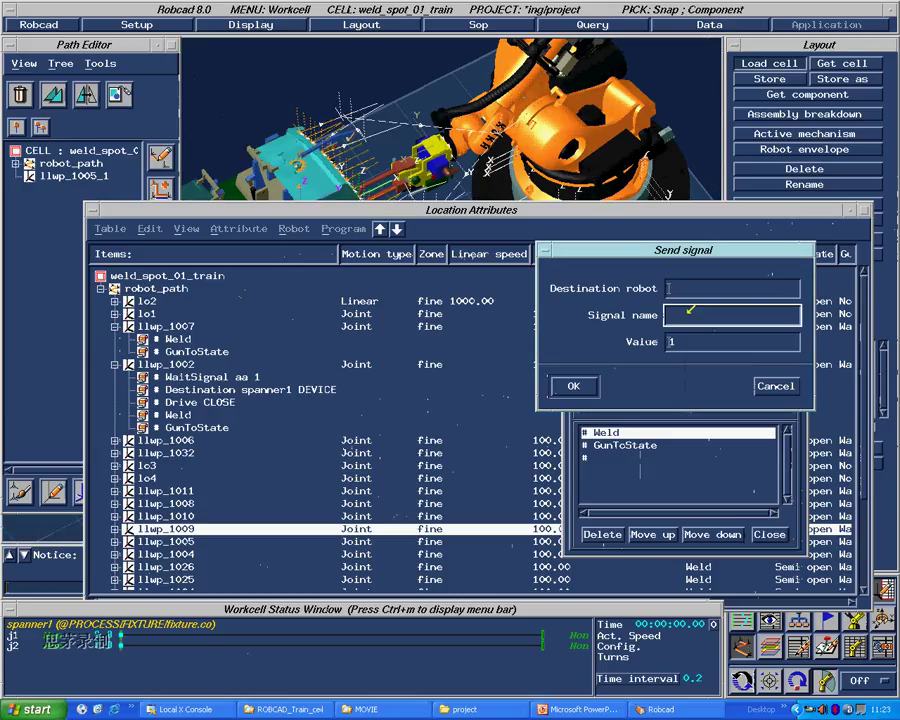
{"action": "type", "text": "aa"}
{"action": "left_click", "coordinate": [672, 342]}
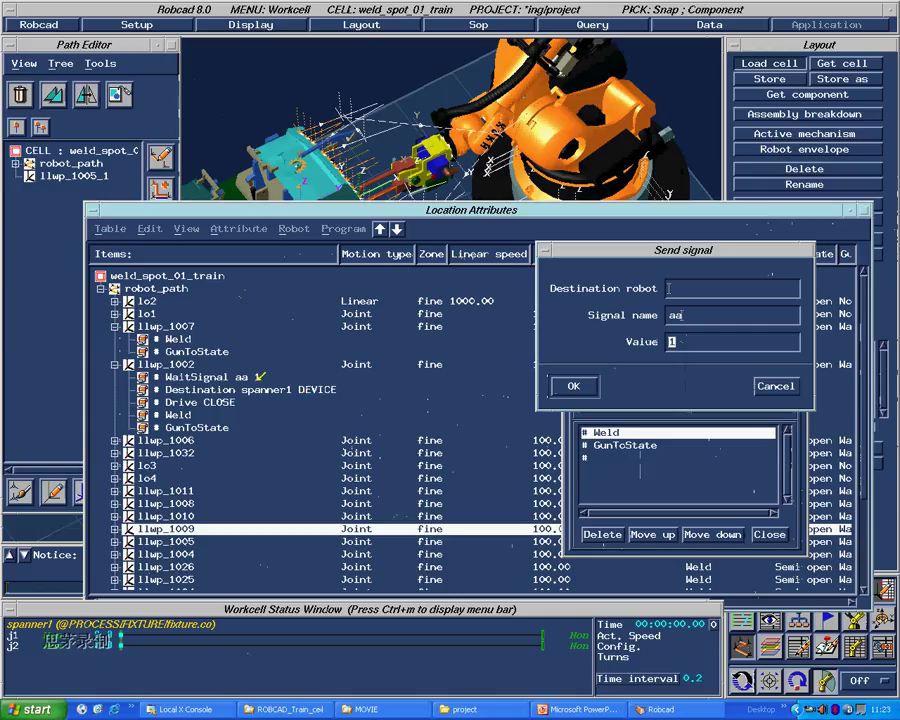
{"action": "left_click", "coordinate": [699, 345]}
{"action": "left_click", "coordinate": [575, 385]}
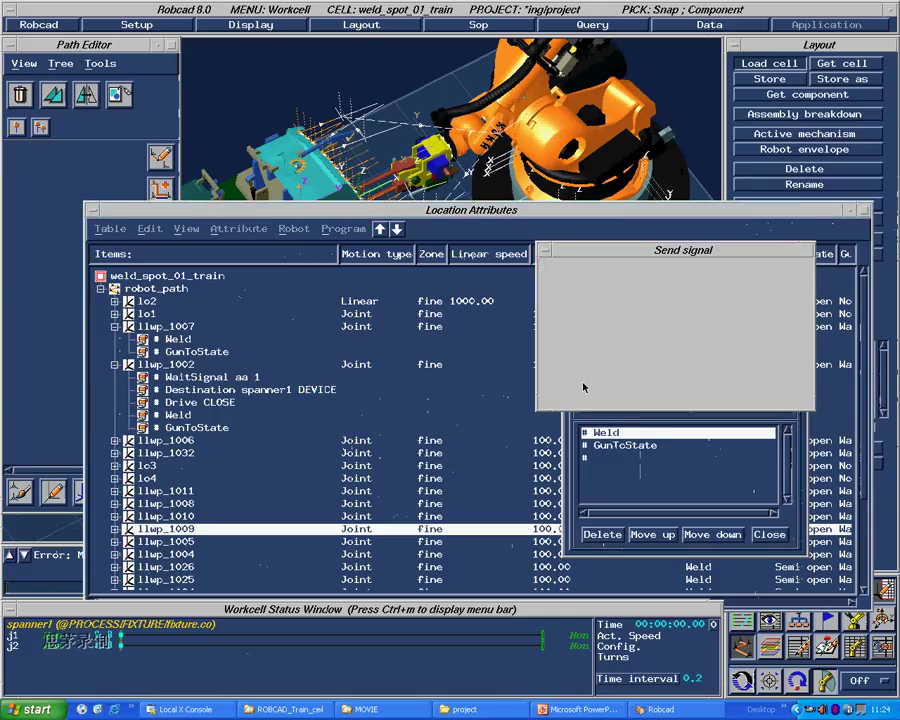
Step: Add the Send signal aa with value 1 to llwp_1009, picking robot kr210_2 as the destination
{"action": "left_click", "coordinate": [712, 384]}
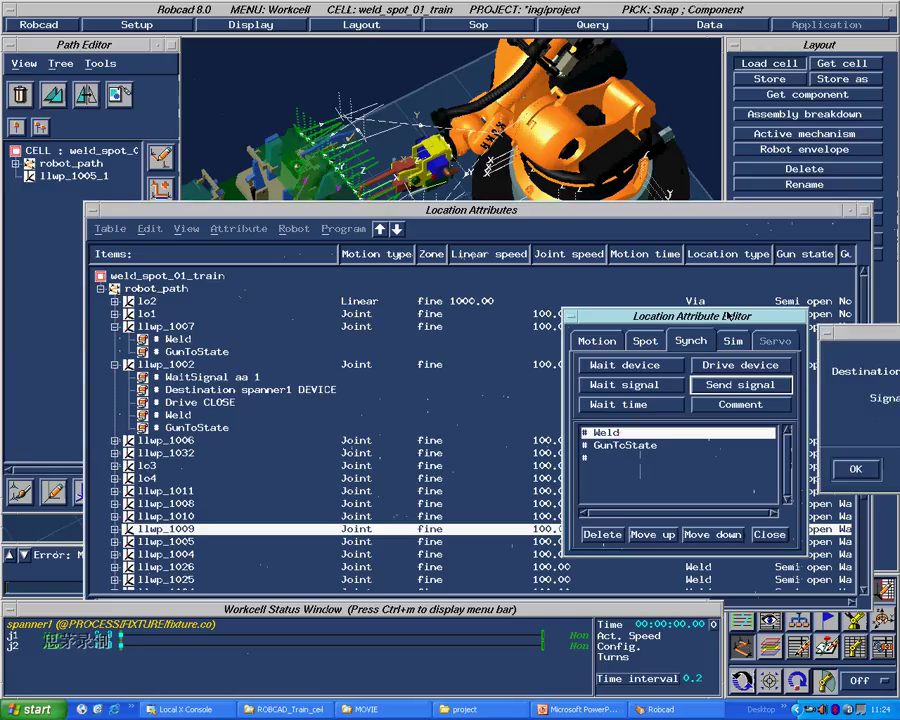
{"action": "left_click_drag", "start_coordinate": [831, 327], "coordinate": [589, 224]}
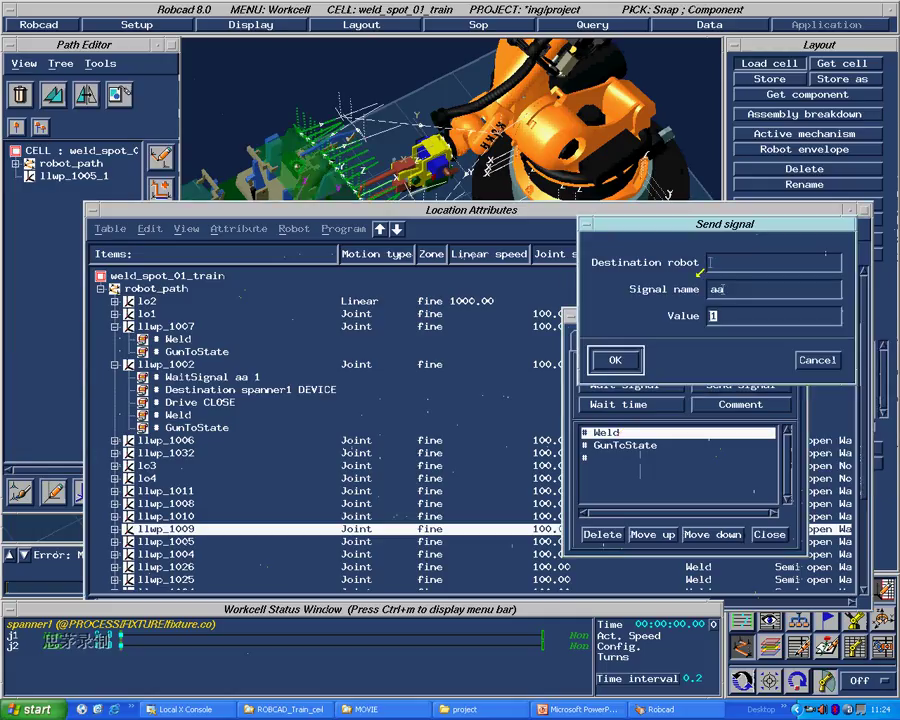
{"action": "left_click", "coordinate": [590, 160]}
{"action": "left_click", "coordinate": [620, 358]}
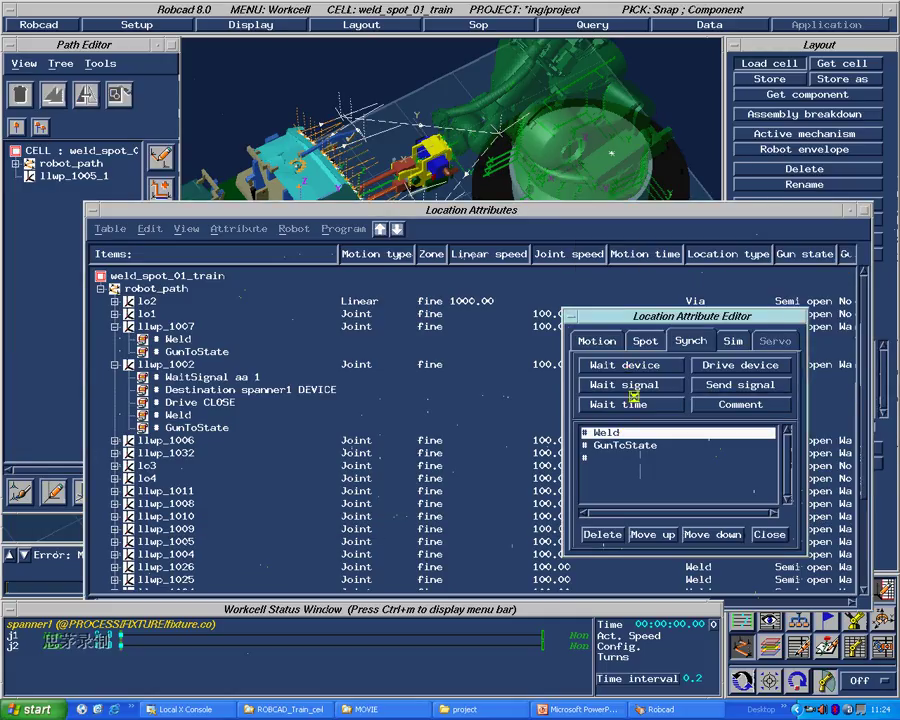
Step: Insert a Wait time command with value 3 above the Destination kr210_2 command of llwp_1009
{"action": "left_click", "coordinate": [648, 431]}
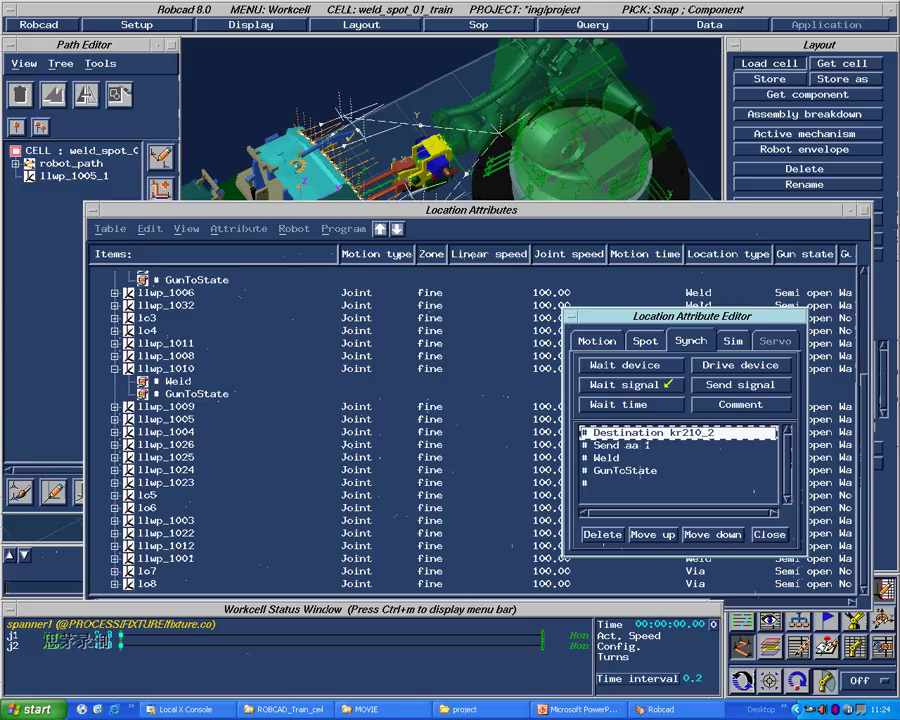
{"action": "left_click", "coordinate": [607, 404]}
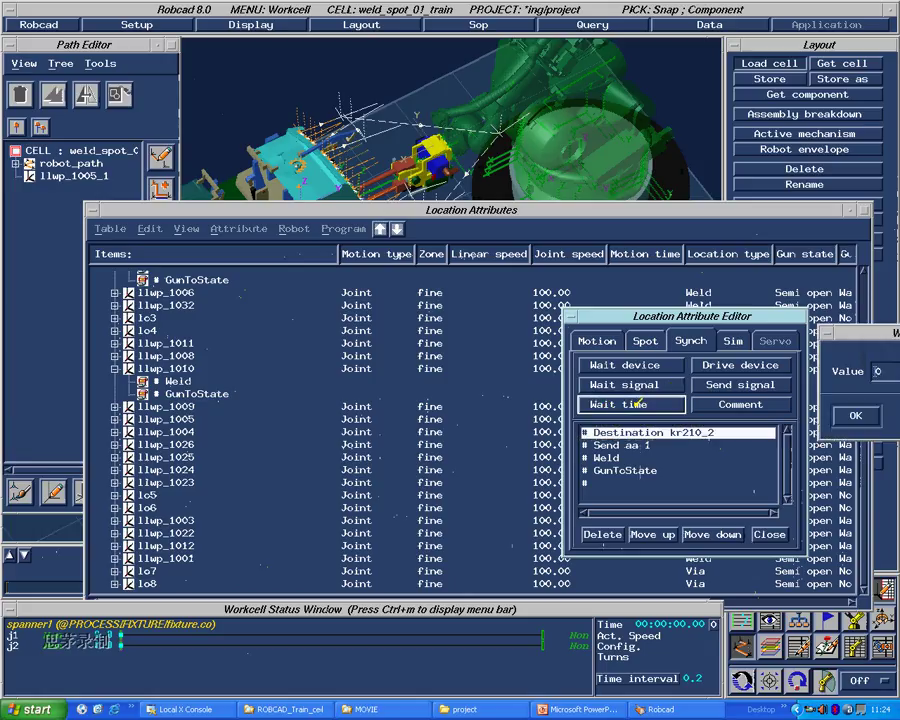
{"action": "left_click_drag", "start_coordinate": [862, 327], "coordinate": [540, 244]}
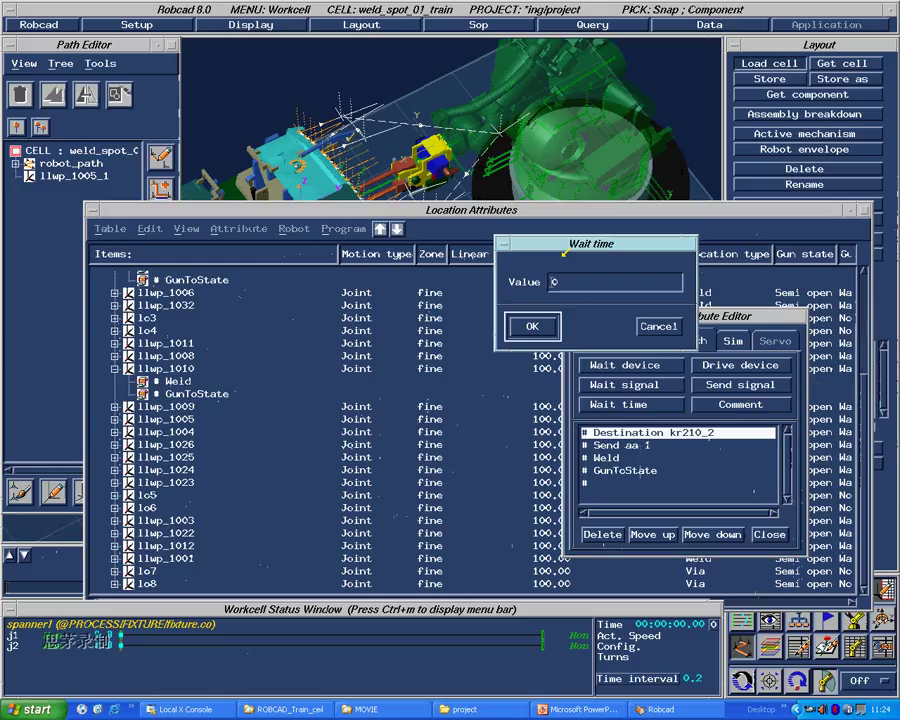
{"action": "middle_click_drag", "start_coordinate": [478, 140], "coordinate": [442, 124]}
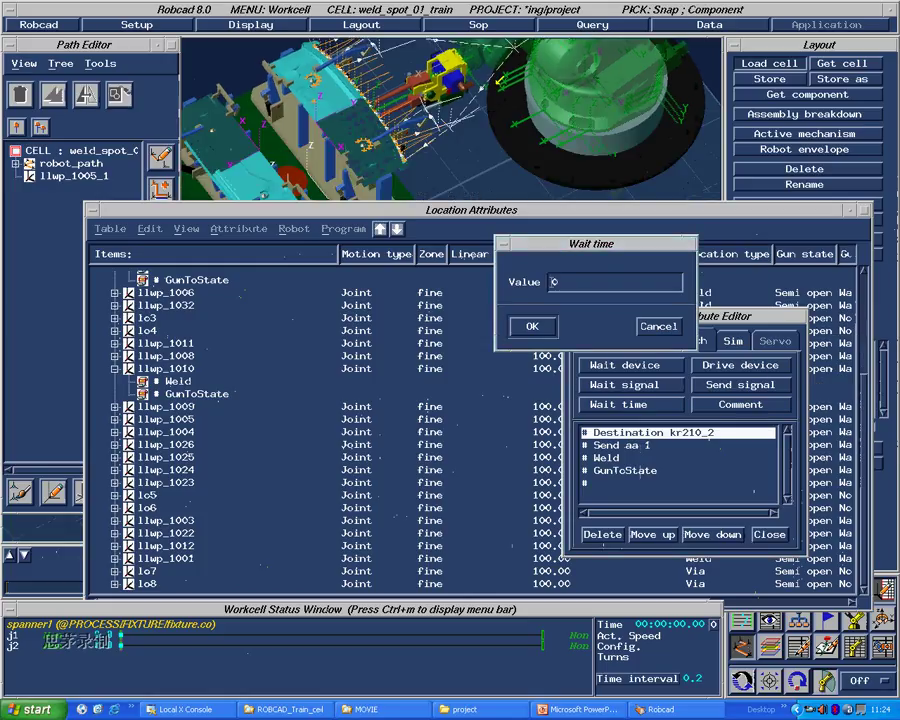
{"action": "middle_click_drag", "start_coordinate": [536, 76], "coordinate": [515, 128]}
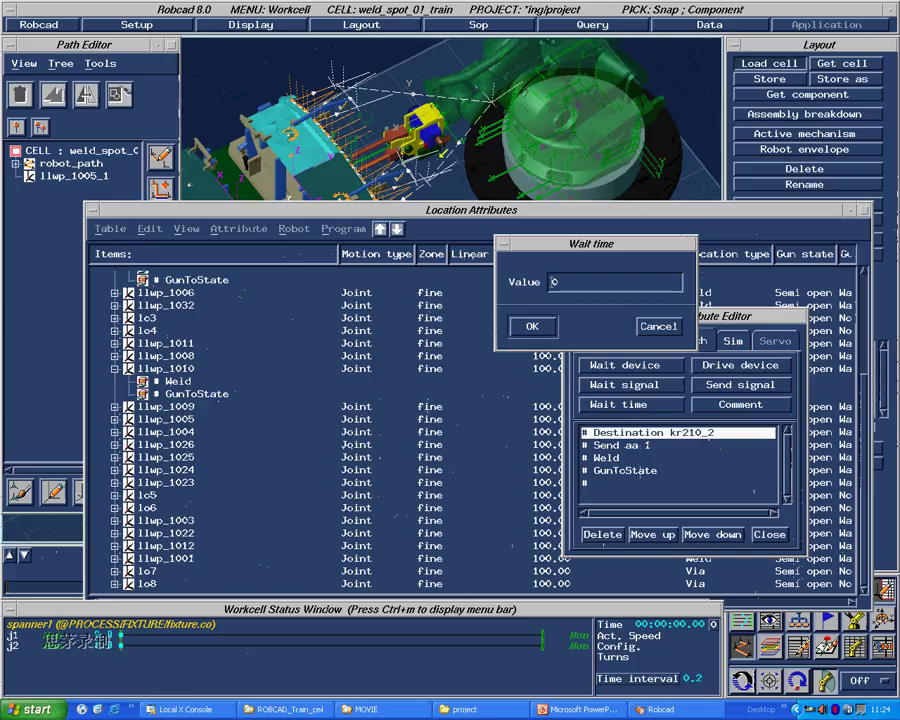
{"action": "left_click", "coordinate": [550, 281]}
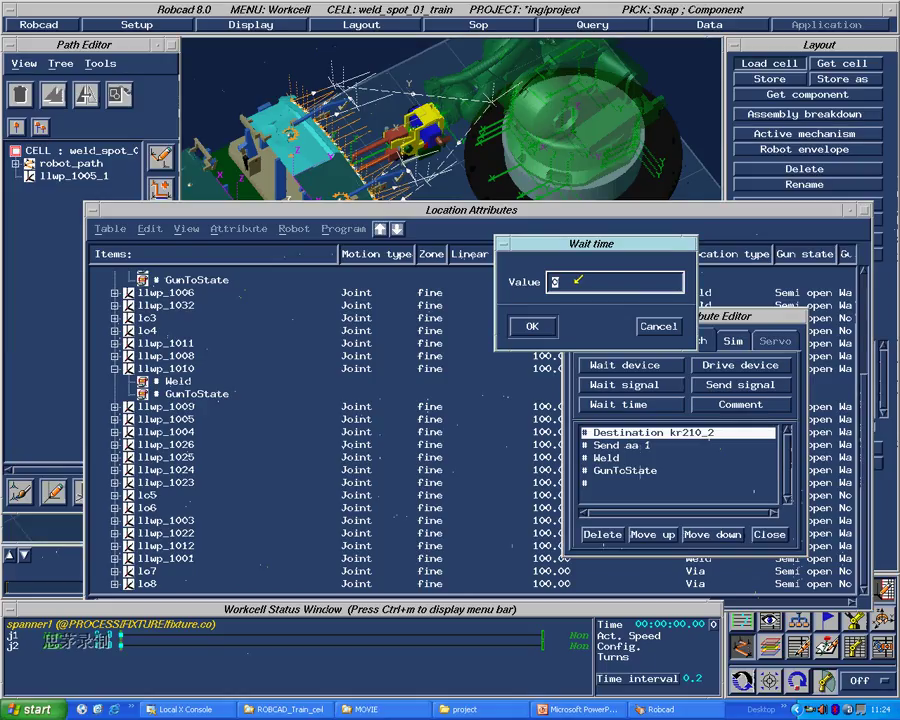
{"action": "type", "text": "3"}
{"action": "left_click", "coordinate": [533, 325]}
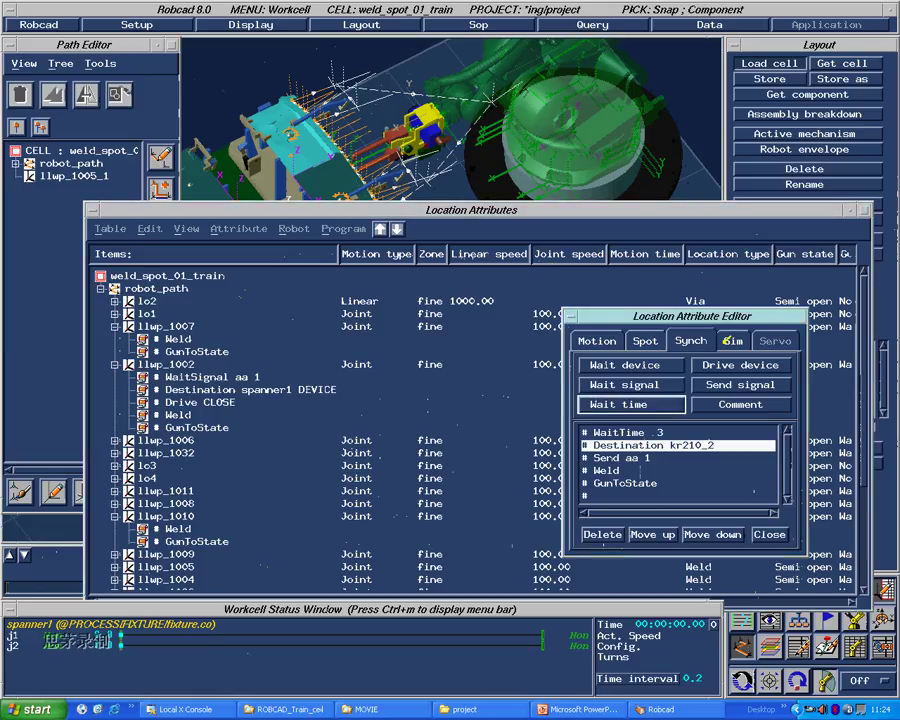
Step: Try to define a tcpf simulation command for llwp_1009 by picking on the weld gun
{"action": "left_click", "coordinate": [735, 340]}
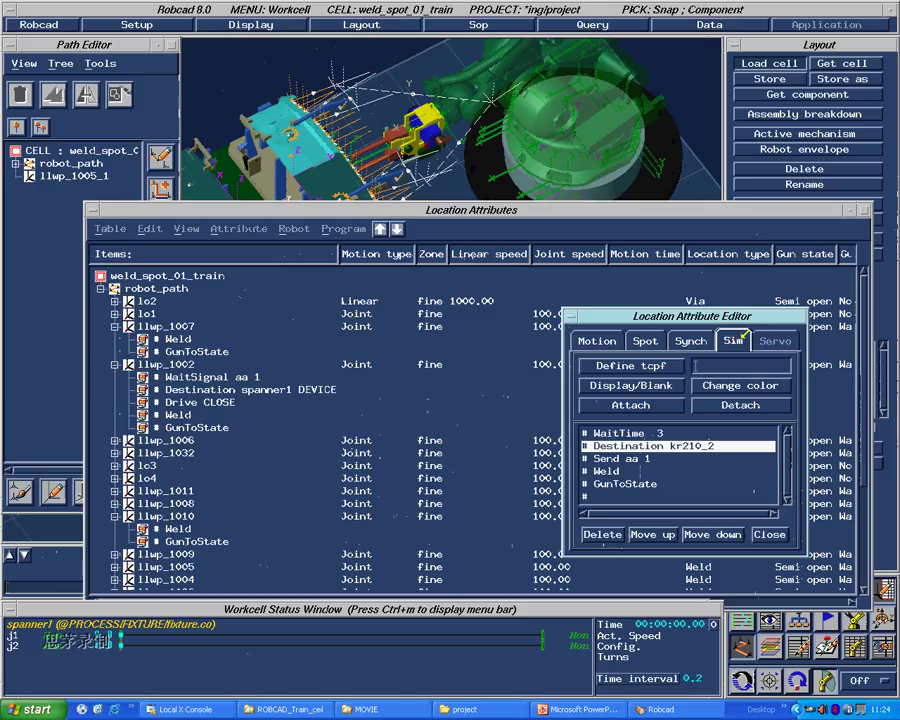
{"action": "left_click", "coordinate": [617, 366]}
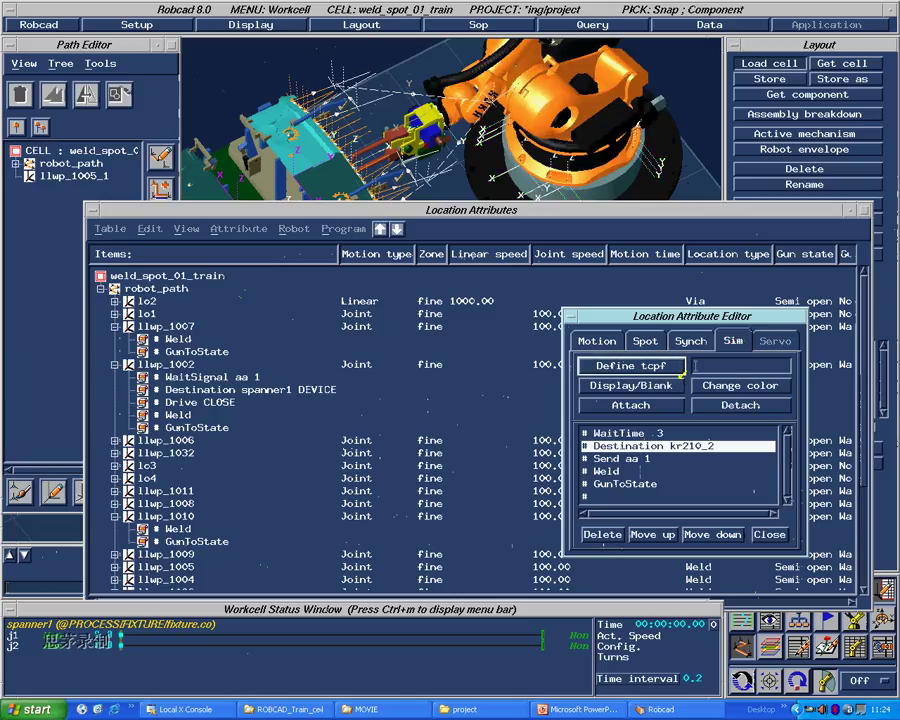
{"action": "left_click_drag", "start_coordinate": [866, 340], "coordinate": [659, 150]}
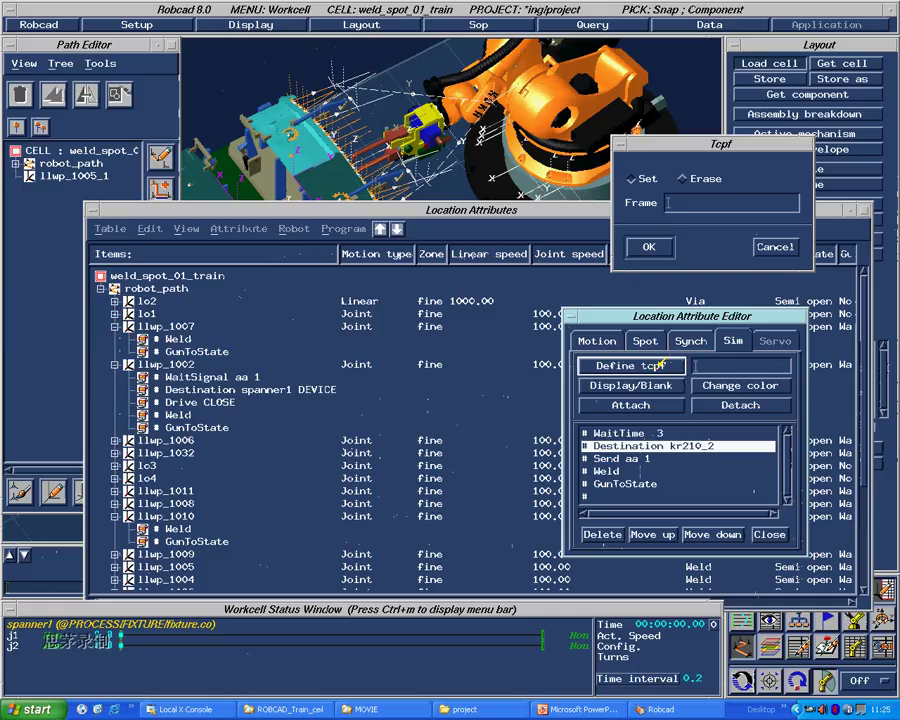
{"action": "left_click", "coordinate": [664, 365]}
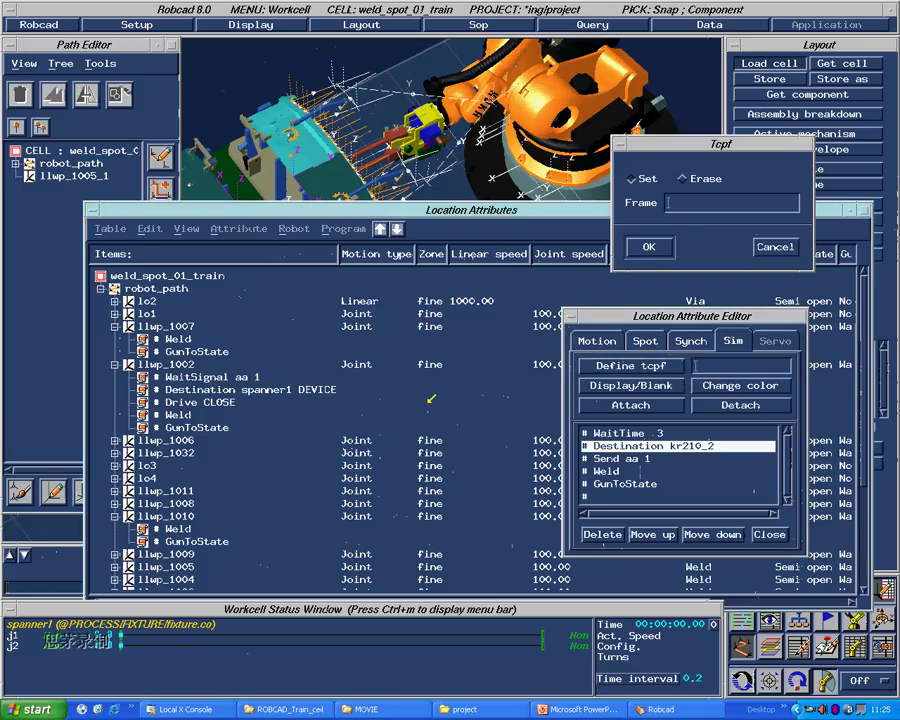
{"action": "middle_click_drag", "start_coordinate": [425, 150], "coordinate": [495, 123]}
{"action": "middle_click_drag", "start_coordinate": [412, 170], "coordinate": [423, 104]}
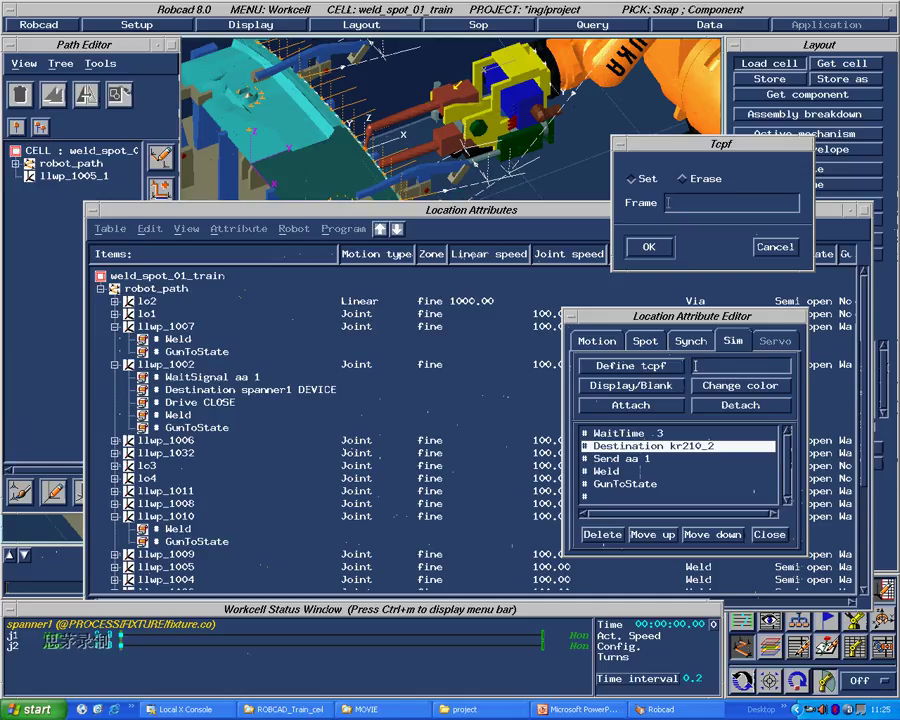
{"action": "left_click", "coordinate": [460, 85]}
{"action": "left_click", "coordinate": [648, 246]}
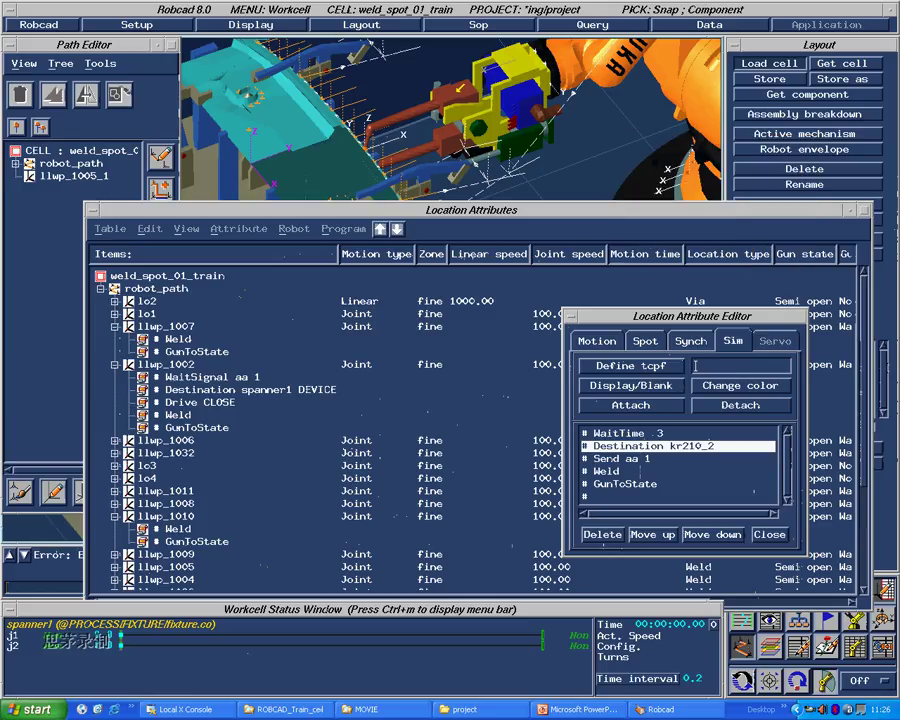
Step: Add a simulation command to llwp_1009 that displays the fixture spanner1
{"action": "left_click", "coordinate": [632, 385]}
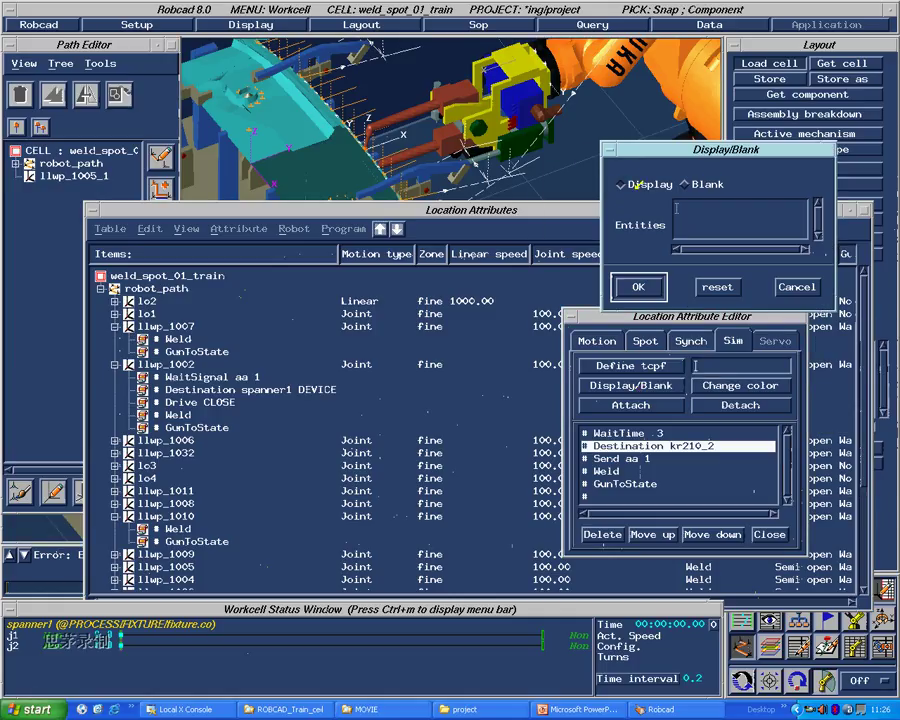
{"action": "left_click", "coordinate": [710, 219]}
{"action": "middle_click_drag", "start_coordinate": [500, 120], "coordinate": [470, 128]}
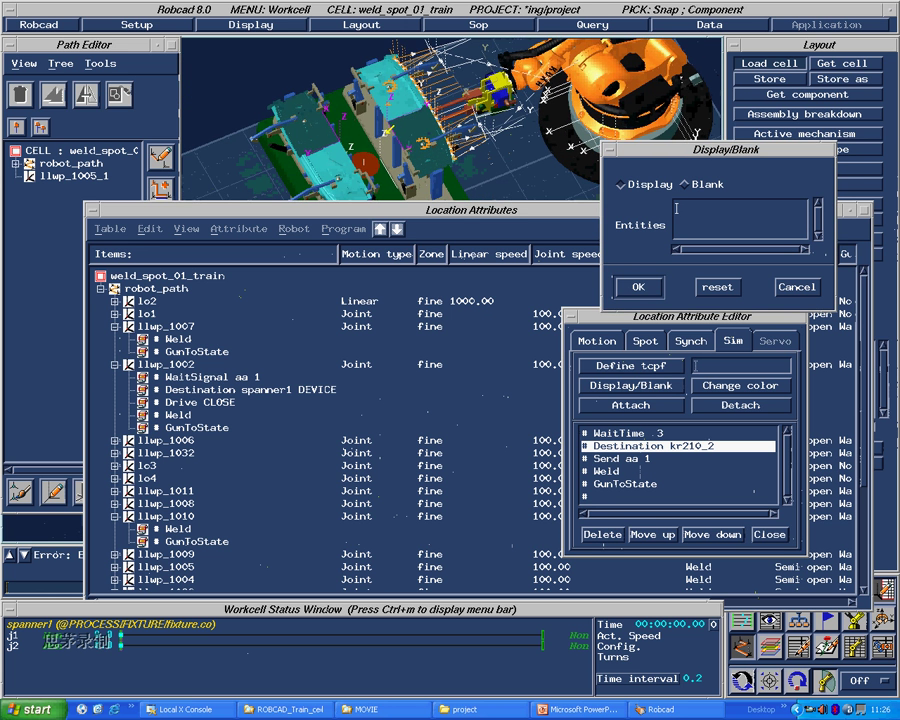
{"action": "left_click", "coordinate": [385, 132]}
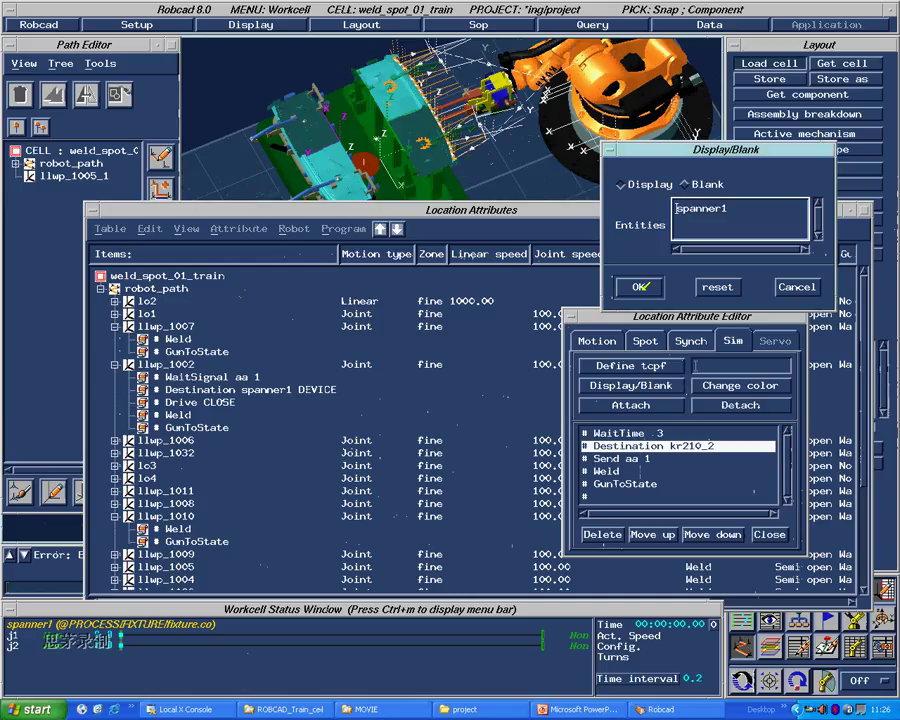
{"action": "left_click", "coordinate": [642, 287]}
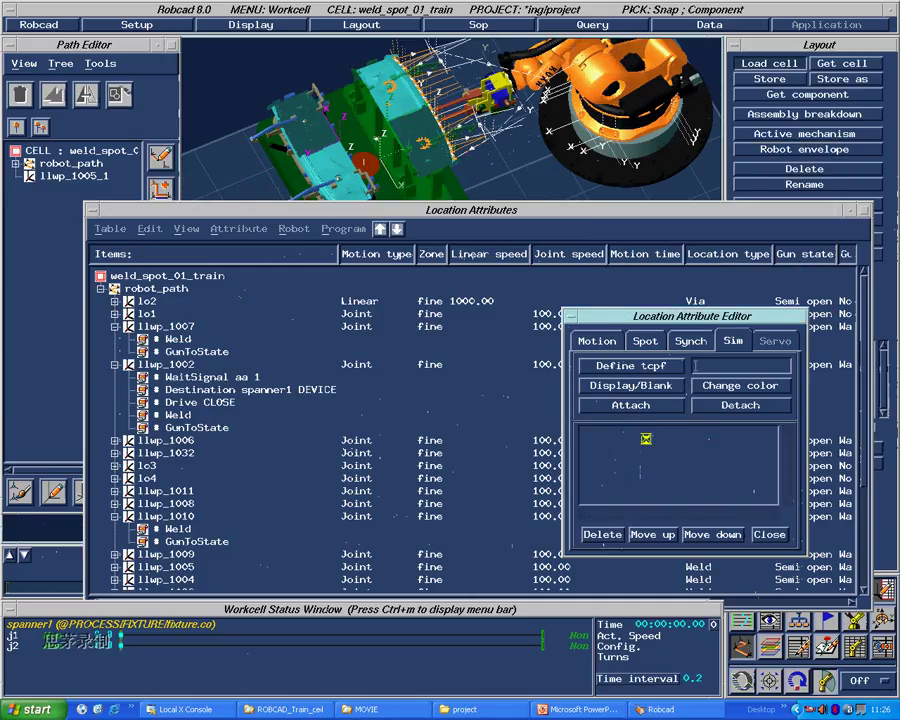
Step: Add a simulation command to llwp_1009 that blanks the part bauteil1
{"action": "left_click", "coordinate": [632, 385]}
{"action": "left_click_drag", "start_coordinate": [868, 341], "coordinate": [626, 211]}
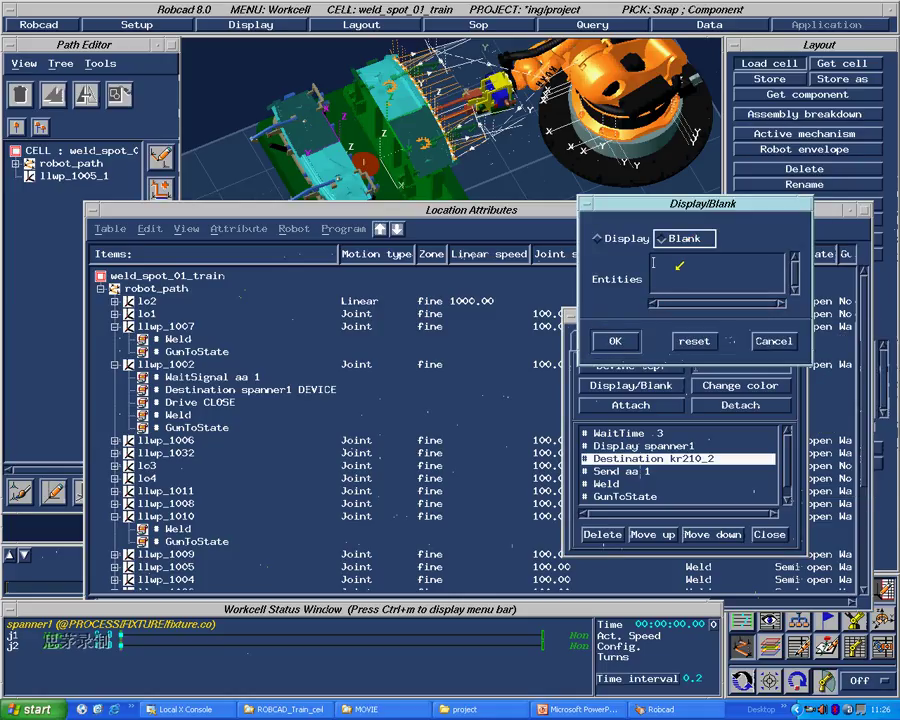
{"action": "left_click", "coordinate": [226, 92]}
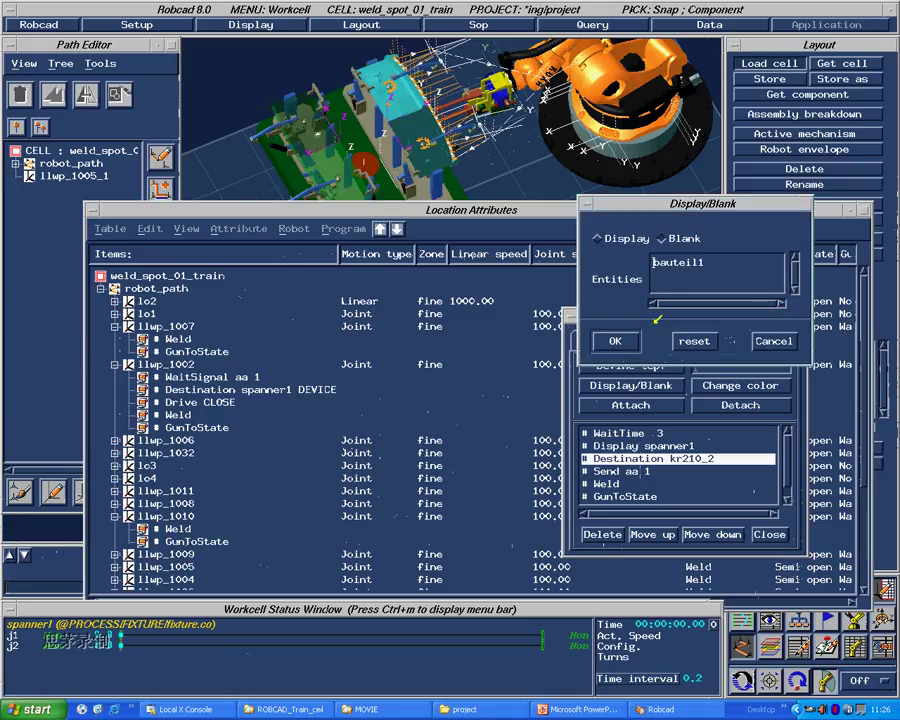
{"action": "left_click", "coordinate": [623, 342]}
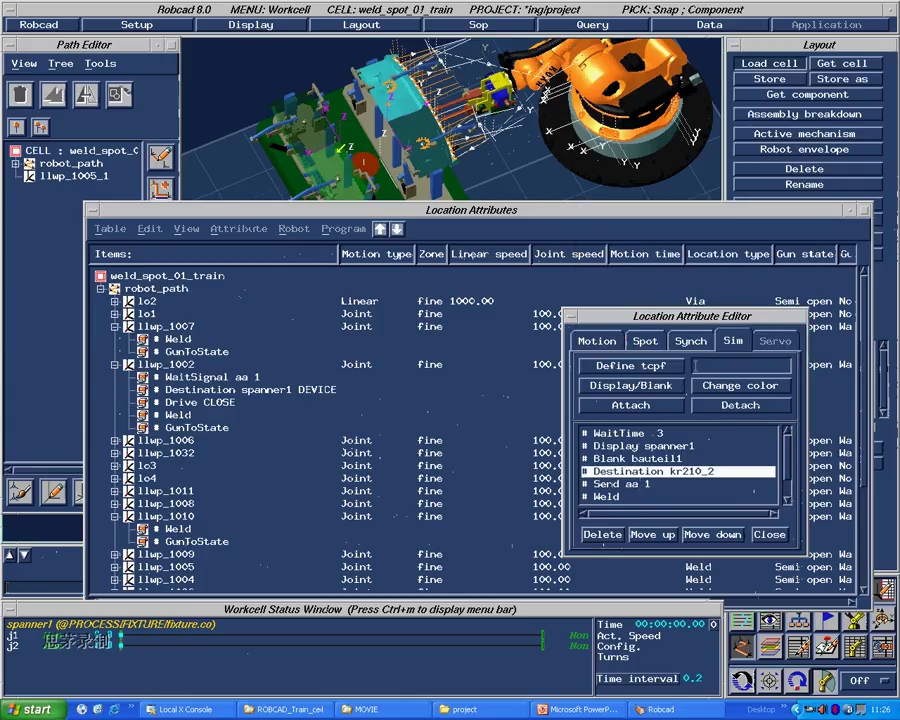
{"action": "left_click", "coordinate": [731, 384]}
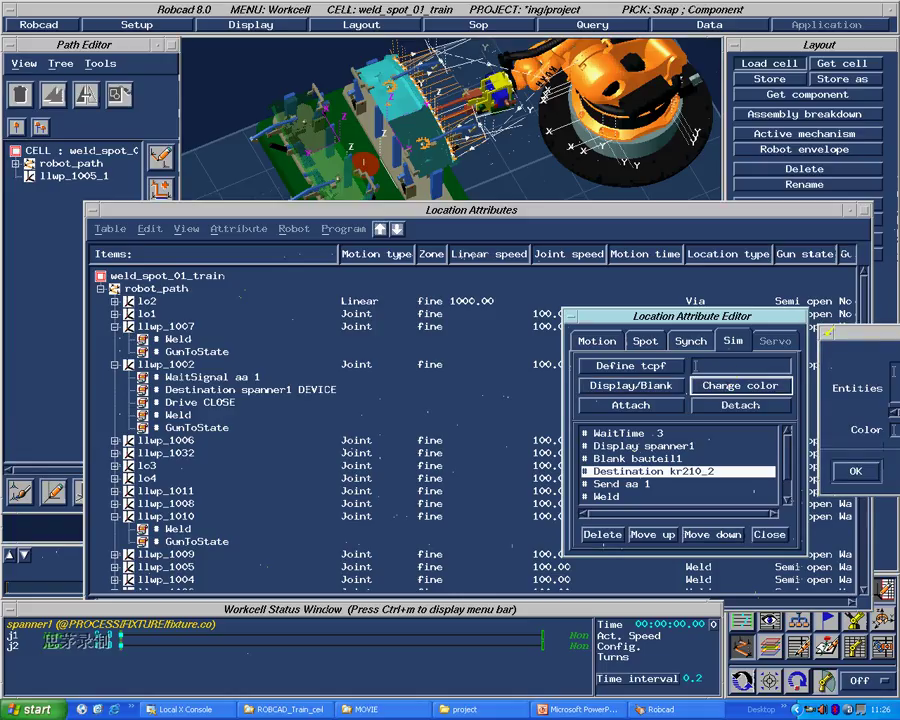
{"action": "left_click_drag", "start_coordinate": [854, 333], "coordinate": [604, 285]}
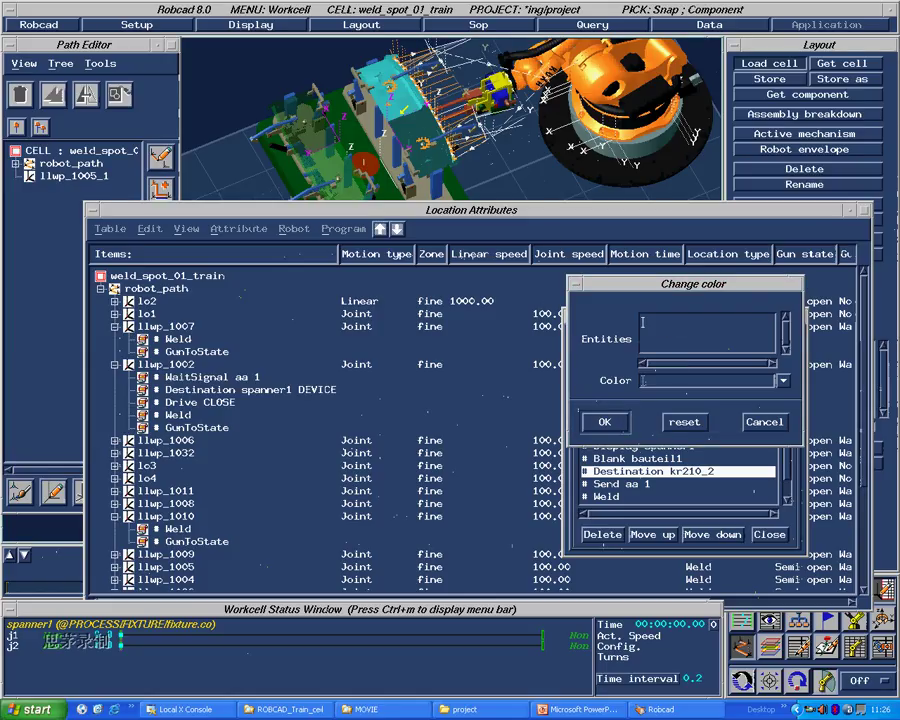
{"action": "left_click", "coordinate": [400, 114]}
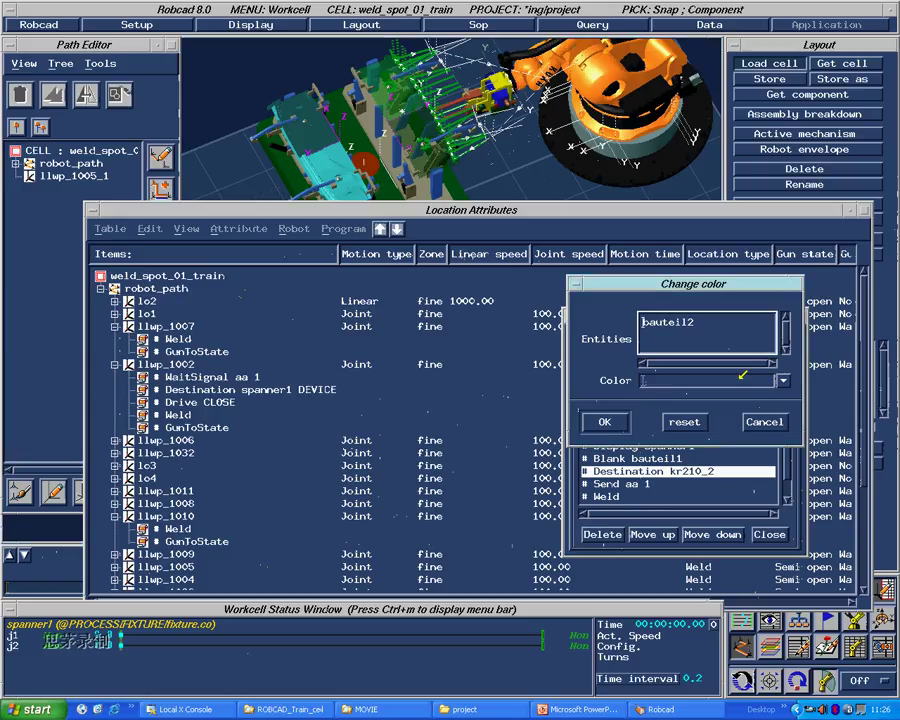
{"action": "left_click", "coordinate": [784, 380]}
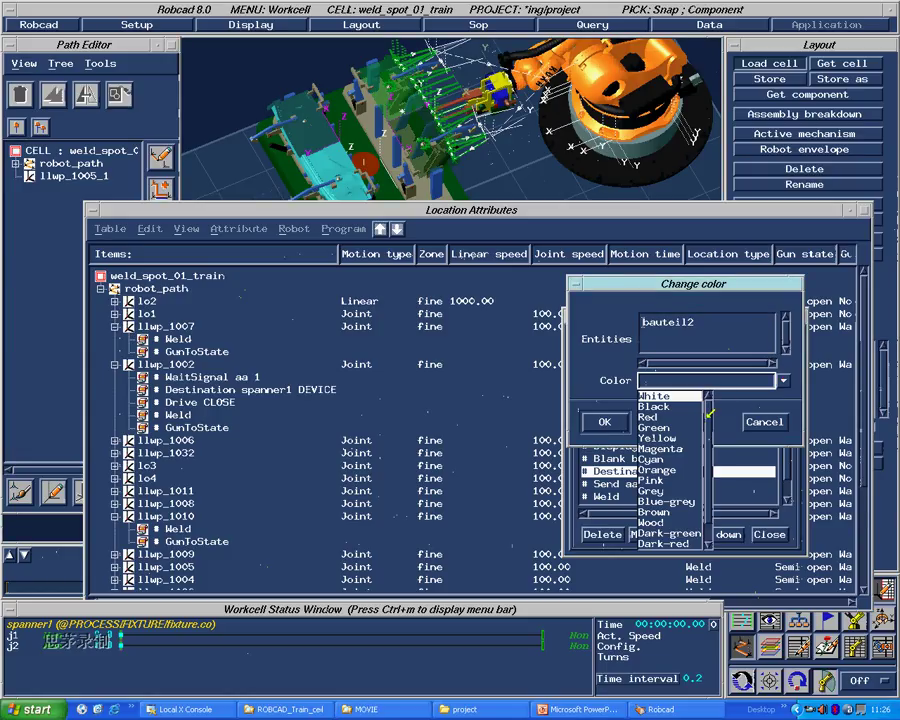
{"action": "left_click_drag", "start_coordinate": [707, 420], "coordinate": [709, 492]}
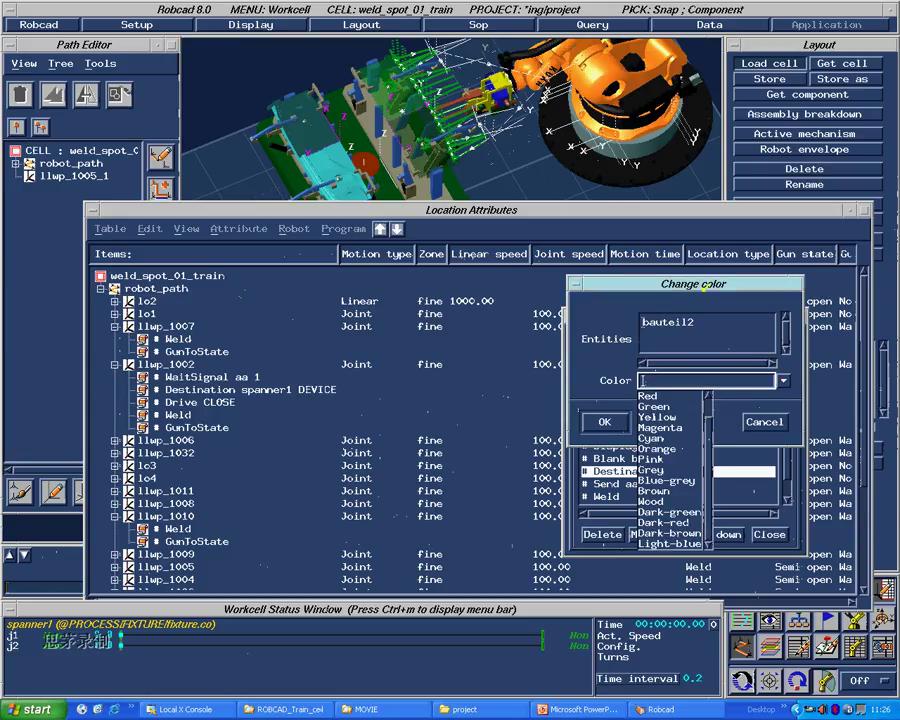
{"action": "left_click", "coordinate": [764, 421]}
{"action": "left_click", "coordinate": [764, 421]}
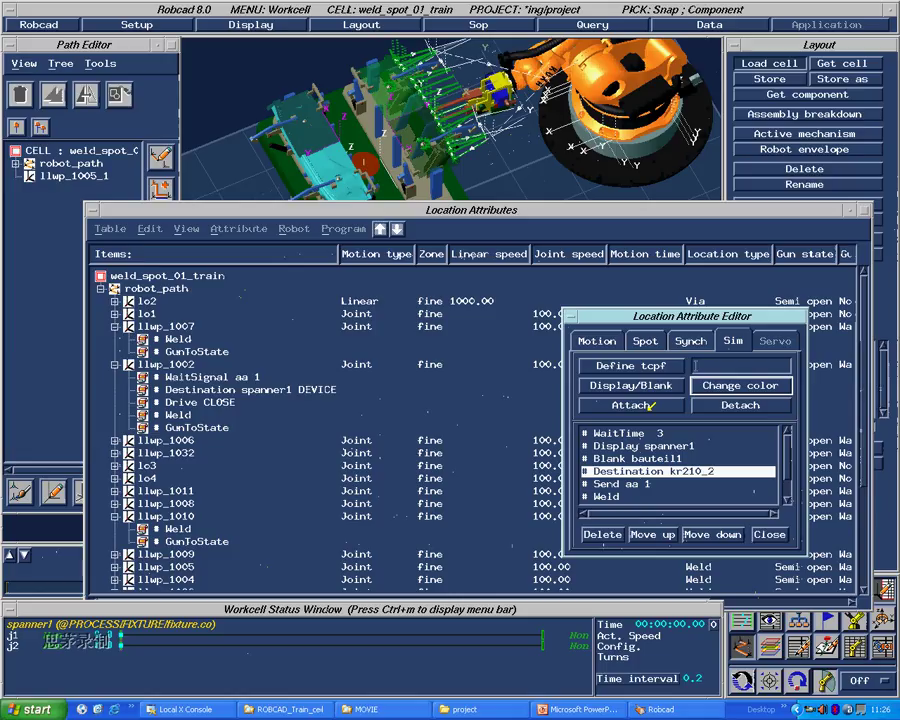
Step: Return to the synchronization attributes of llwp_1009 and move the Location Attribute Editor clear of the table's lower rows
{"action": "left_click", "coordinate": [686, 339]}
{"action": "left_click", "coordinate": [645, 340]}
{"action": "left_click", "coordinate": [690, 341]}
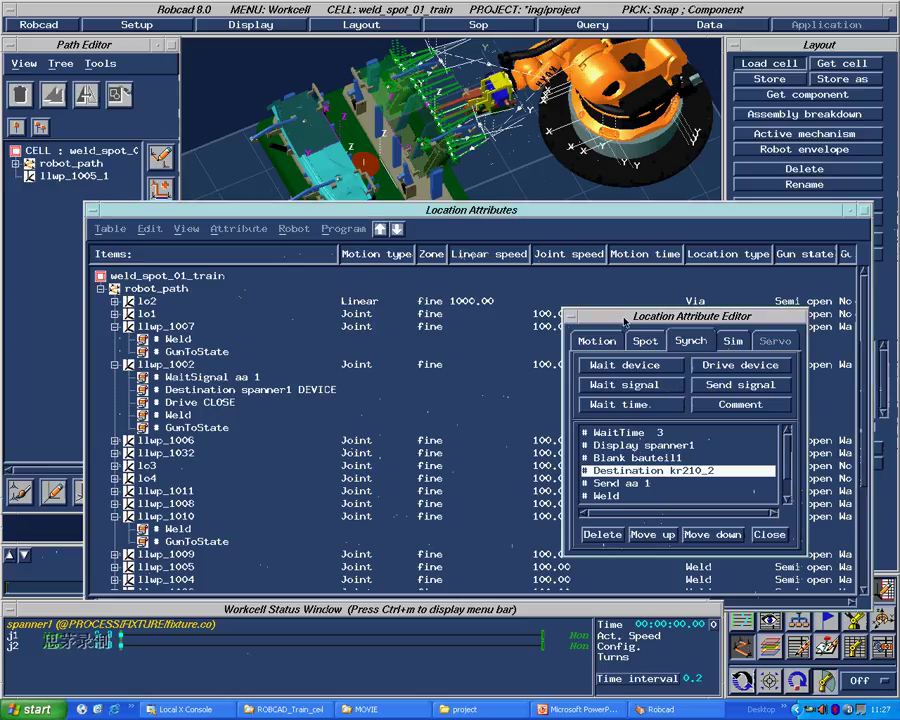
{"action": "left_click_drag", "start_coordinate": [625, 320], "coordinate": [663, 198]}
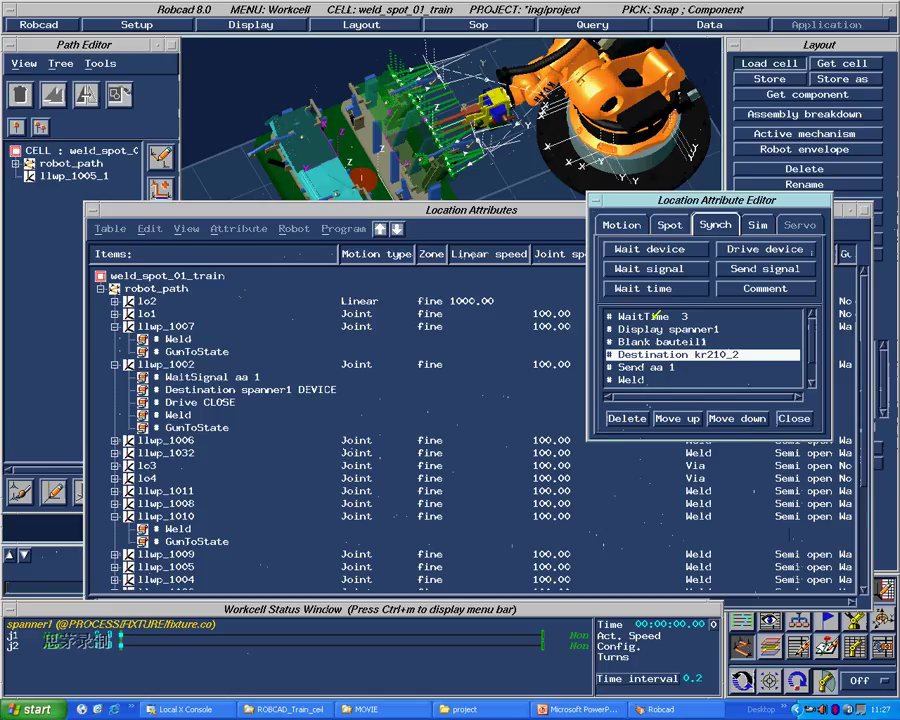
Step: Delete the WaitTime, Display, Blank, Destination and Send commands from llwp_1009, keeping Weld and GunToState, and close the editor
{"action": "left_click", "coordinate": [684, 316]}
{"action": "left_click", "coordinate": [815, 362]}
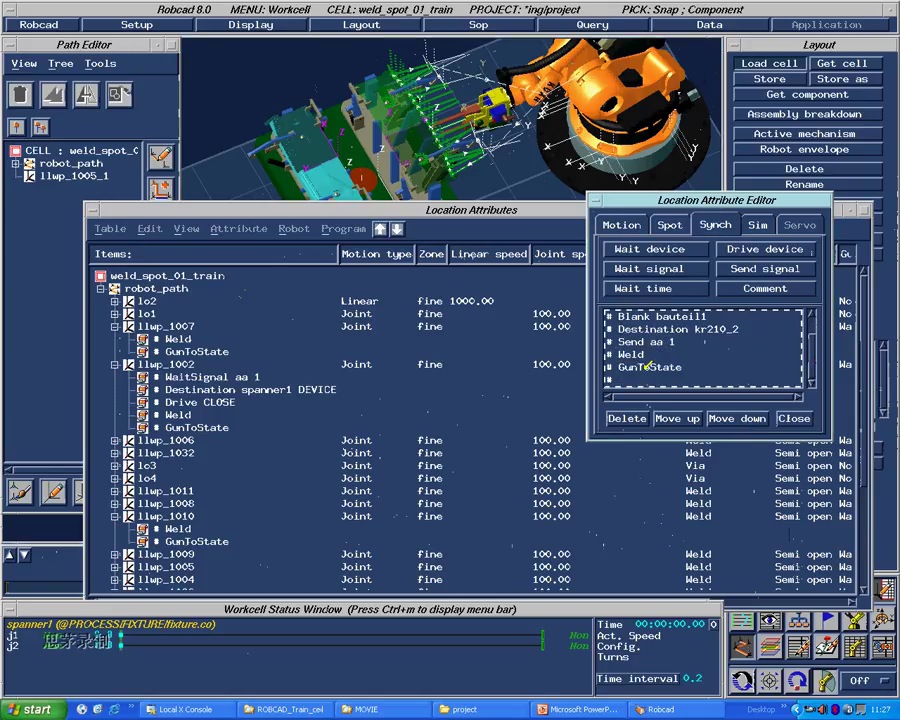
{"action": "left_click", "coordinate": [647, 316]}
{"action": "scroll", "coordinate": [647, 316], "scroll_direction": "up", "scroll_amount": 2}
{"action": "left_click", "coordinate": [647, 316]}
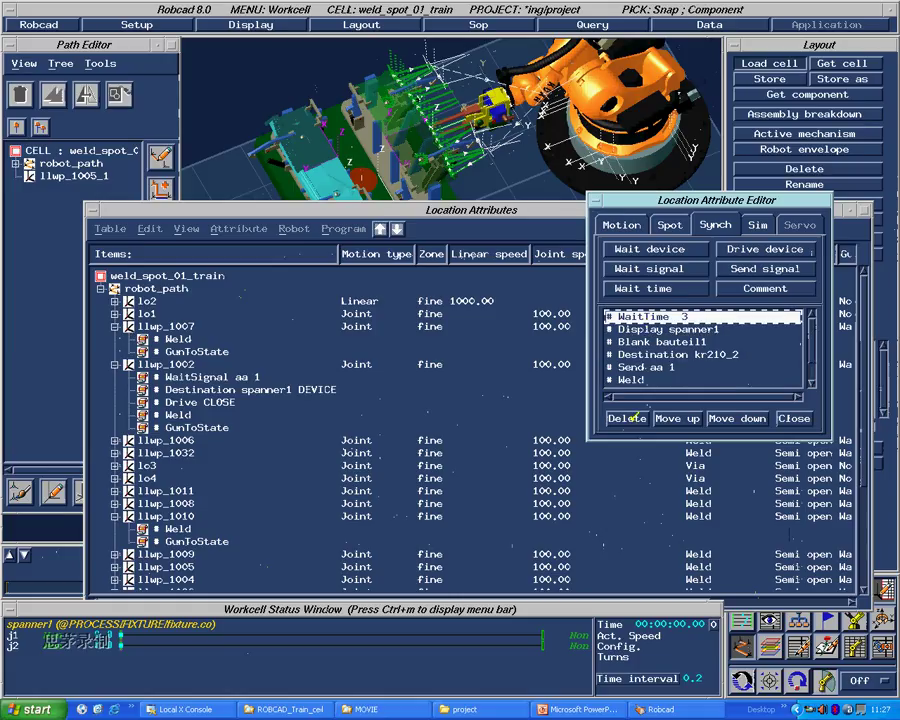
{"action": "left_click", "coordinate": [629, 419]}
{"action": "left_click", "coordinate": [629, 419]}
{"action": "left_click", "coordinate": [629, 419]}
{"action": "left_click", "coordinate": [629, 419]}
{"action": "left_click", "coordinate": [629, 419]}
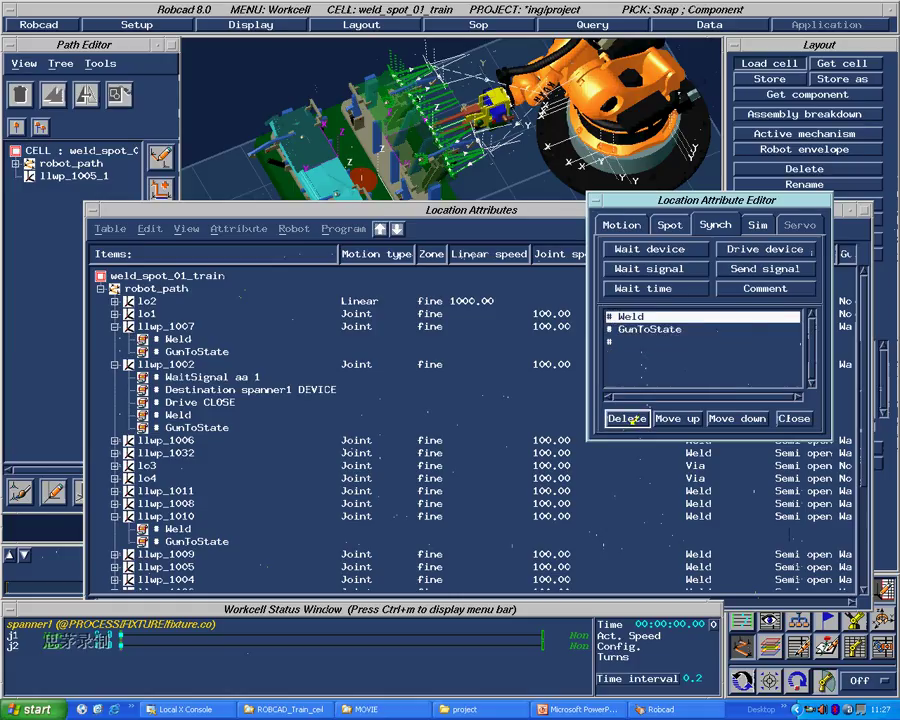
{"action": "left_click", "coordinate": [629, 419]}
{"action": "left_click", "coordinate": [786, 419]}
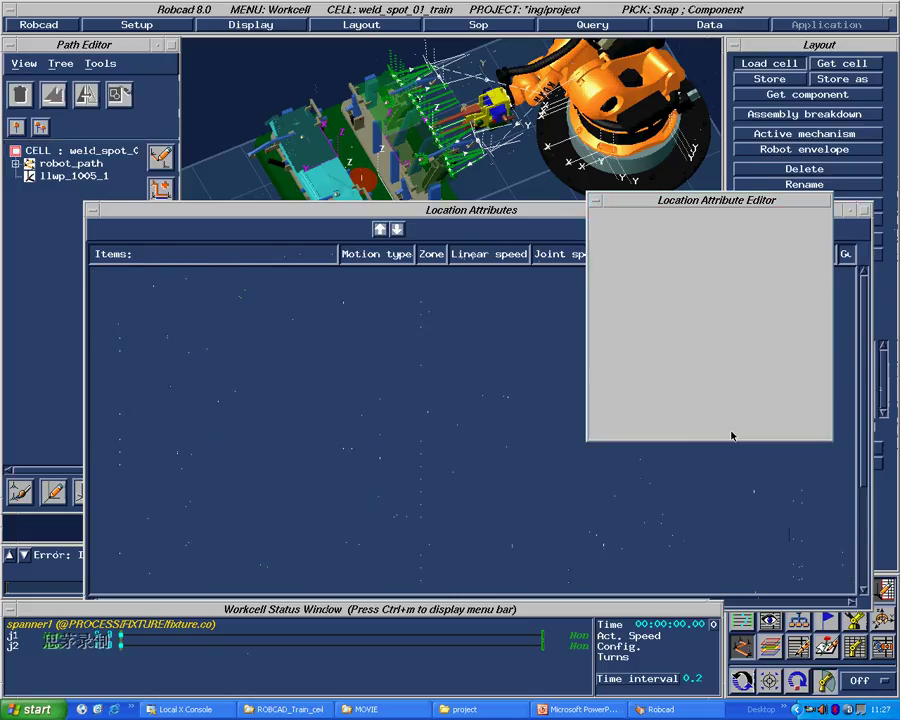
Step: Delete the WaitSignal, Destination and Drive commands from llwp_1002, keeping Weld and GunToState, and close the attribute editor
{"action": "left_click", "coordinate": [213, 364]}
{"action": "right_click", "coordinate": [213, 364]}
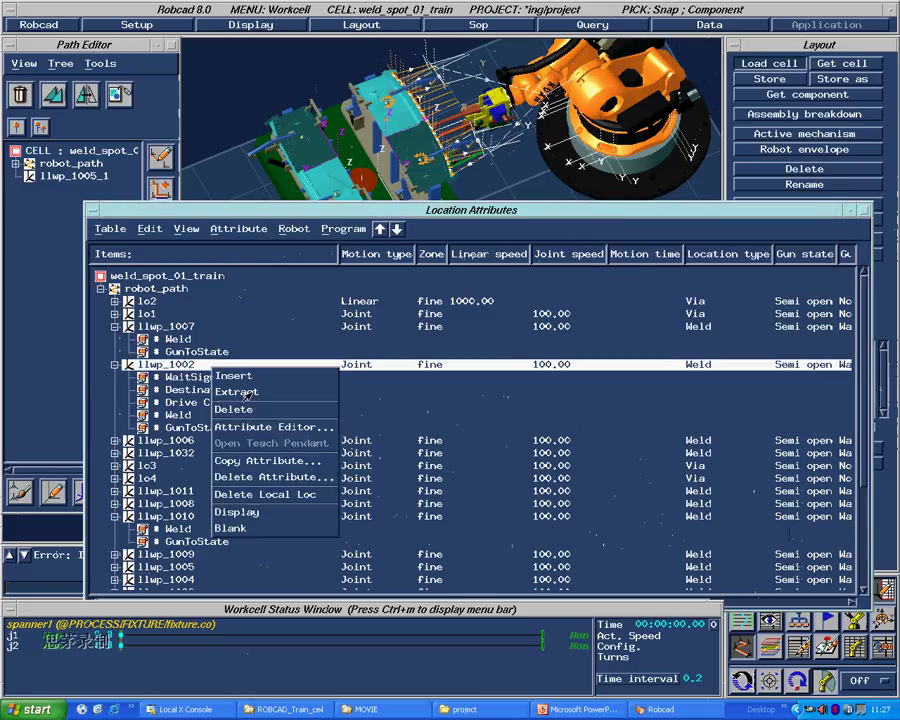
{"action": "left_click", "coordinate": [220, 400]}
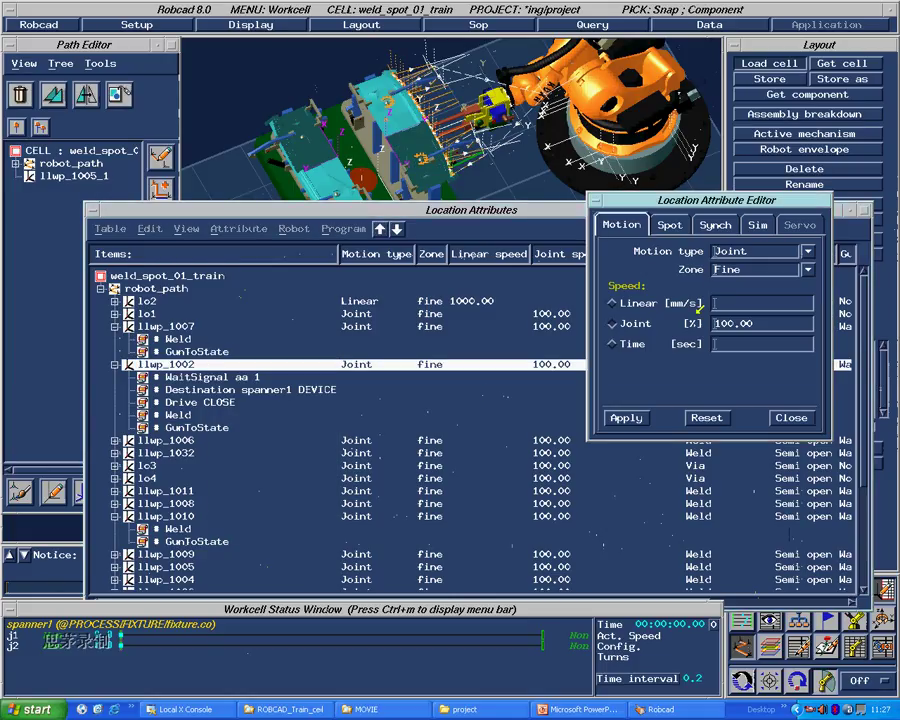
{"action": "left_click", "coordinate": [715, 225]}
{"action": "left_click", "coordinate": [625, 418]}
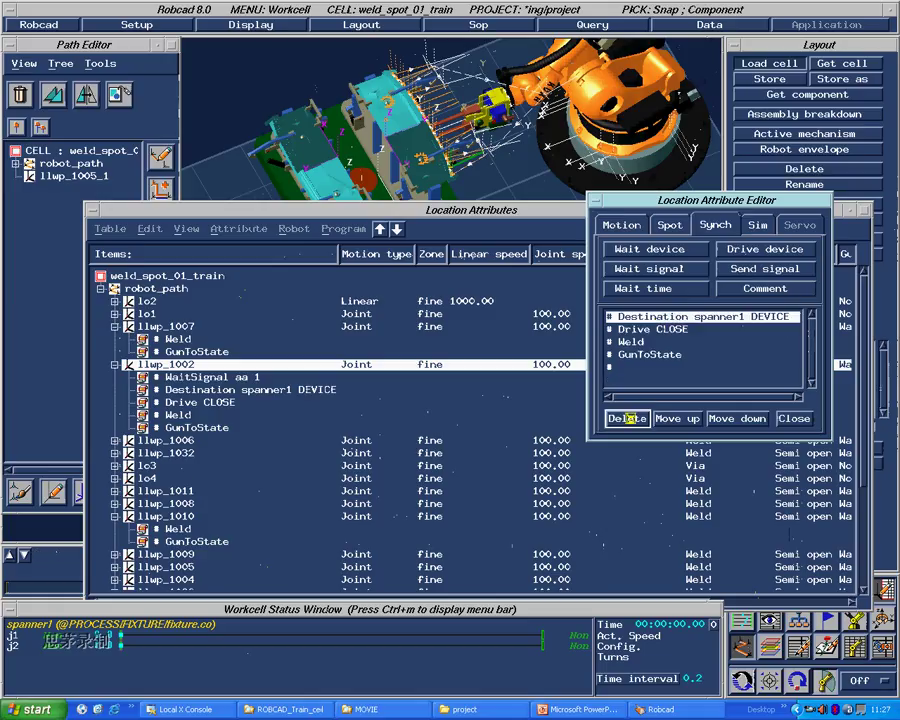
{"action": "left_click", "coordinate": [625, 418]}
{"action": "left_click", "coordinate": [625, 418]}
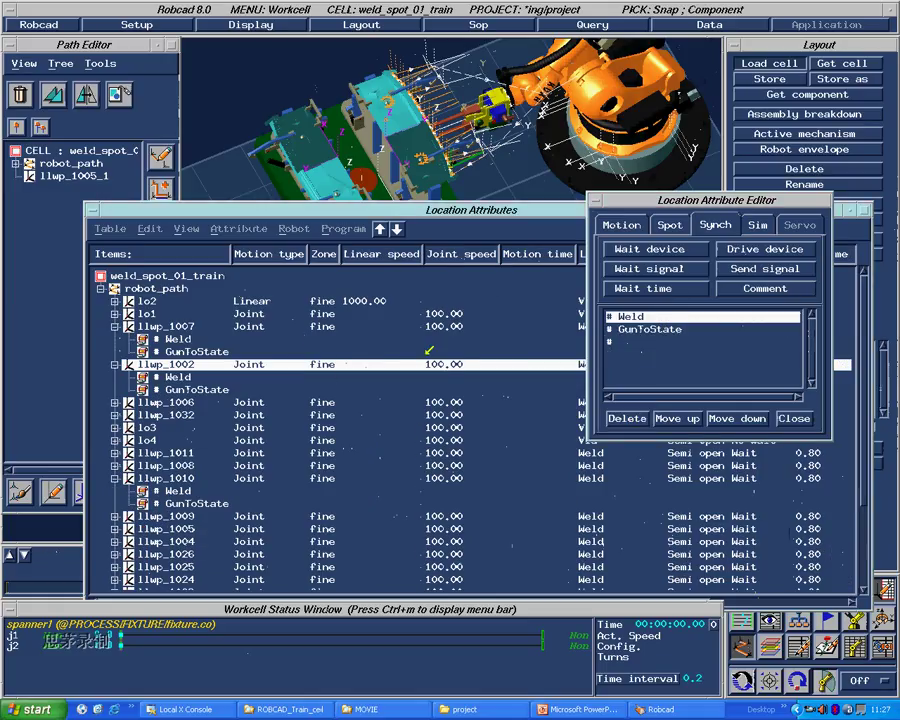
{"action": "left_click", "coordinate": [792, 418]}
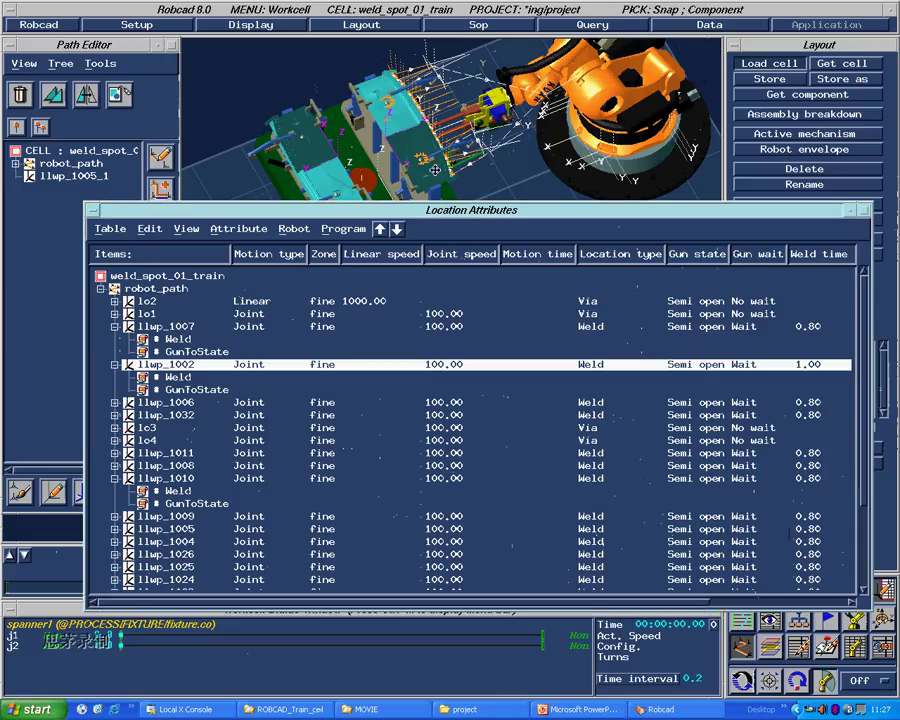
Step: Show the commands under every robot_path location for review, and return the table to showing locations only
{"action": "left_click_drag", "start_coordinate": [187, 210], "coordinate": [206, 167]}
{"action": "left_click", "coordinate": [205, 184]}
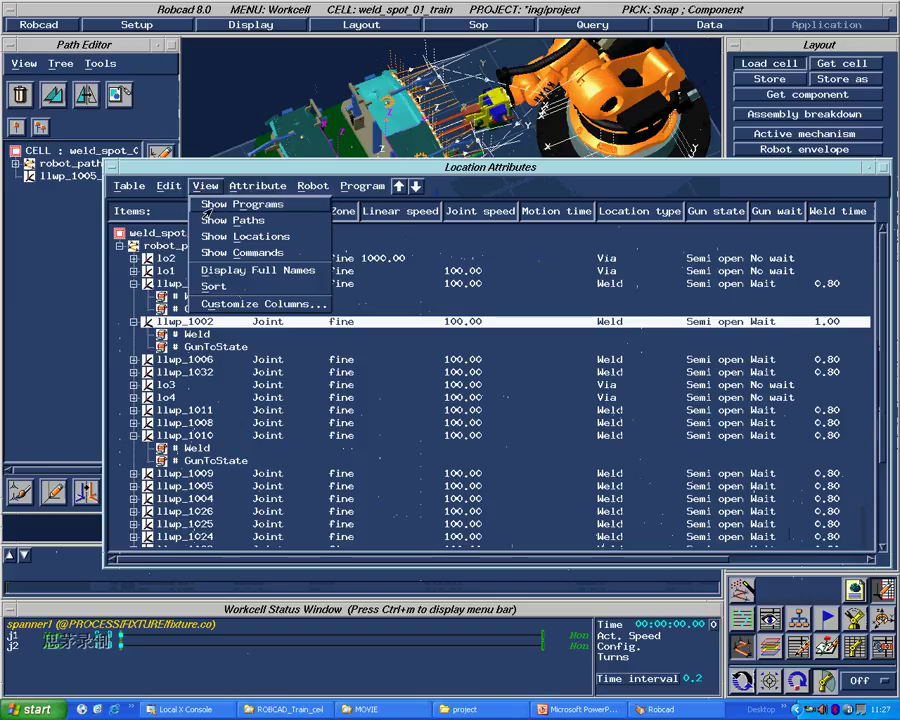
{"action": "left_click", "coordinate": [245, 252]}
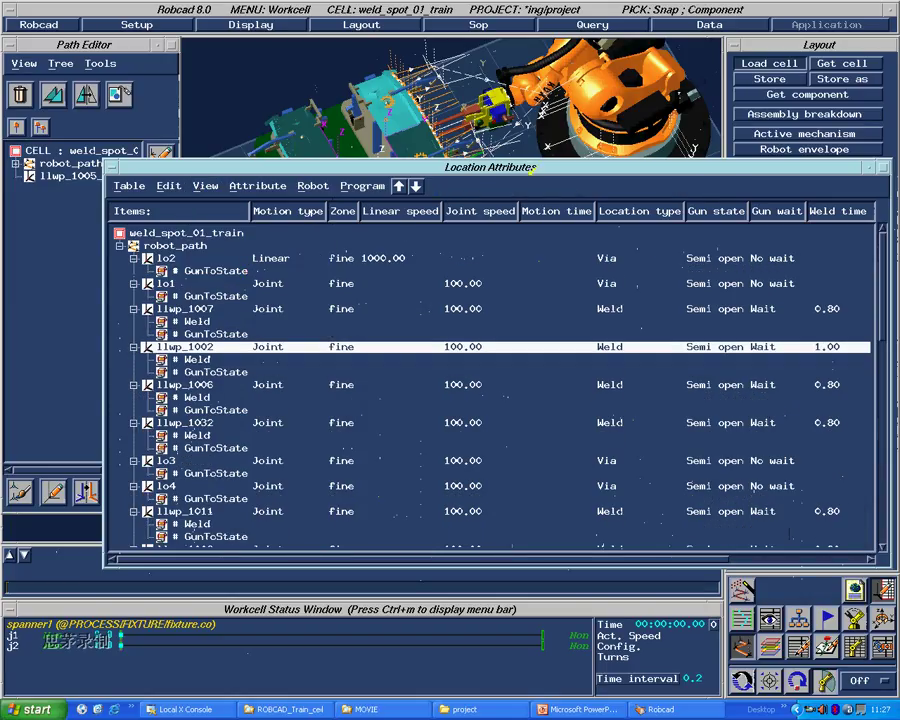
{"action": "left_click_drag", "start_coordinate": [672, 166], "coordinate": [624, 127]}
{"action": "mouse_move", "coordinate": [840, 241]}
{"action": "left_mouse_down"}
{"action": "mouse_move", "coordinate": [846, 443]}
{"action": "mouse_move", "coordinate": [842, 236]}
{"action": "left_mouse_up"}
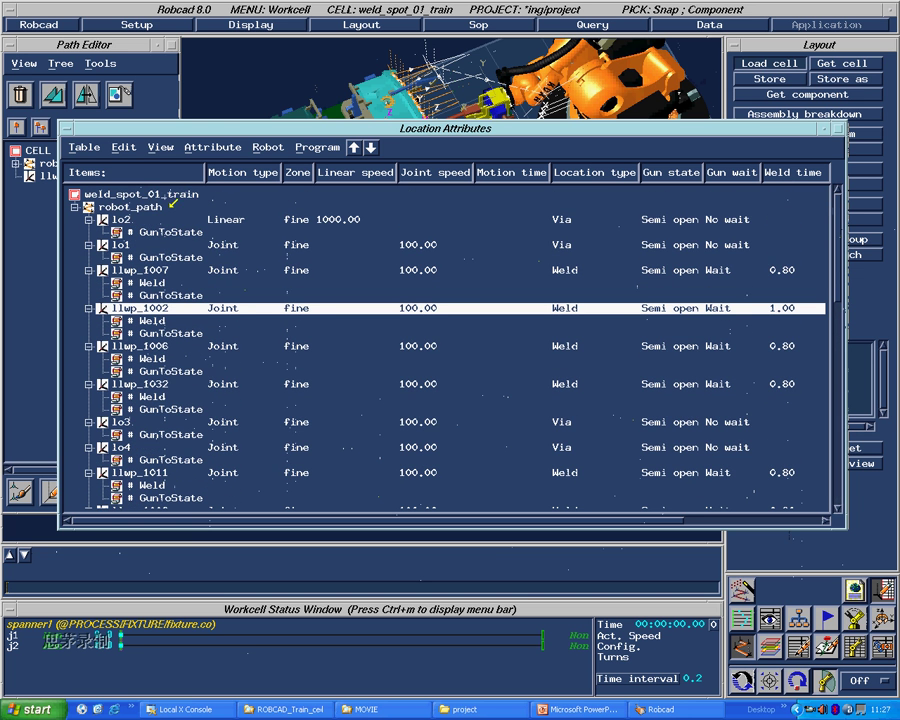
{"action": "left_click", "coordinate": [155, 147]}
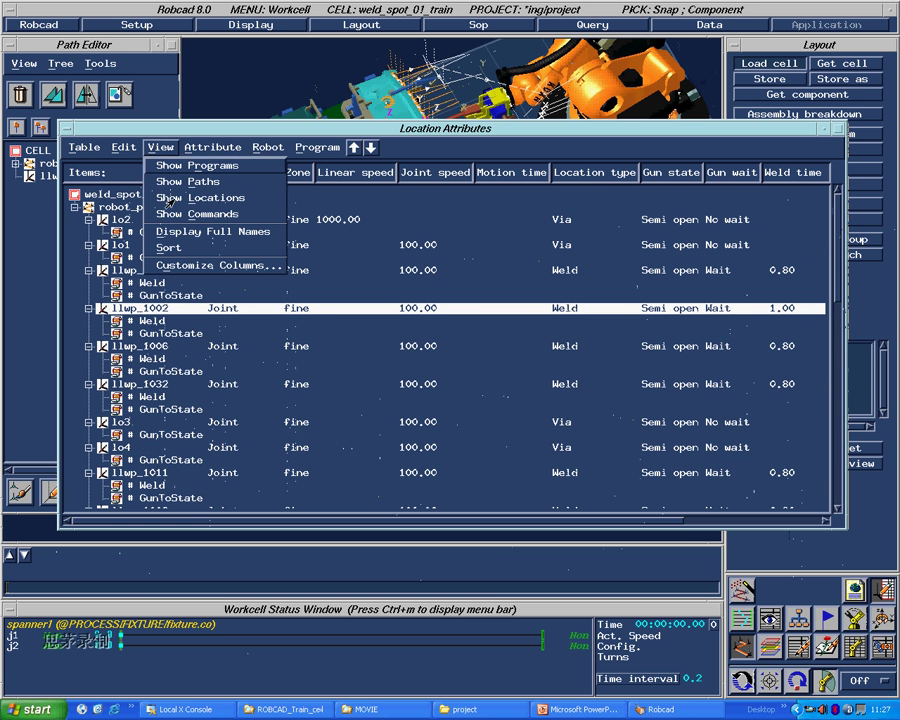
{"action": "left_click", "coordinate": [179, 236]}
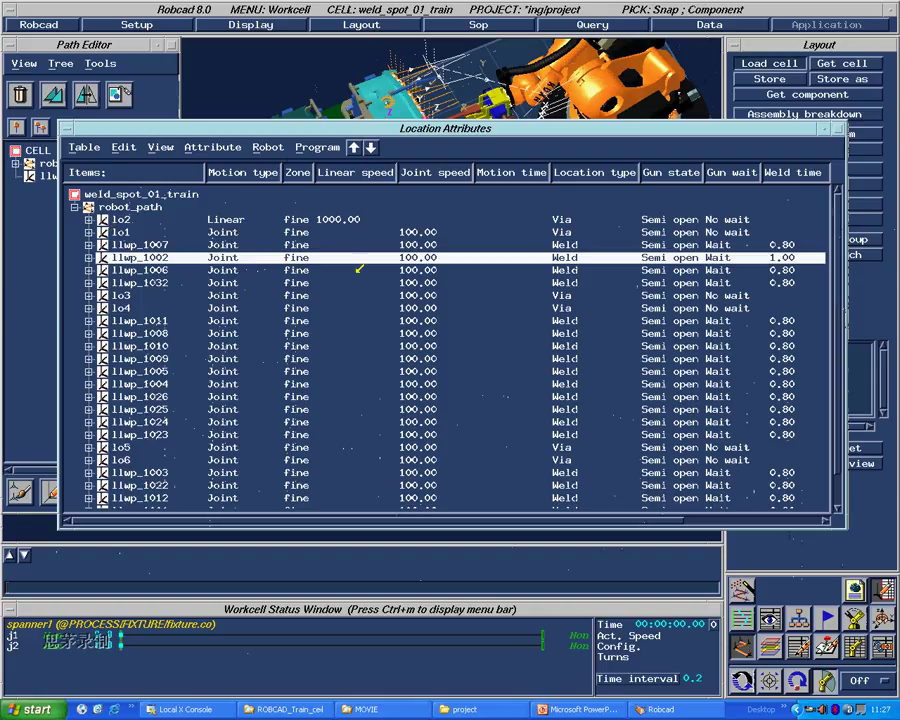
Step: Remove all items from the Location Attributes table and move its window clear of the Path Editor tree
{"action": "left_click", "coordinate": [120, 149]}
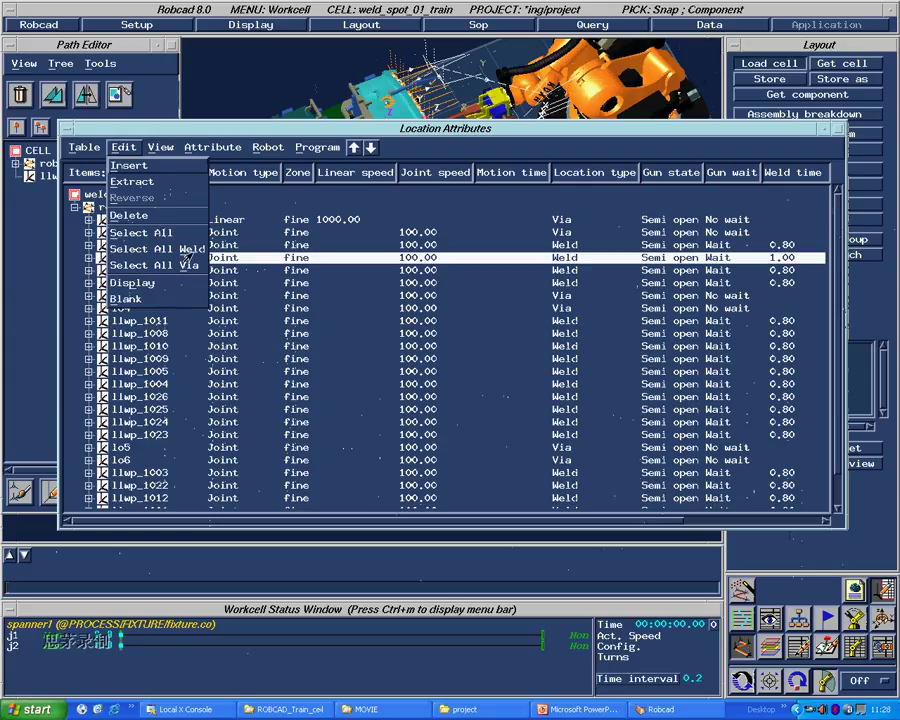
{"action": "left_click", "coordinate": [84, 147]}
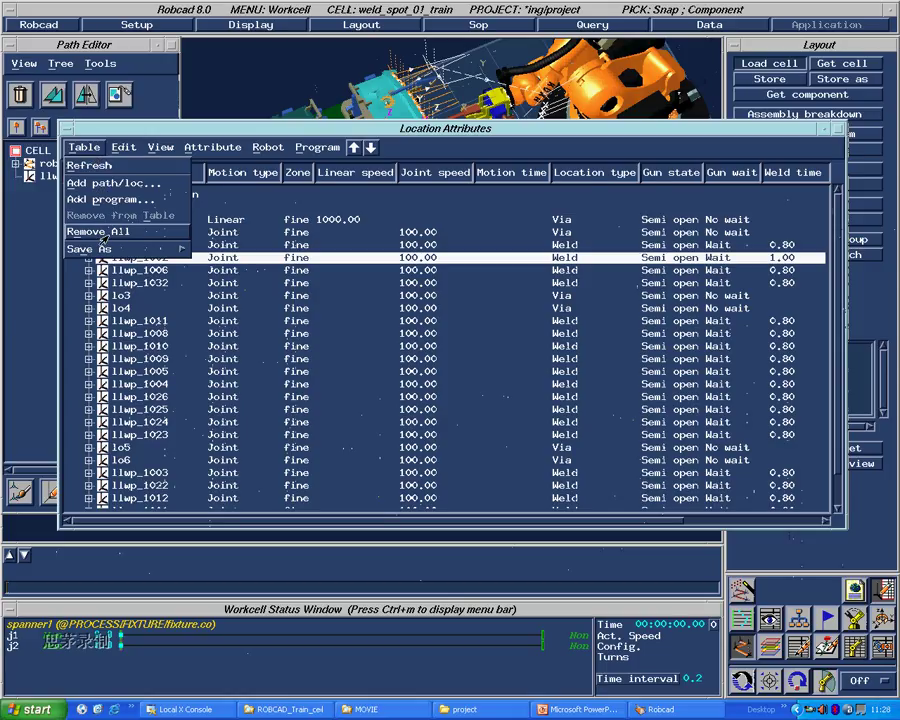
{"action": "left_click", "coordinate": [100, 231]}
{"action": "left_click_drag", "start_coordinate": [239, 128], "coordinate": [410, 250]}
Step: Add robot_path to the empty Location Attributes table by picking the path, and move the window back up
{"action": "left_click", "coordinate": [255, 269]}
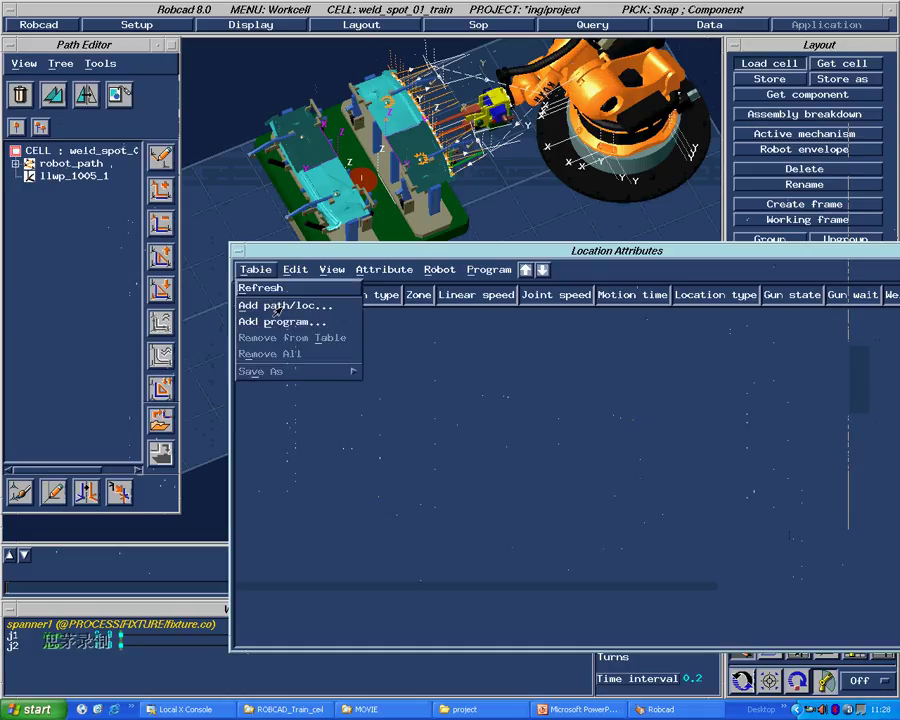
{"action": "left_click", "coordinate": [280, 305]}
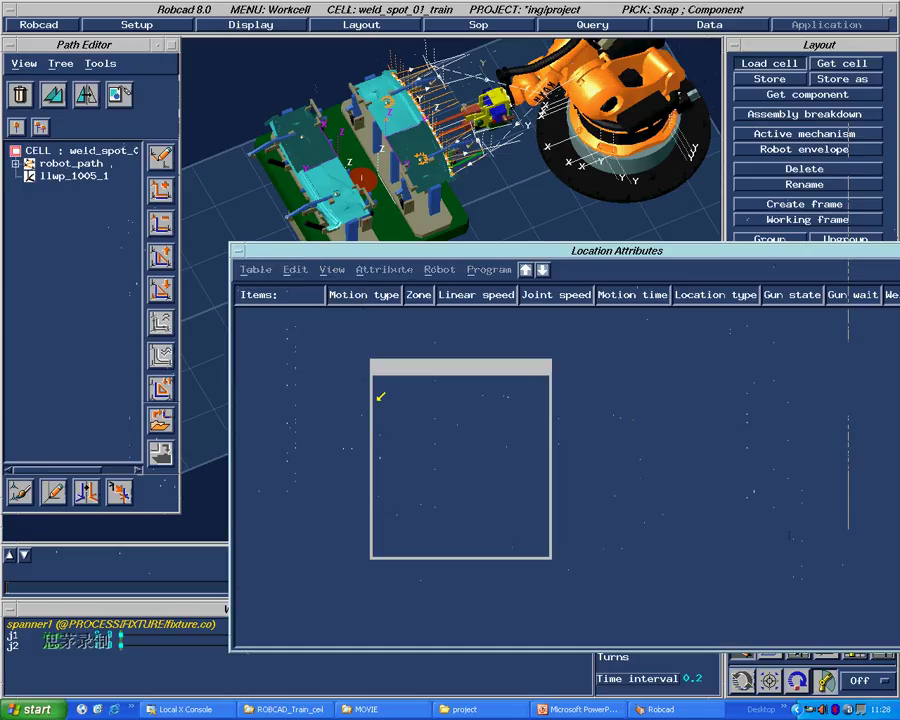
{"action": "left_click", "coordinate": [486, 80]}
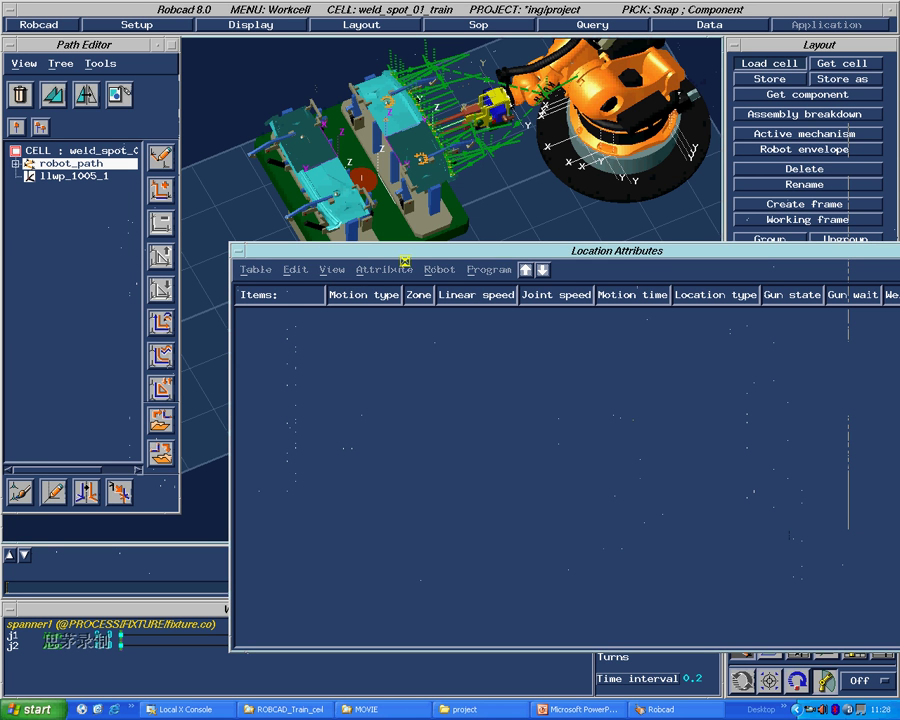
{"action": "left_click_drag", "start_coordinate": [424, 251], "coordinate": [241, 175]}
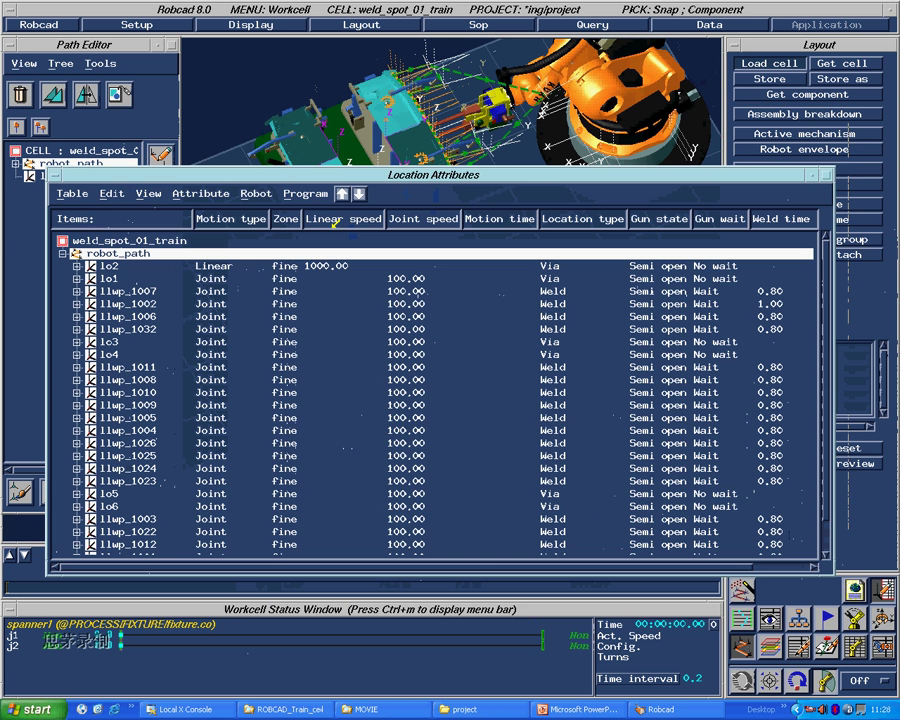
Step: Review the available and displayed attributes for customizing columns without changing them, and look over the program and robot assignment options
{"action": "left_click", "coordinate": [210, 193]}
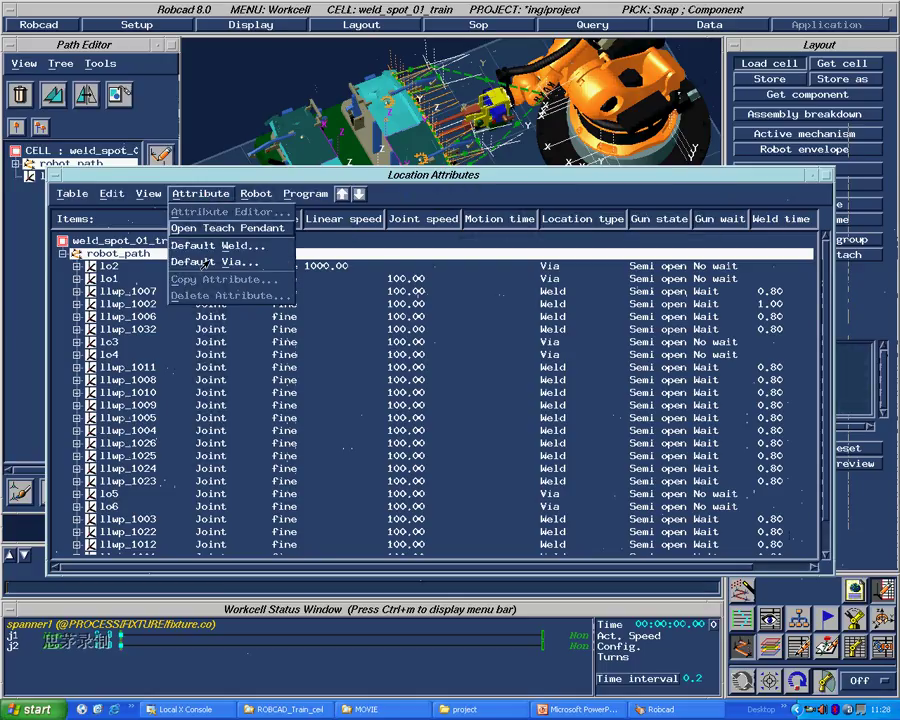
{"action": "left_click", "coordinate": [148, 195]}
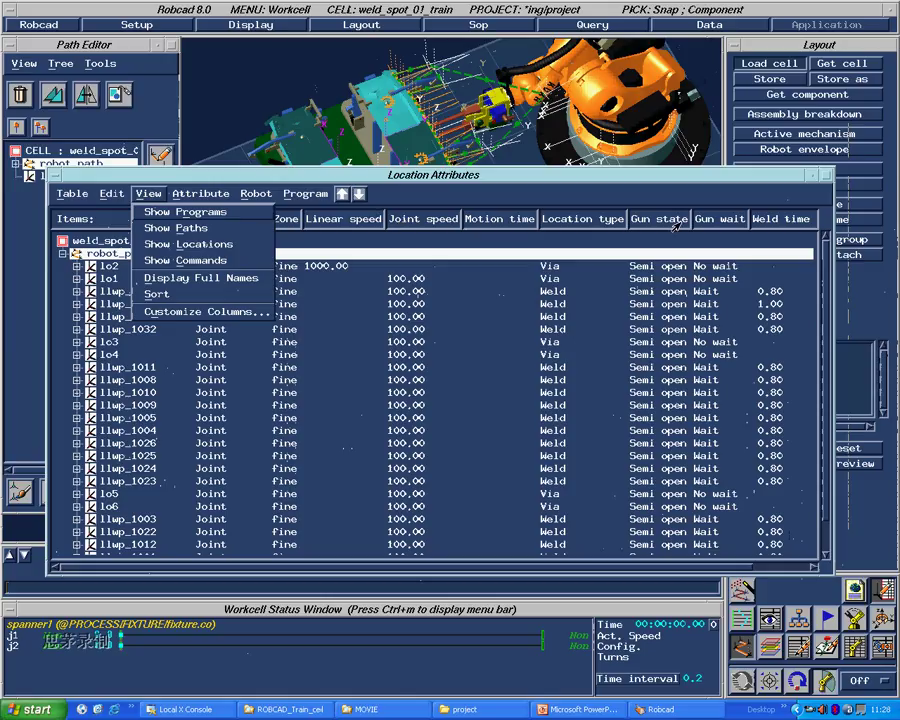
{"action": "left_click", "coordinate": [176, 312]}
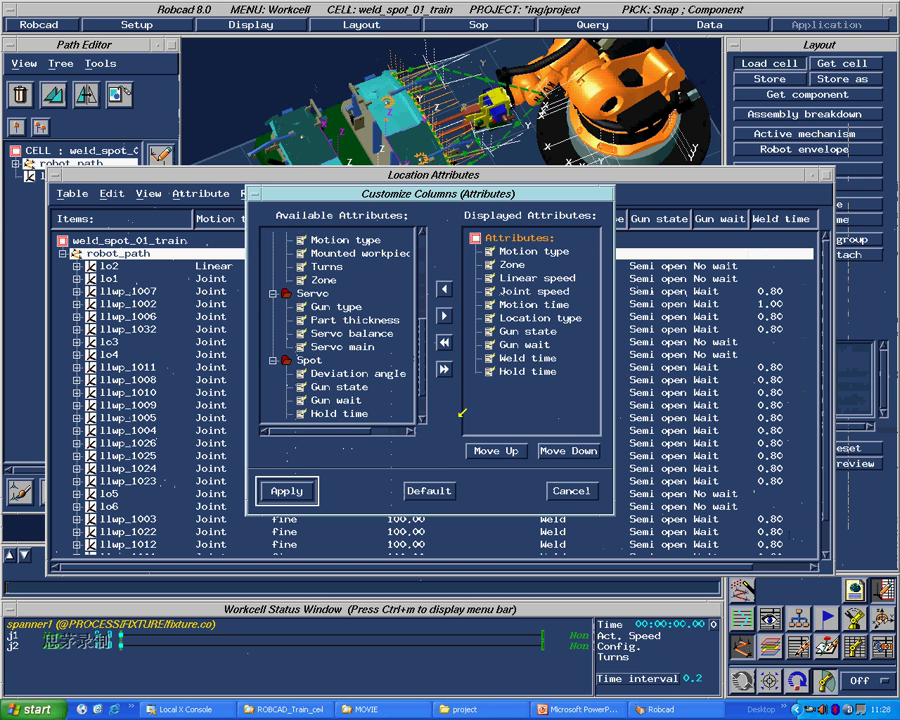
{"action": "left_click", "coordinate": [572, 490]}
{"action": "left_click", "coordinate": [303, 194]}
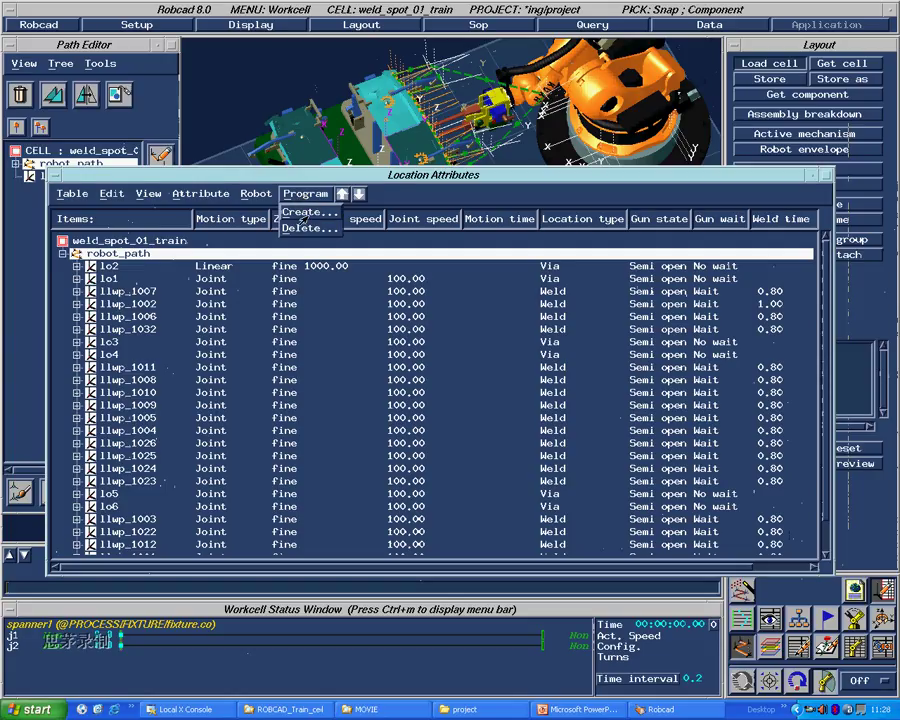
{"action": "left_click", "coordinate": [305, 193]}
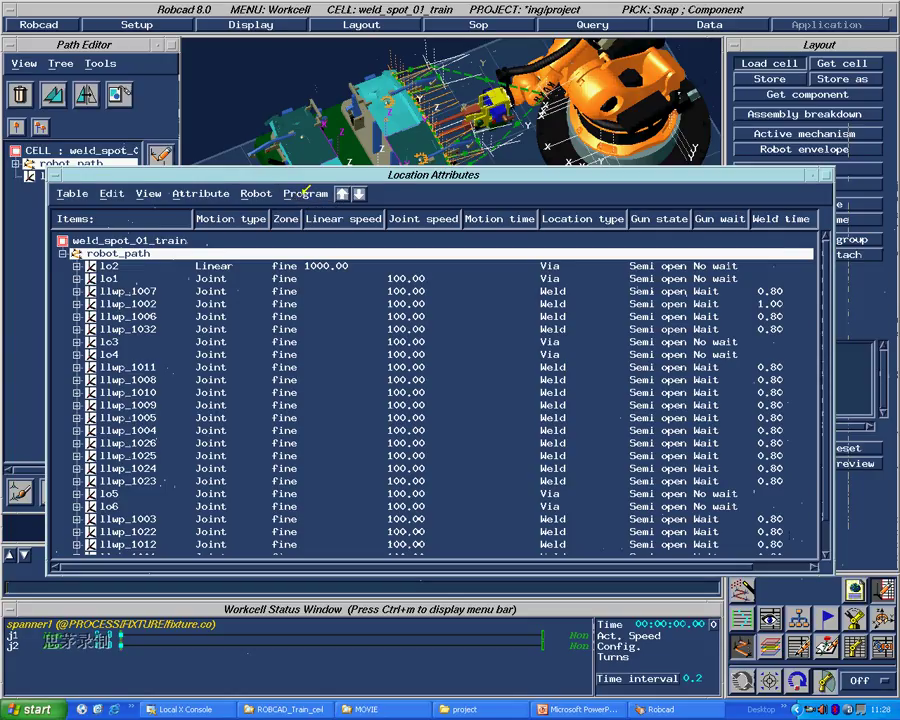
{"action": "left_click", "coordinate": [255, 195]}
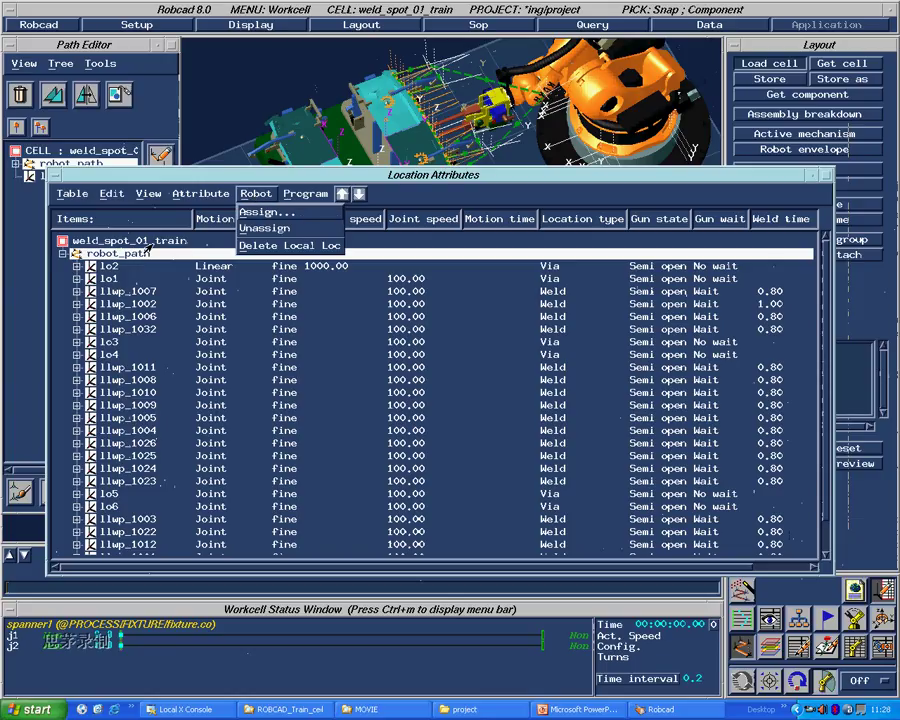
Step: Clear the Location Attributes table and reload it with robot_path picked from the Path Editor tree
{"action": "left_click", "coordinate": [69, 194]}
{"action": "left_click", "coordinate": [88, 278]}
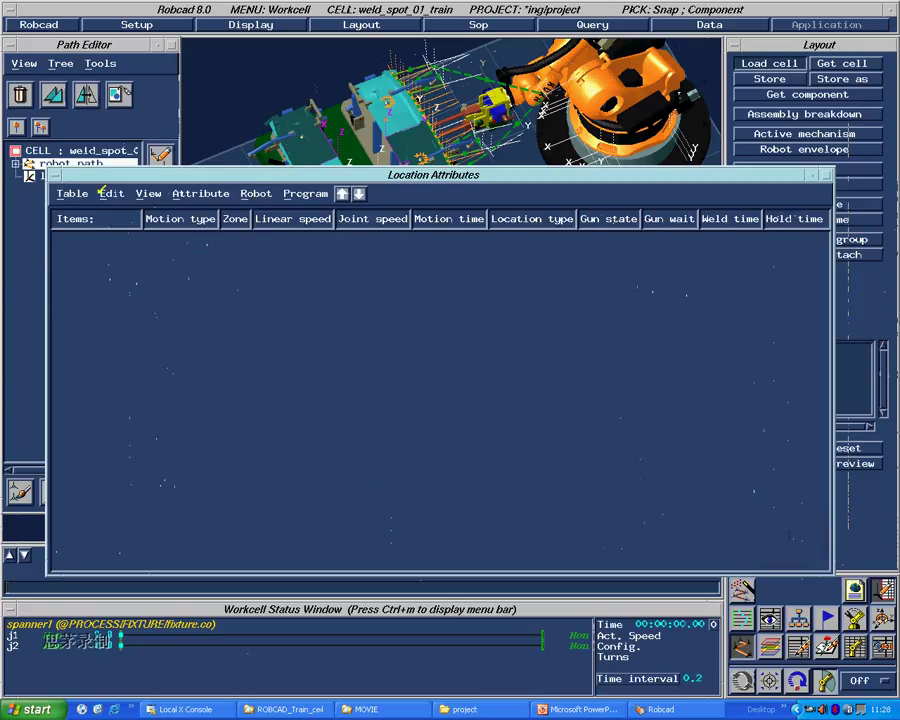
{"action": "left_click", "coordinate": [72, 193]}
{"action": "left_click", "coordinate": [102, 228]}
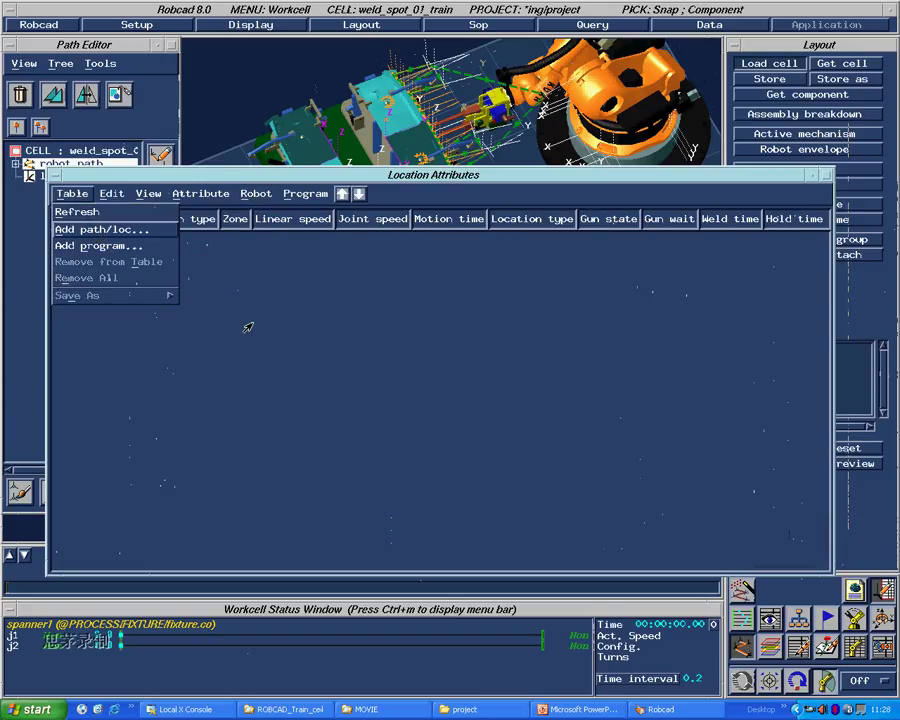
{"action": "left_click", "coordinate": [70, 162]}
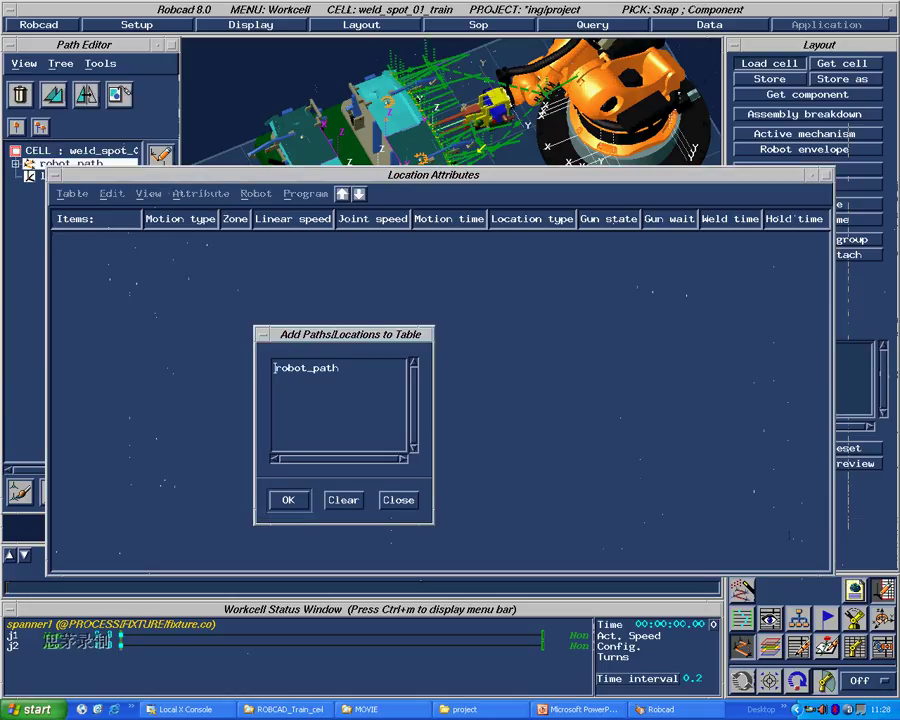
{"action": "left_click", "coordinate": [288, 500]}
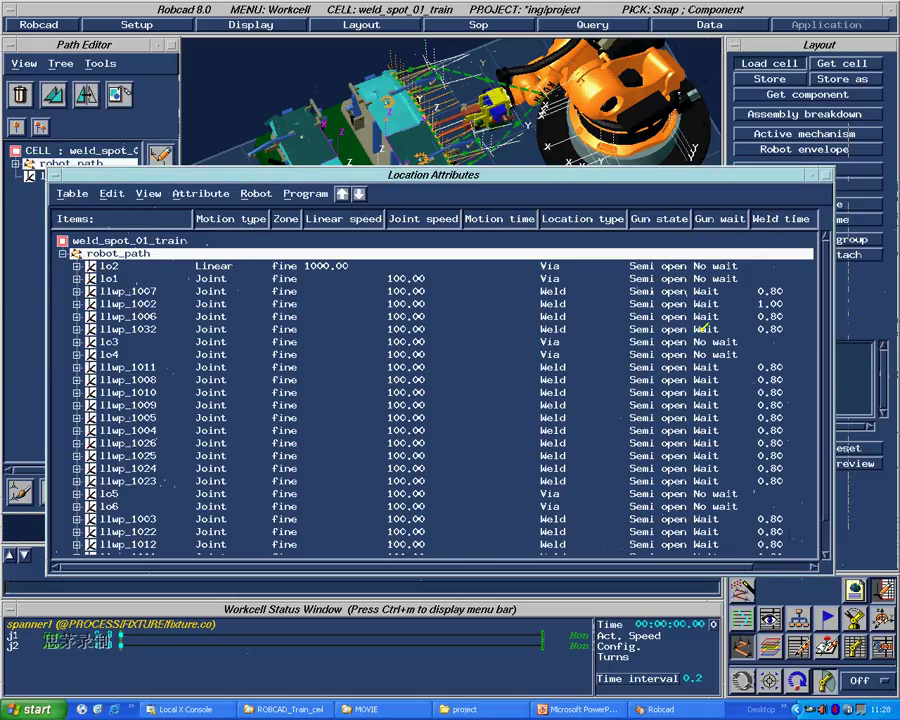
Step: Set the weld cycle time of llwp_1002 to 0.8 in its spot attributes, apply it and close the editor
{"action": "double_click", "coordinate": [775, 302]}
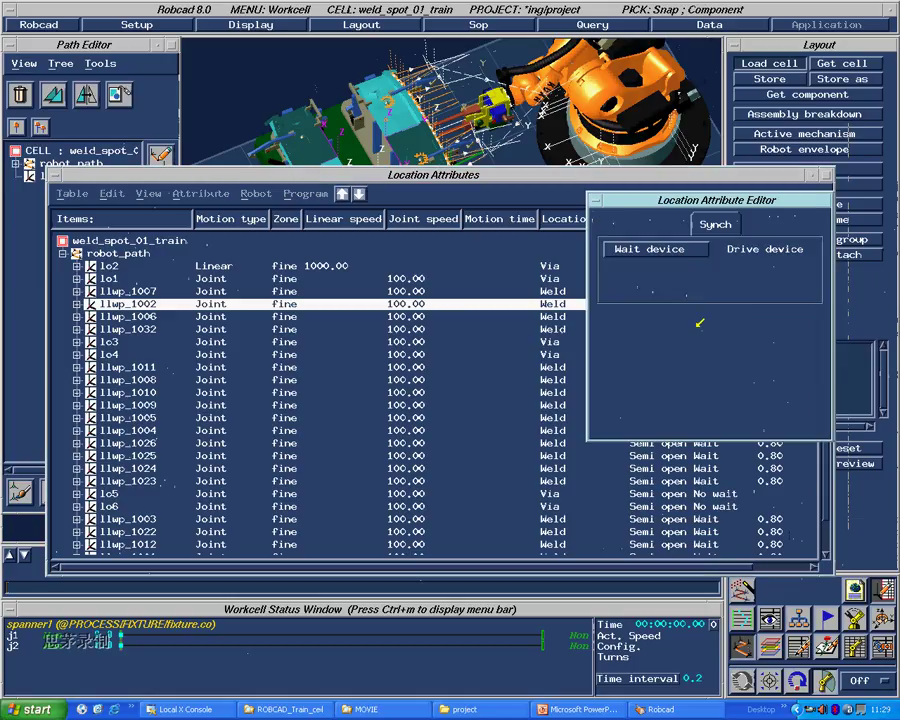
{"action": "left_click_drag", "start_coordinate": [712, 200], "coordinate": [566, 270]}
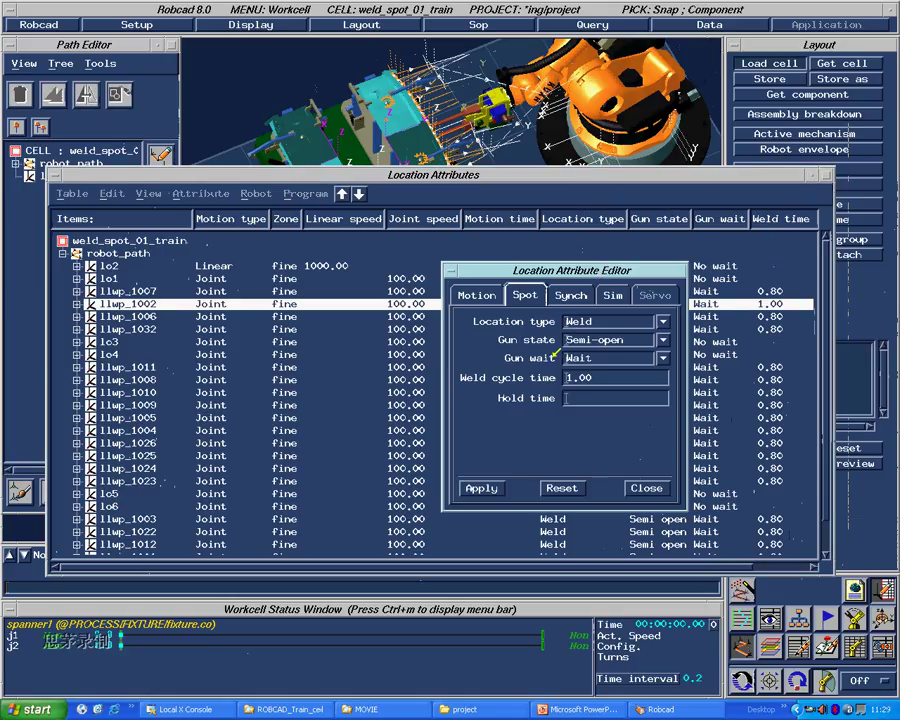
{"action": "left_click_drag", "start_coordinate": [594, 376], "coordinate": [550, 374]}
{"action": "type", "text": "0.8"}
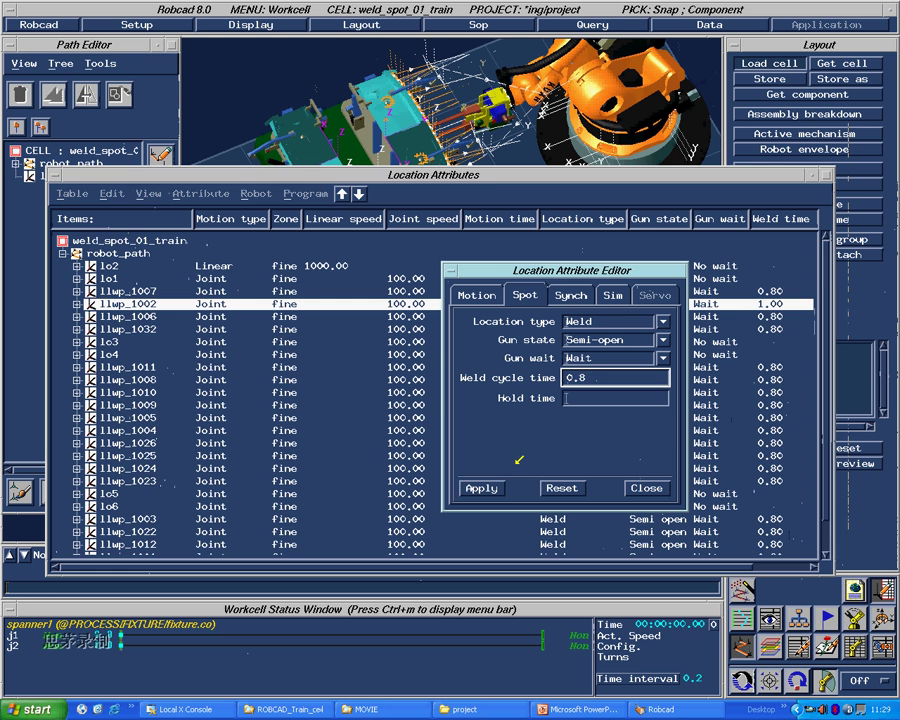
{"action": "left_click", "coordinate": [494, 488]}
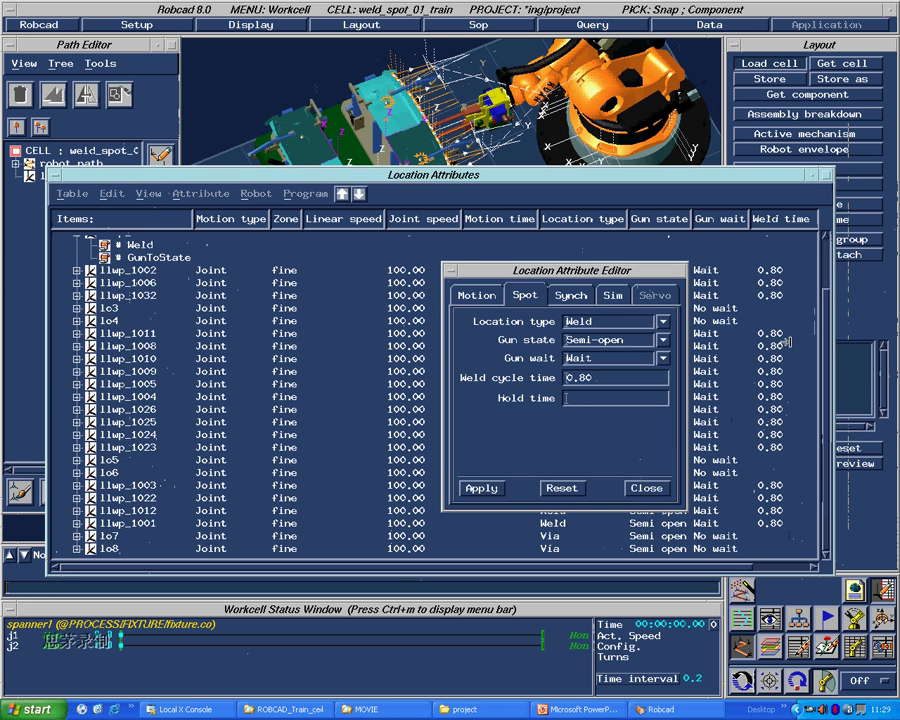
{"action": "left_click", "coordinate": [823, 332]}
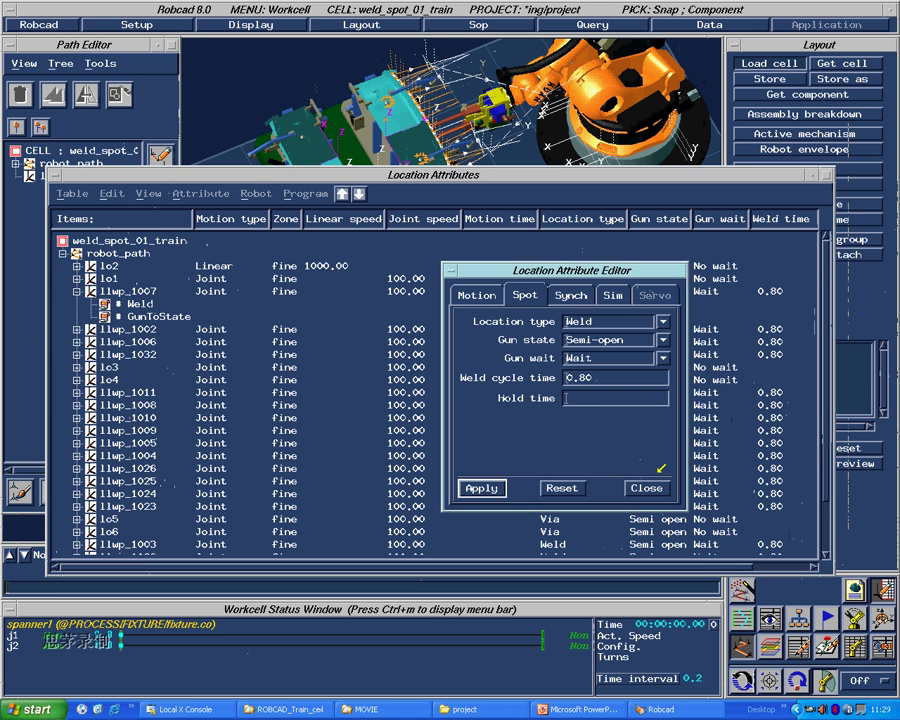
{"action": "left_click", "coordinate": [646, 488]}
{"action": "left_click", "coordinate": [321, 370]}
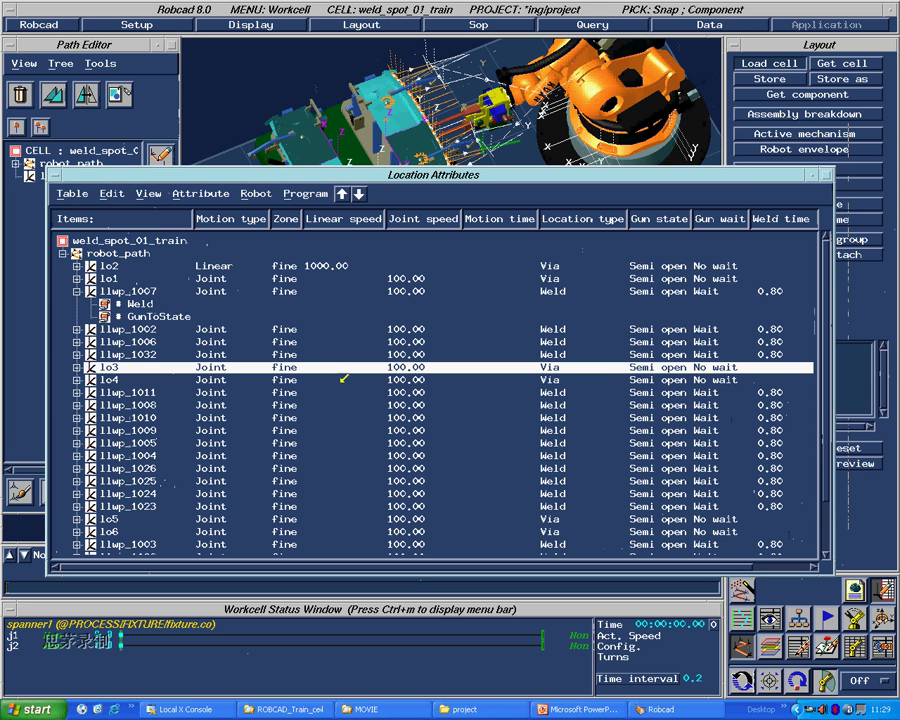
{"action": "left_click", "coordinate": [322, 396]}
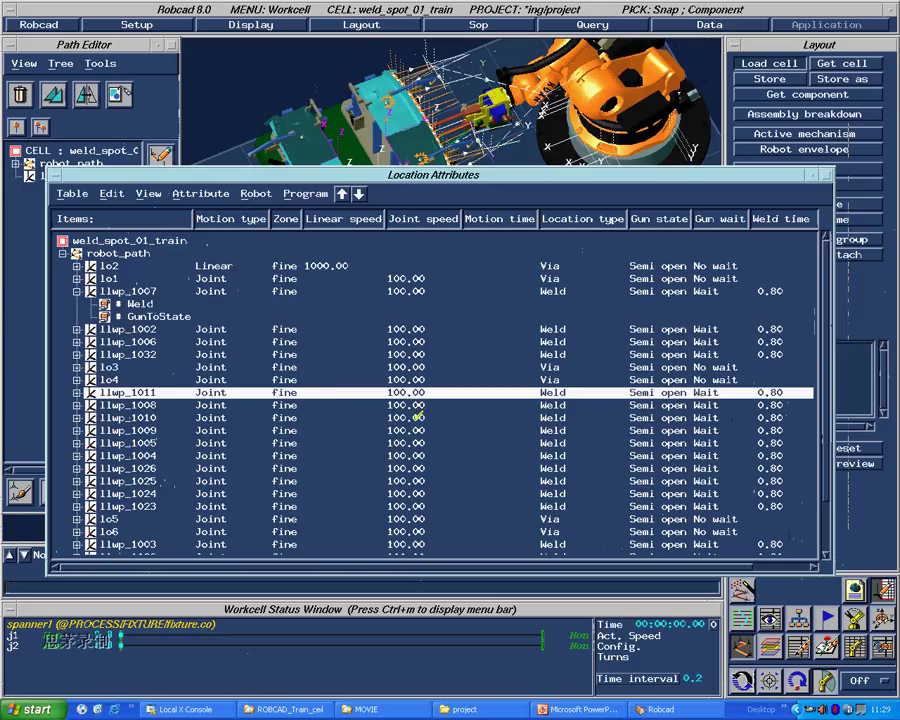
{"action": "left_click", "coordinate": [417, 416]}
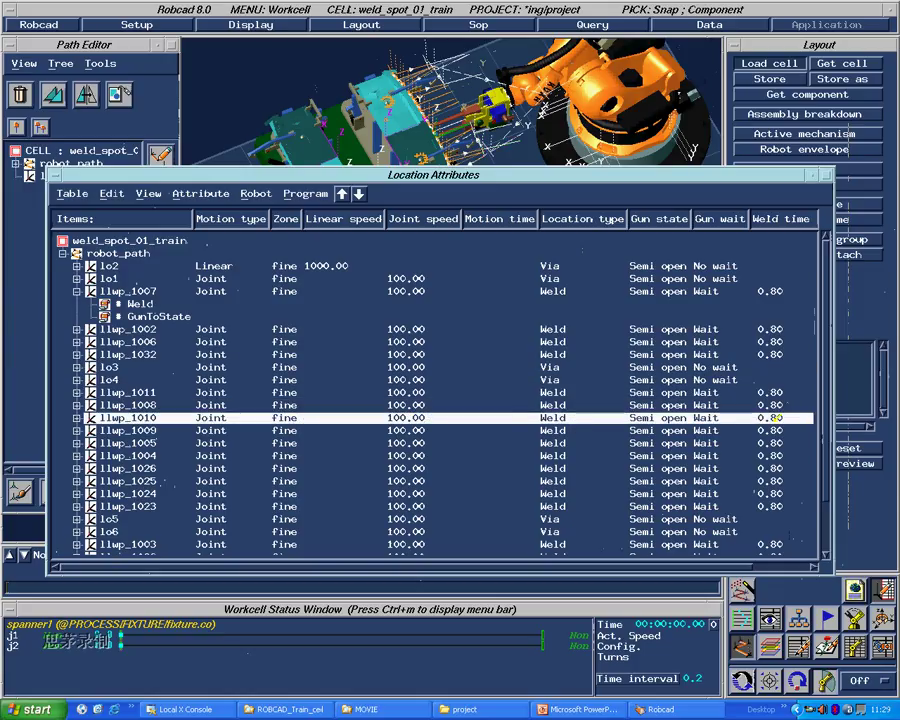
{"action": "left_click_drag", "start_coordinate": [826, 411], "coordinate": [820, 338]}
{"action": "left_click", "coordinate": [746, 430]}
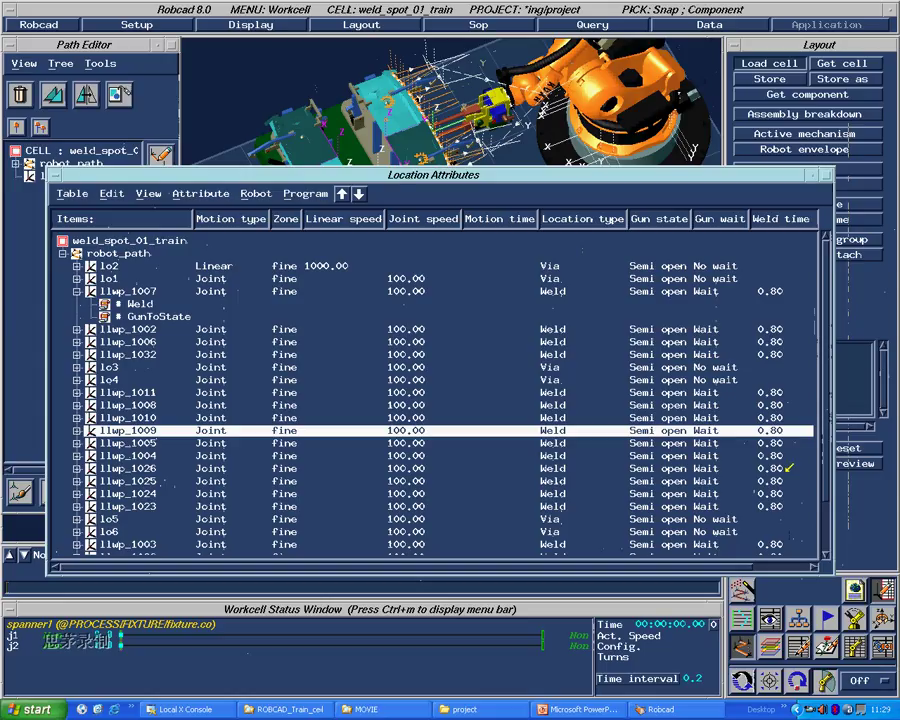
Step: Look through the location rows, remove all entries from the Location Attributes table and close its window
{"action": "left_click", "coordinate": [772, 341]}
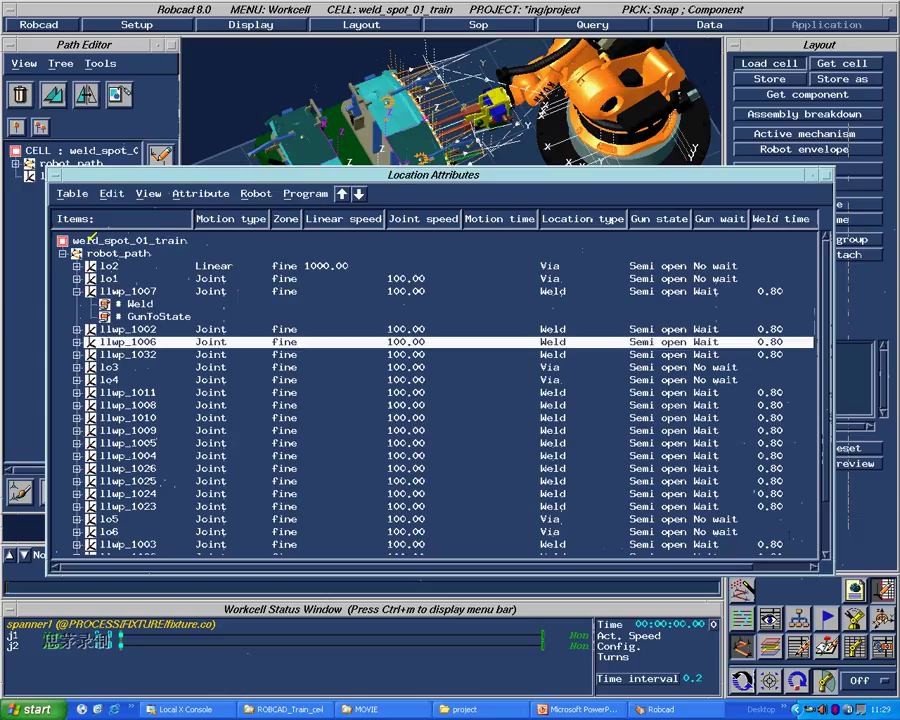
{"action": "scroll", "coordinate": [350, 366], "scroll_direction": "down", "scroll_amount": 3}
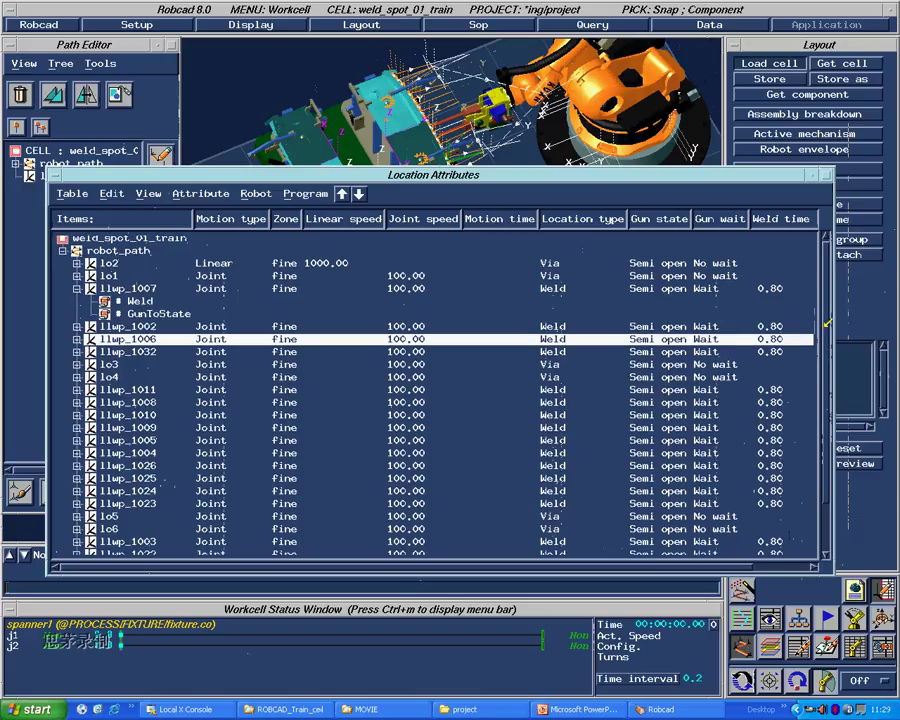
{"action": "left_click_drag", "start_coordinate": [350, 366], "coordinate": [350, 472]}
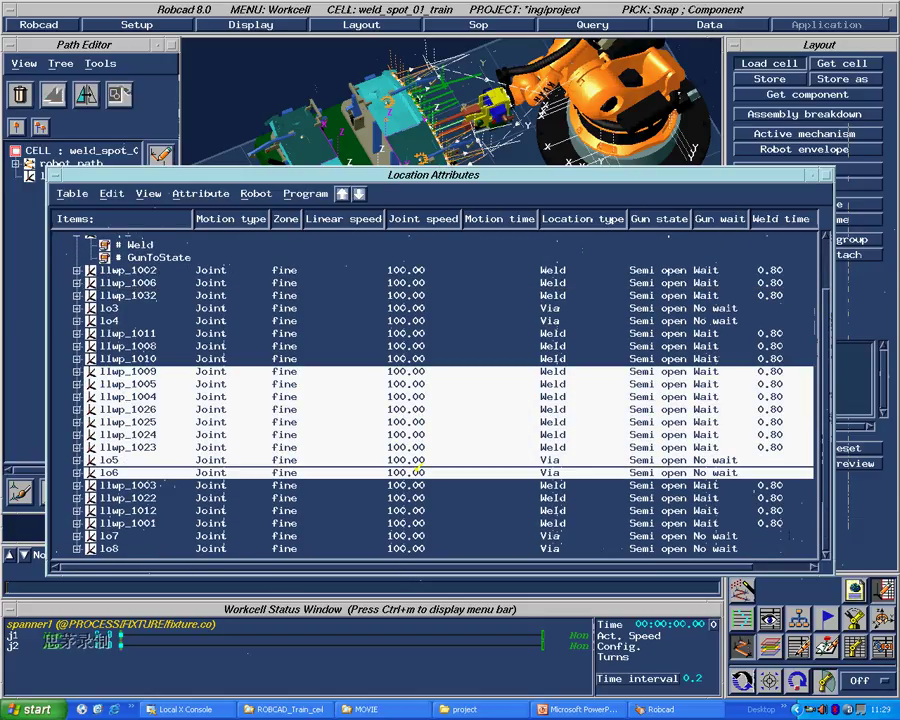
{"action": "left_click", "coordinate": [72, 193]}
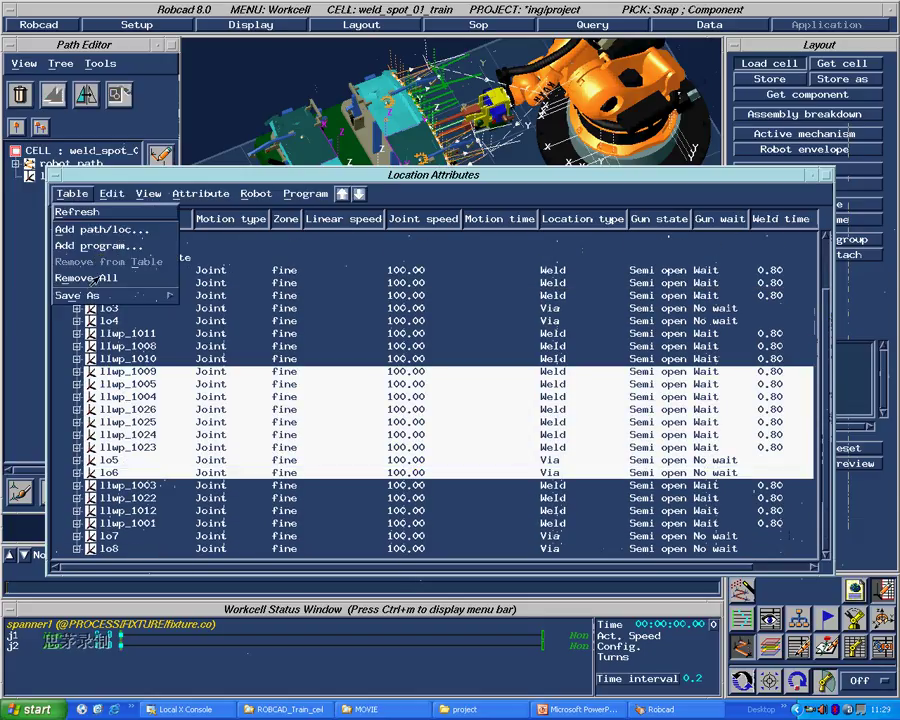
{"action": "left_click", "coordinate": [88, 277]}
{"action": "left_click", "coordinate": [54, 177]}
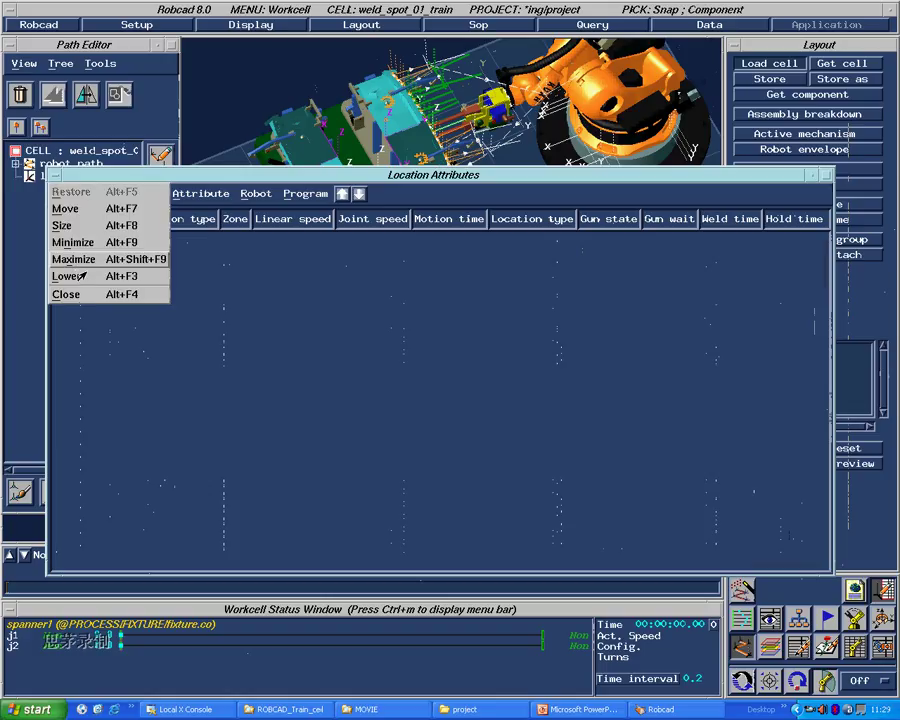
{"action": "left_click", "coordinate": [80, 292]}
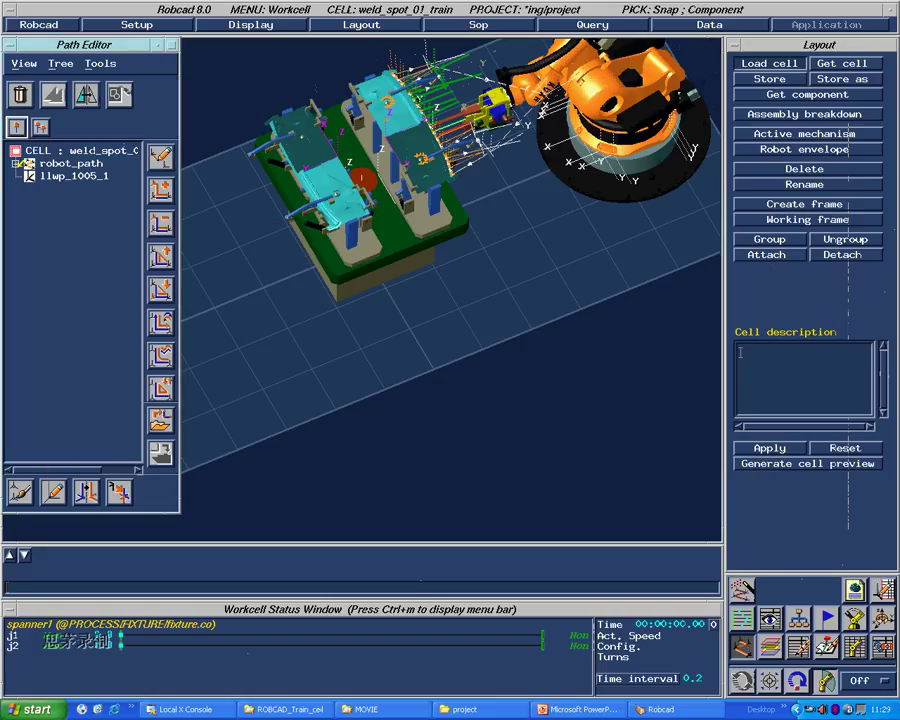
Step: Expand robot_path in the Path Editor and enlarge the editor window to fit its list of locations
{"action": "left_click", "coordinate": [16, 163]}
{"action": "left_click_drag", "start_coordinate": [135, 201], "coordinate": [135, 262]}
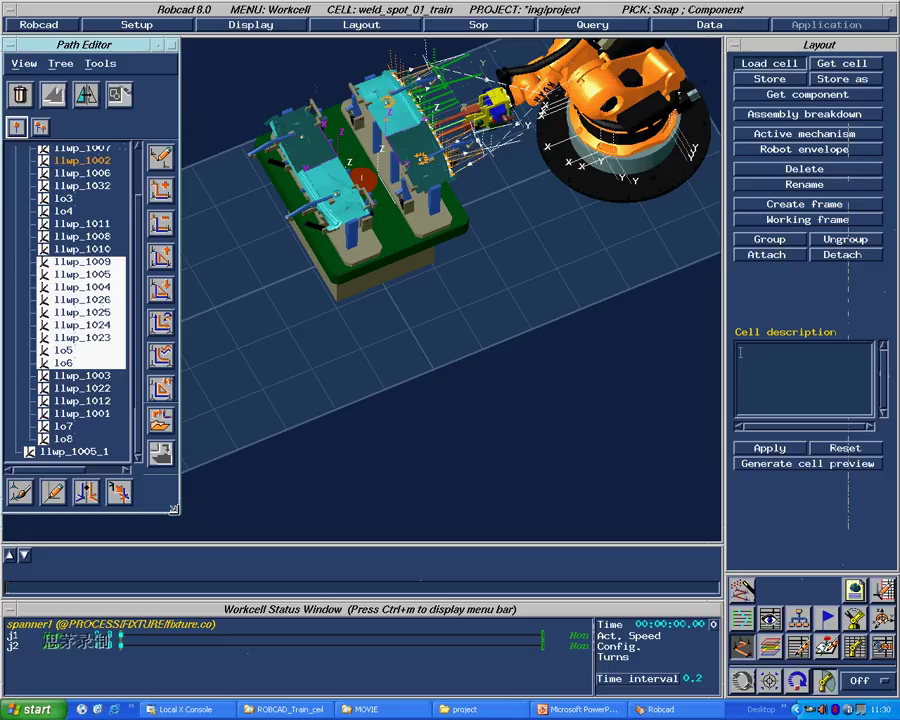
{"action": "left_click_drag", "start_coordinate": [175, 507], "coordinate": [262, 538]}
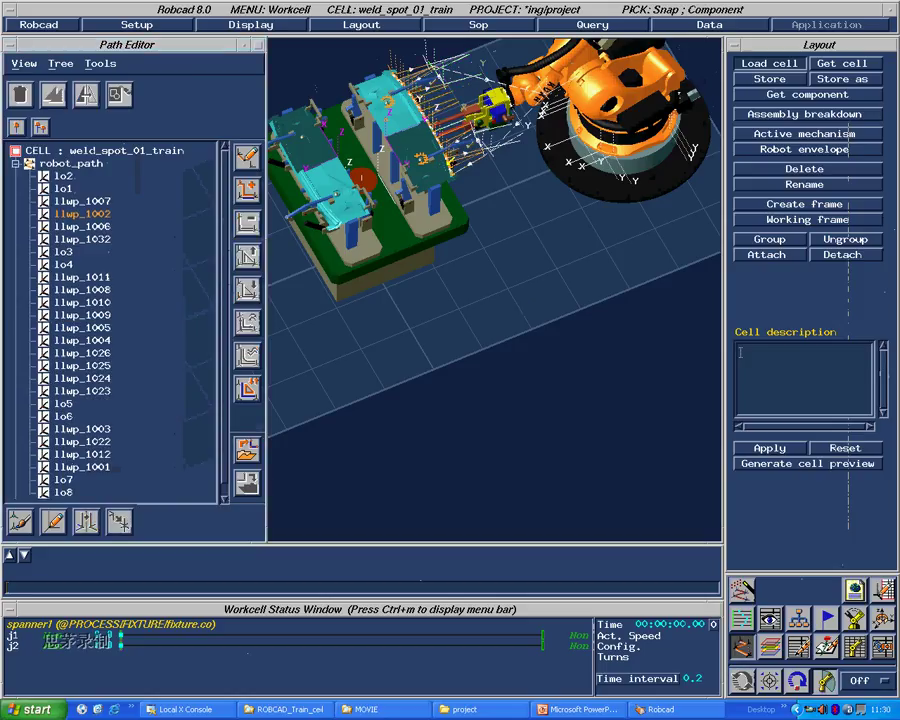
Step: Switch from Workcell to the Spot application and open Spot Simulation, acknowledging the update notice
{"action": "left_click", "coordinate": [34, 17]}
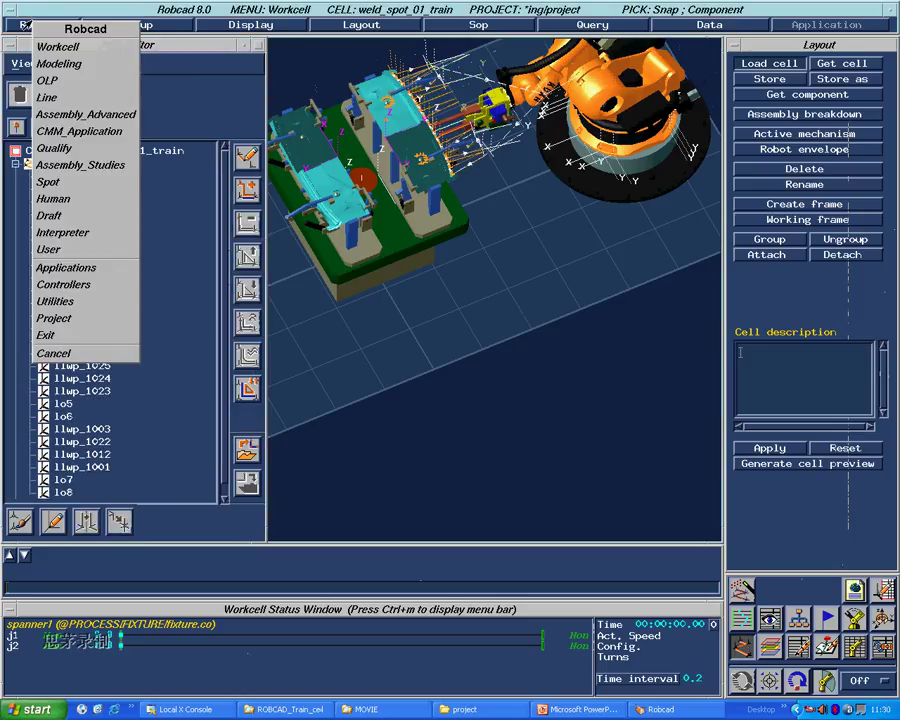
{"action": "left_click", "coordinate": [40, 128]}
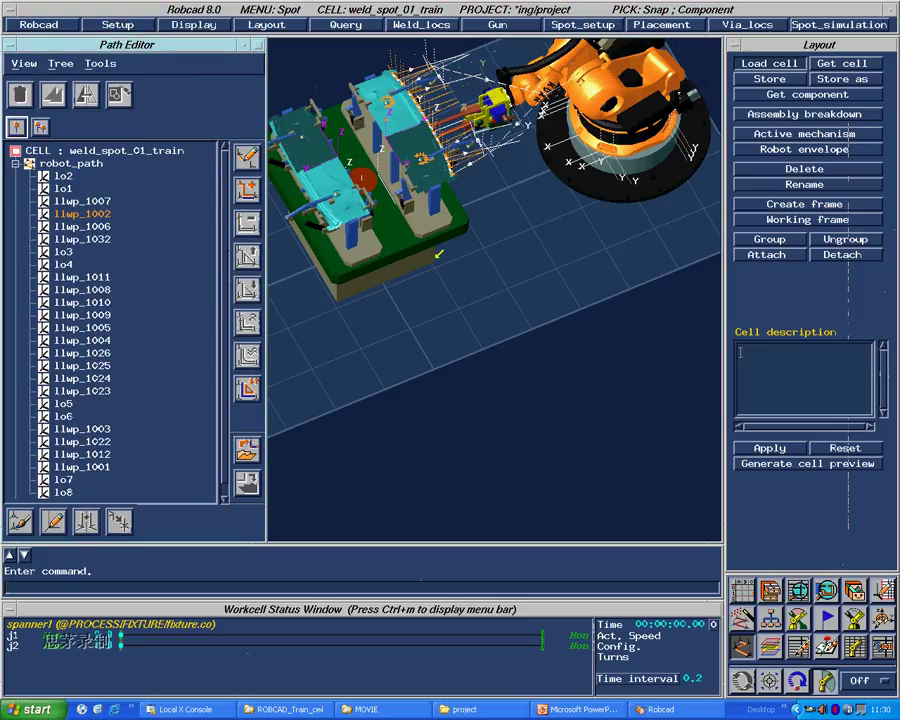
{"action": "left_click", "coordinate": [820, 21]}
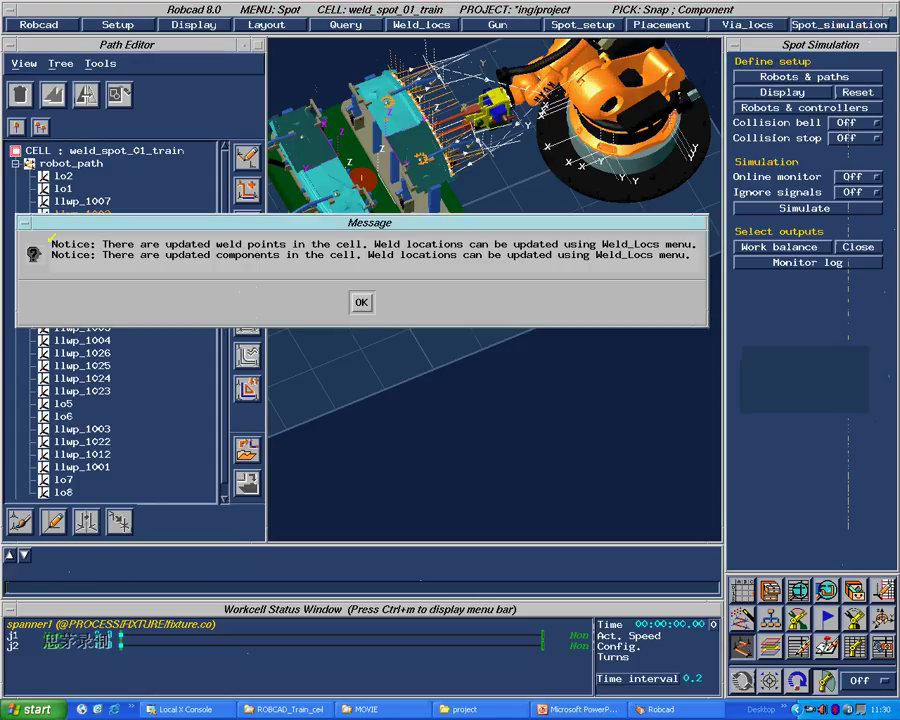
{"action": "left_click", "coordinate": [365, 309]}
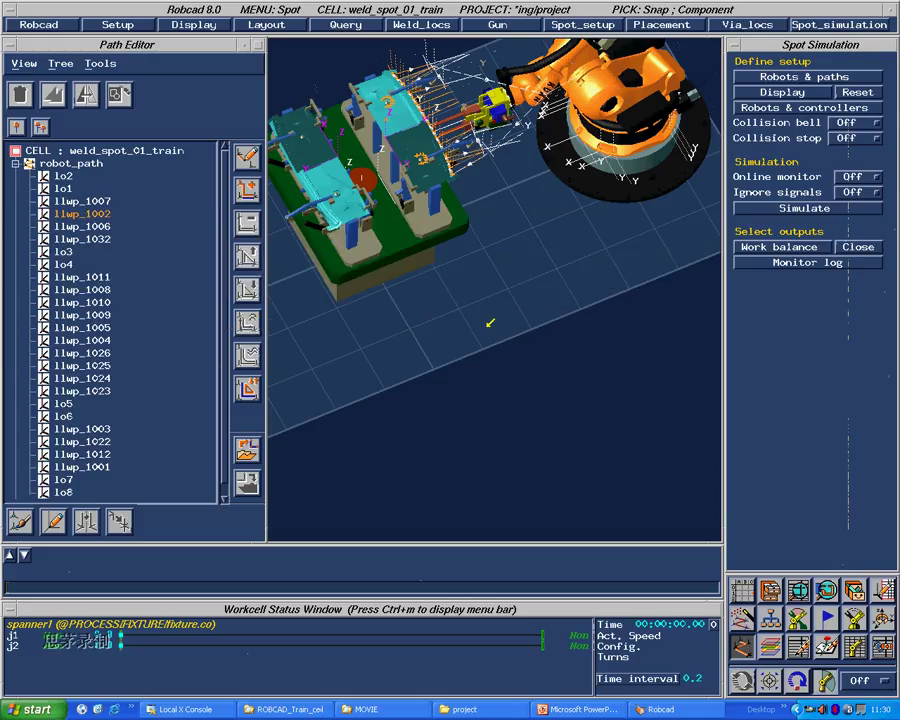
Step: Define robot kr210_2 with robot_path for the spot simulation and accept the assignment
{"action": "left_click", "coordinate": [807, 76]}
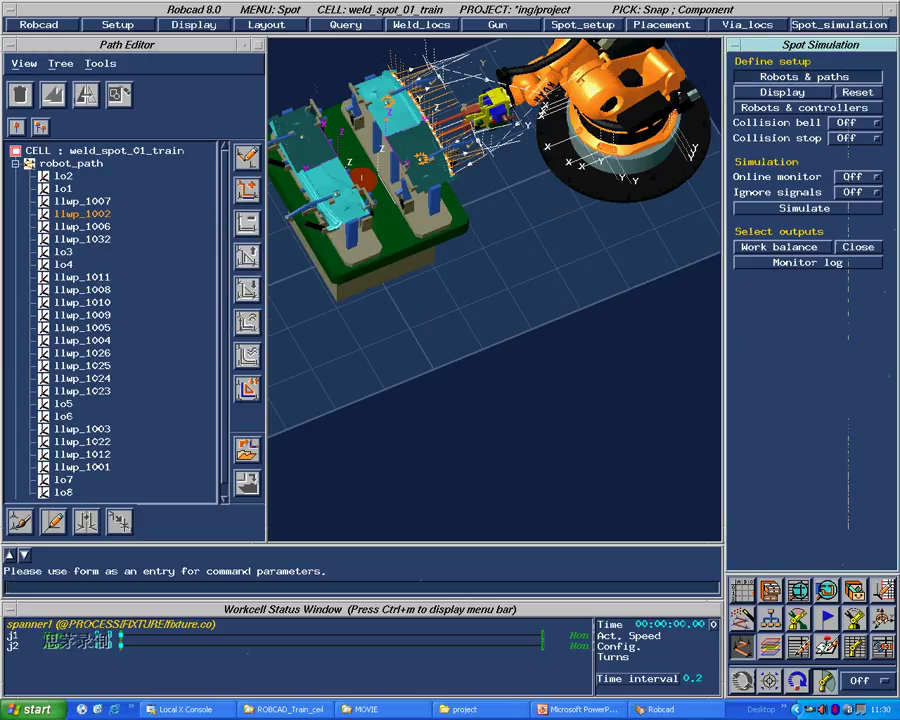
{"action": "middle_click_drag", "start_coordinate": [517, 253], "coordinate": [510, 326]}
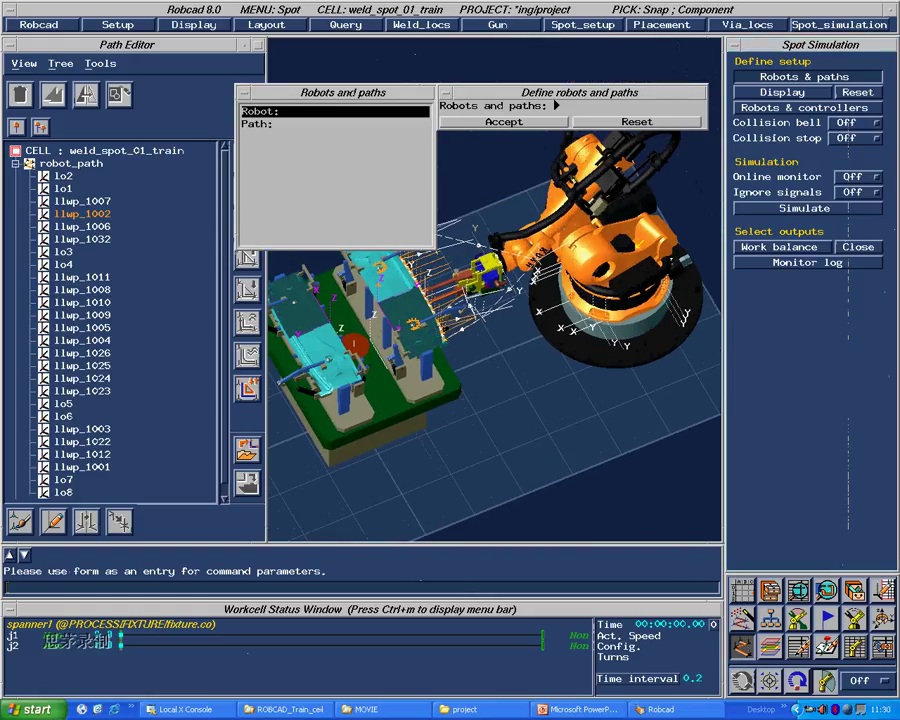
{"action": "left_click", "coordinate": [632, 243]}
{"action": "middle_click_drag", "start_coordinate": [505, 276], "coordinate": [551, 317]}
{"action": "left_click_drag", "start_coordinate": [369, 89], "coordinate": [343, 102]}
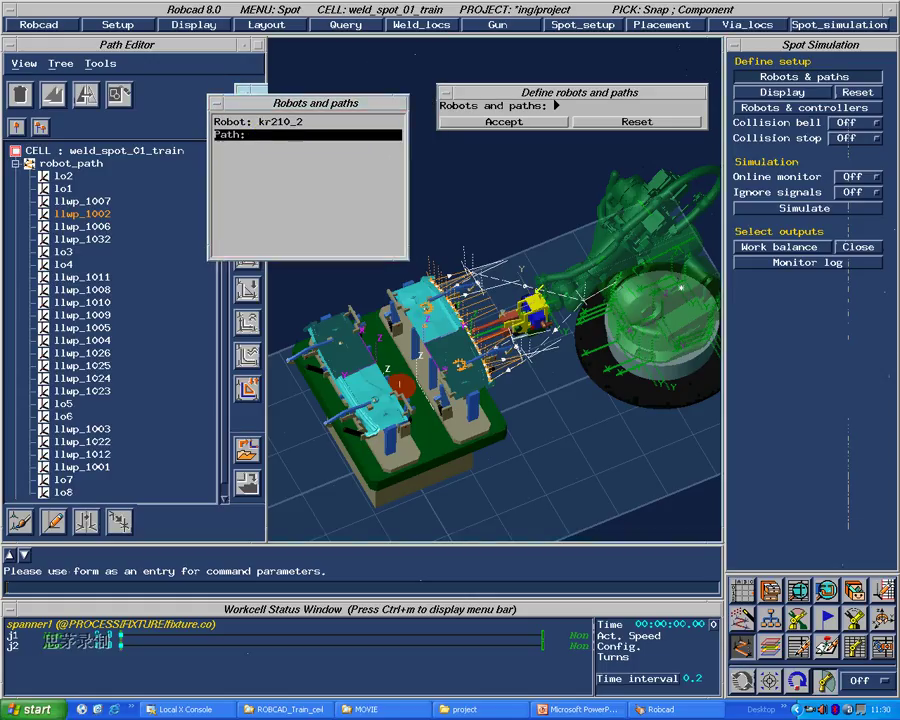
{"action": "left_click", "coordinate": [529, 287]}
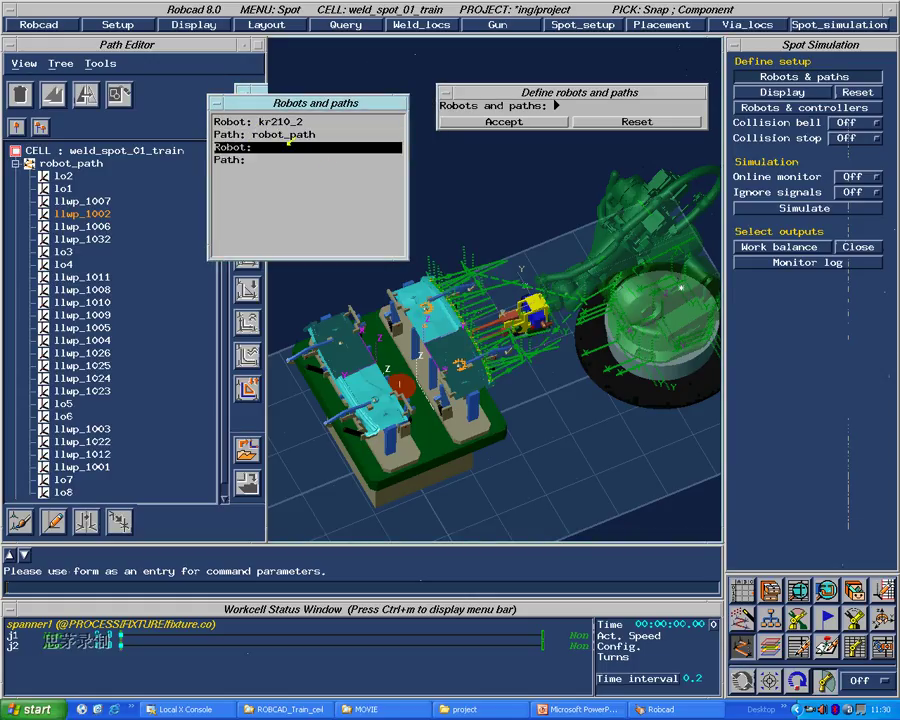
{"action": "left_click", "coordinate": [533, 120]}
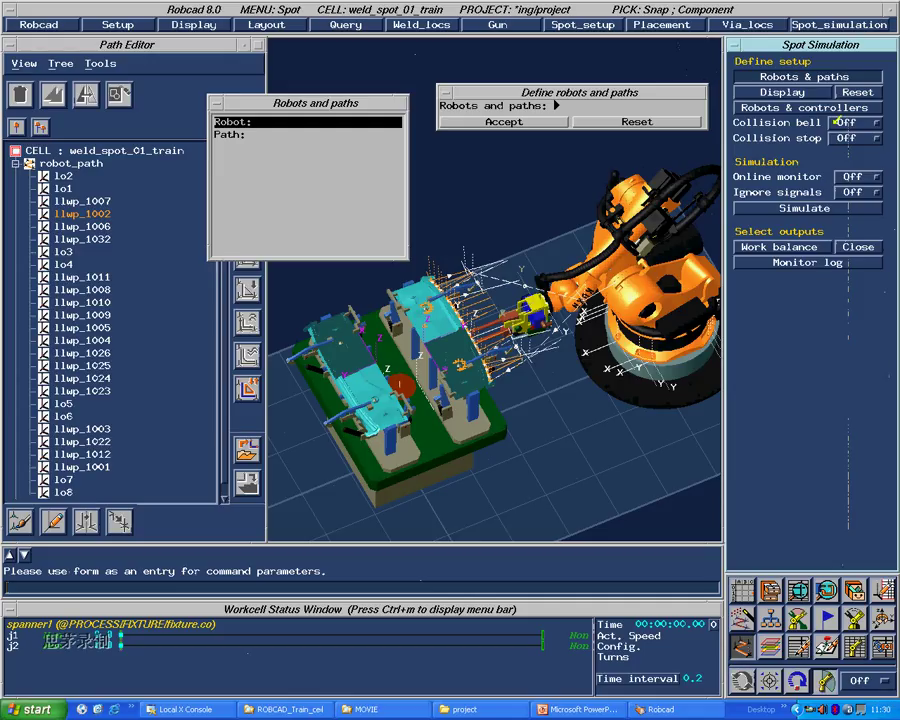
Step: Turn on the online monitor and simulate the welding path without specifying first or last locations
{"action": "left_click", "coordinate": [804, 207]}
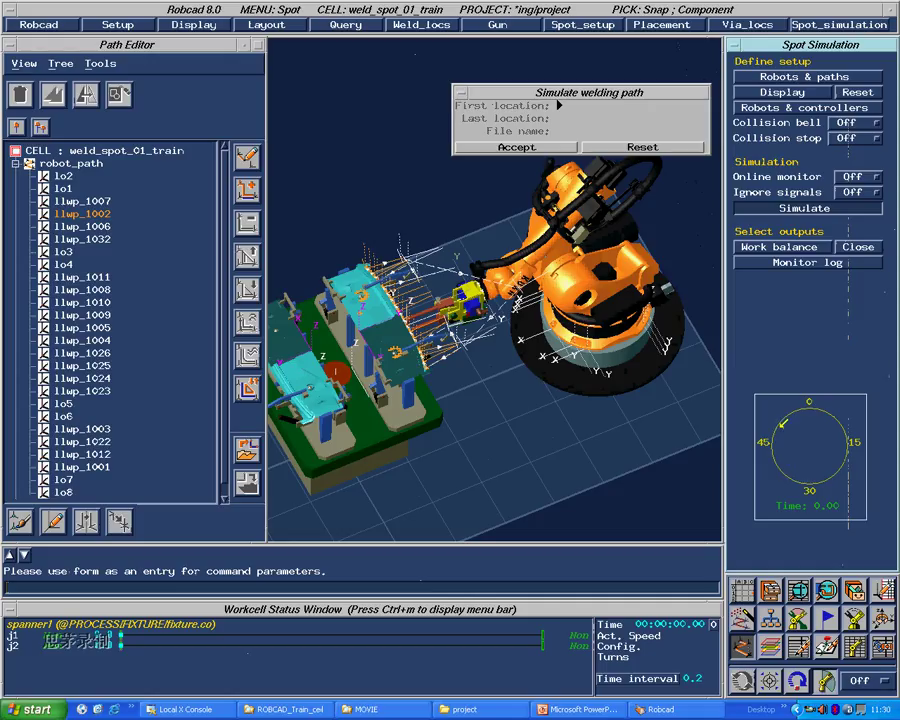
{"action": "left_click", "coordinate": [856, 176]}
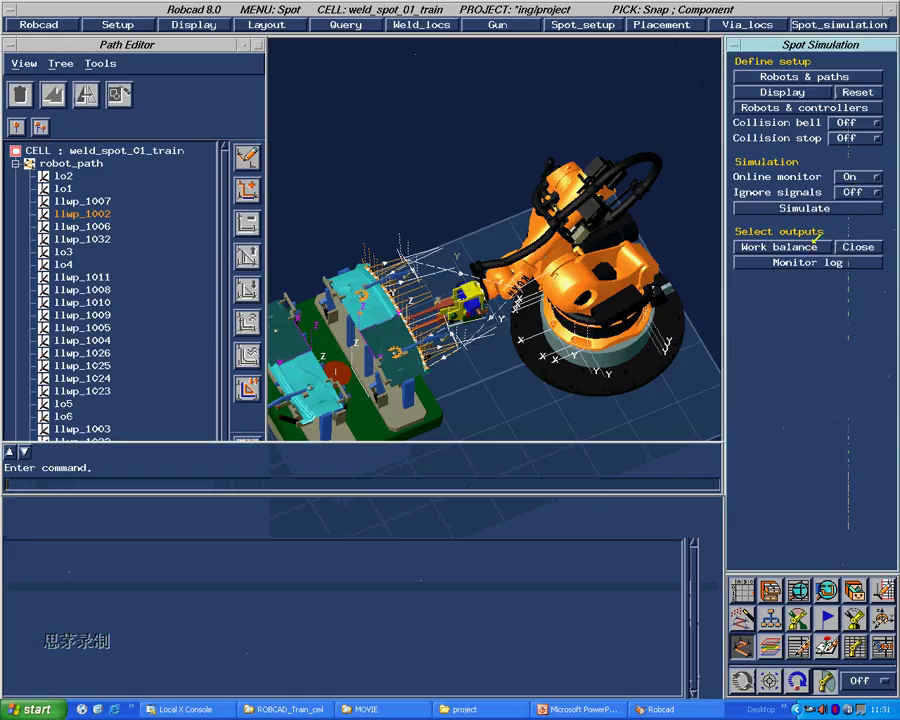
{"action": "middle_click_drag", "start_coordinate": [451, 373], "coordinate": [474, 311]}
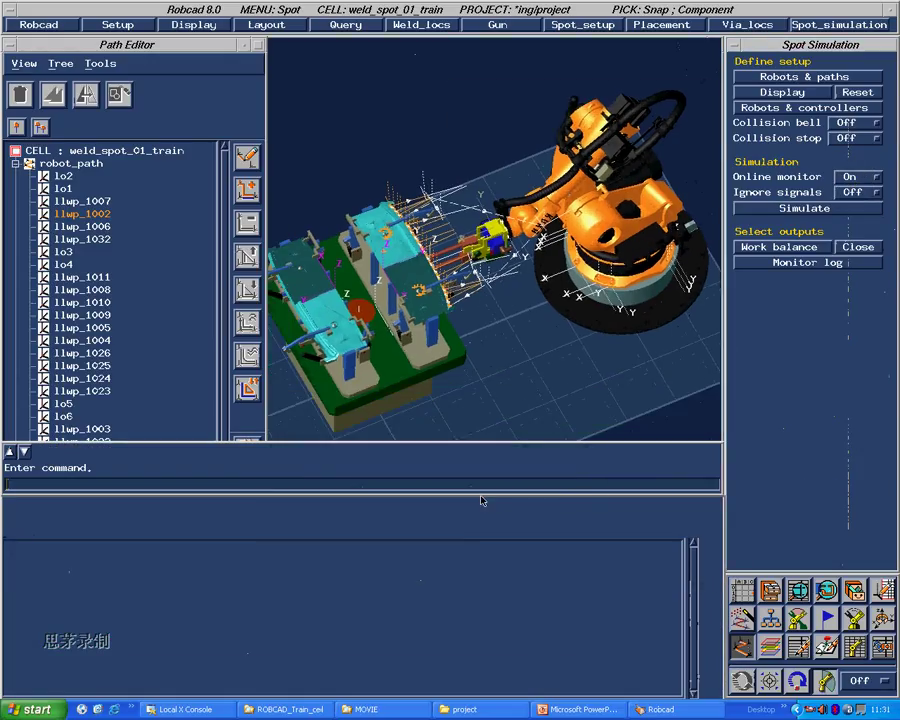
{"action": "left_click", "coordinate": [828, 208]}
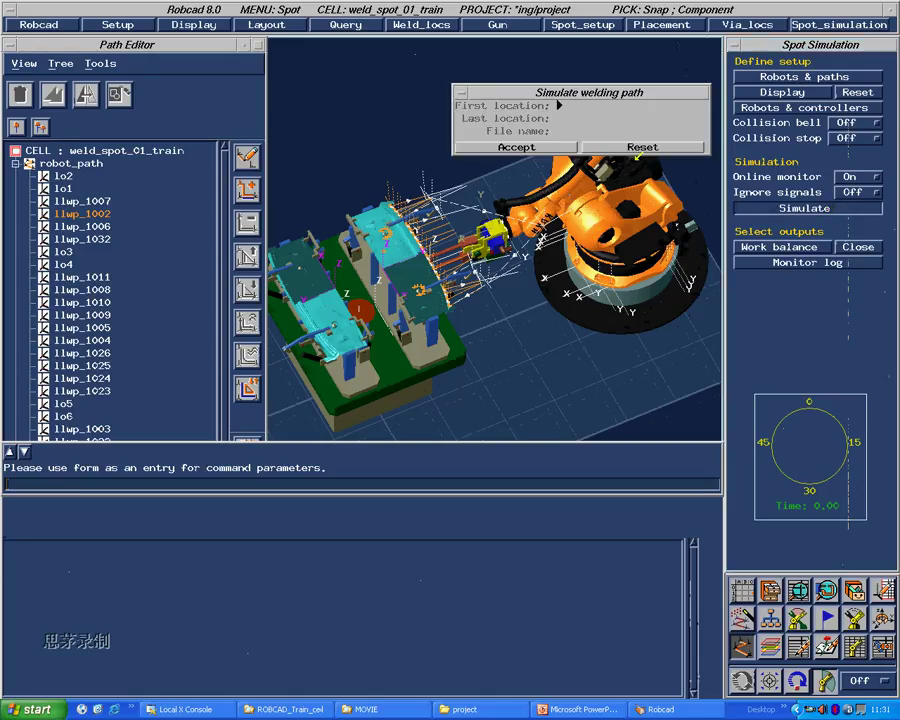
{"action": "left_click", "coordinate": [545, 140]}
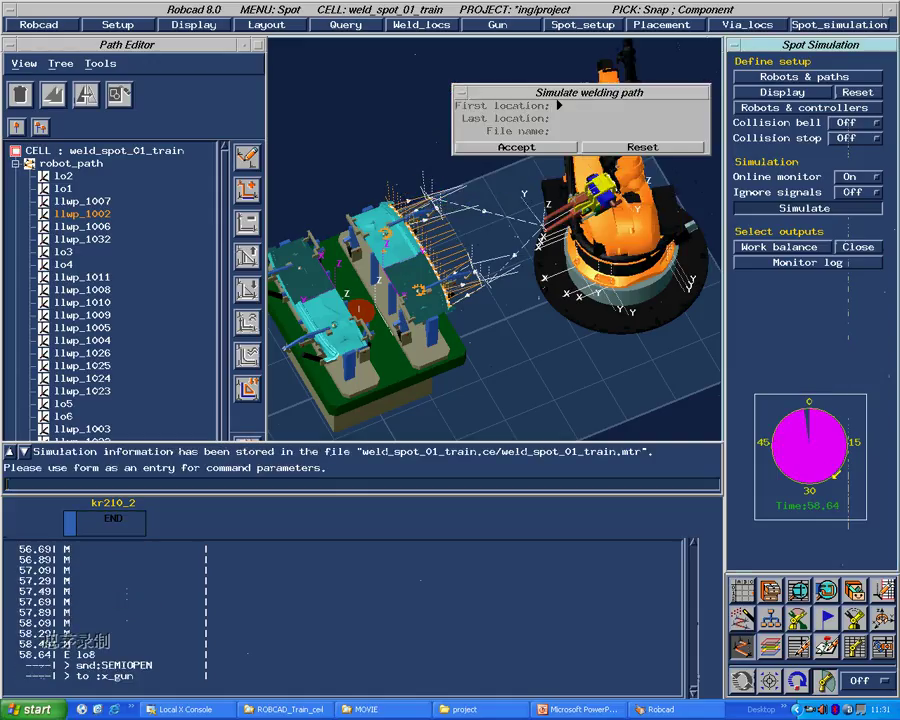
Step: Run the welding path simulation again through to its end with the robot and fixture in view
{"action": "middle_click_drag", "start_coordinate": [560, 273], "coordinate": [550, 298]}
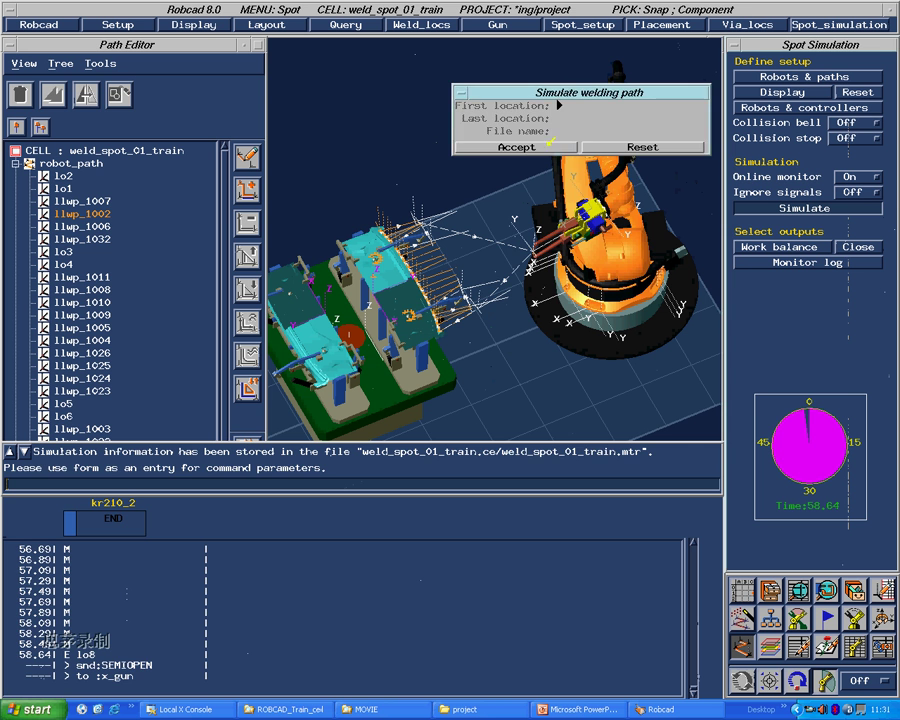
{"action": "left_click", "coordinate": [510, 147]}
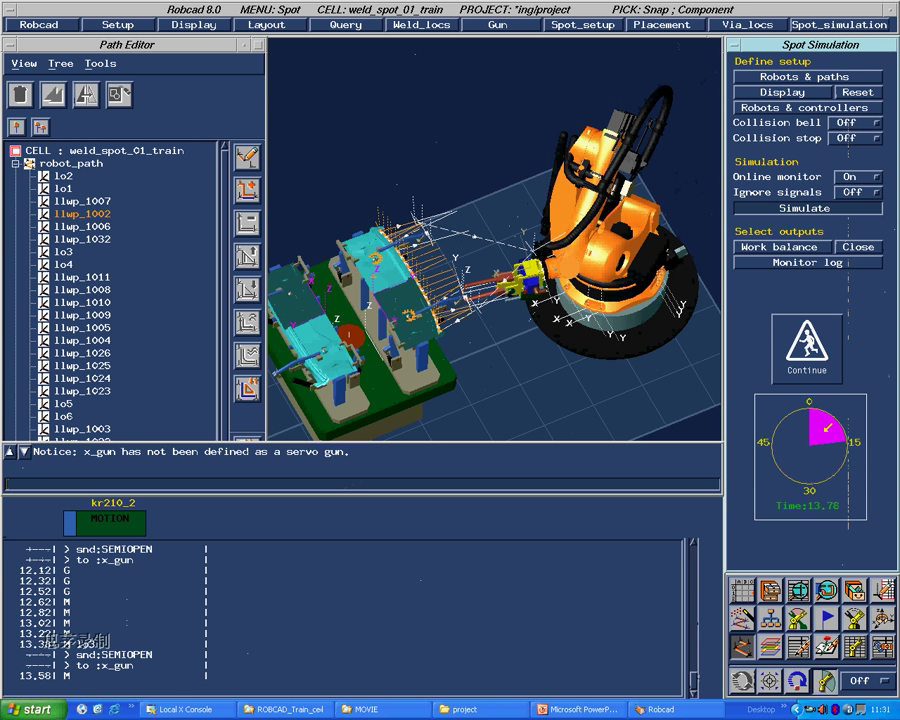
{"action": "left_click", "coordinate": [808, 352]}
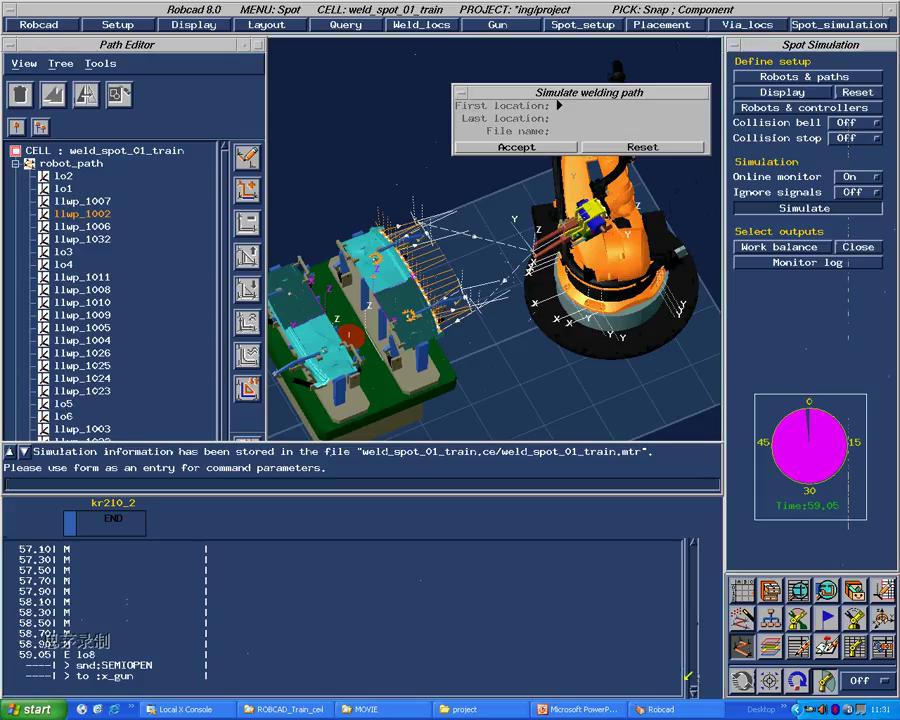
Step: Copy the complete simulation monitor log into a new Notepad document
{"action": "left_click_drag", "start_coordinate": [697, 685], "coordinate": [697, 540]}
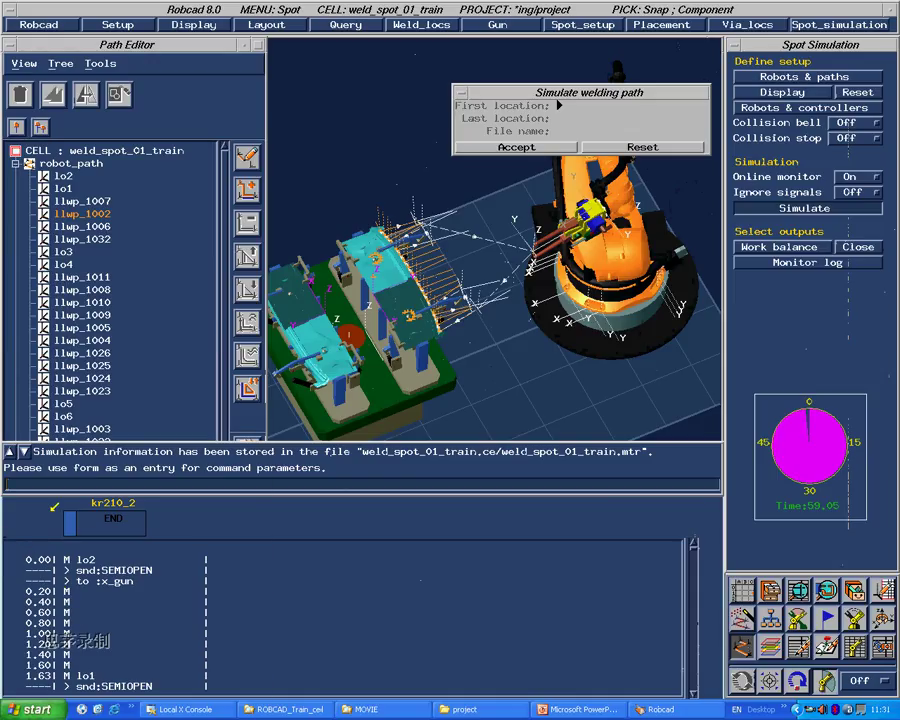
{"action": "left_click", "coordinate": [37, 710]}
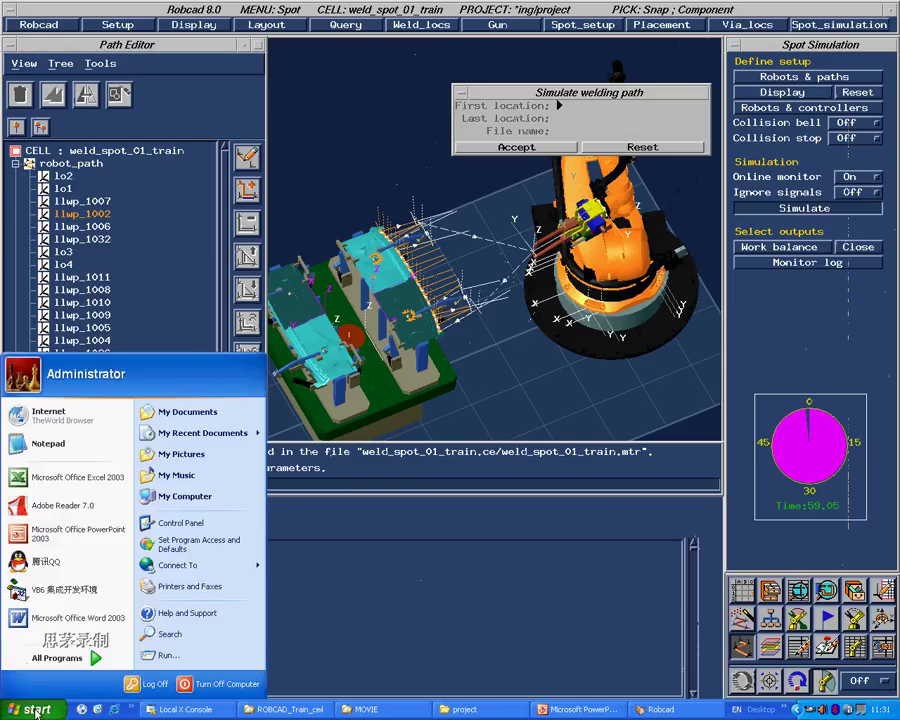
{"action": "left_click", "coordinate": [60, 440]}
{"action": "left_click_drag", "start_coordinate": [410, 330], "coordinate": [478, 208]}
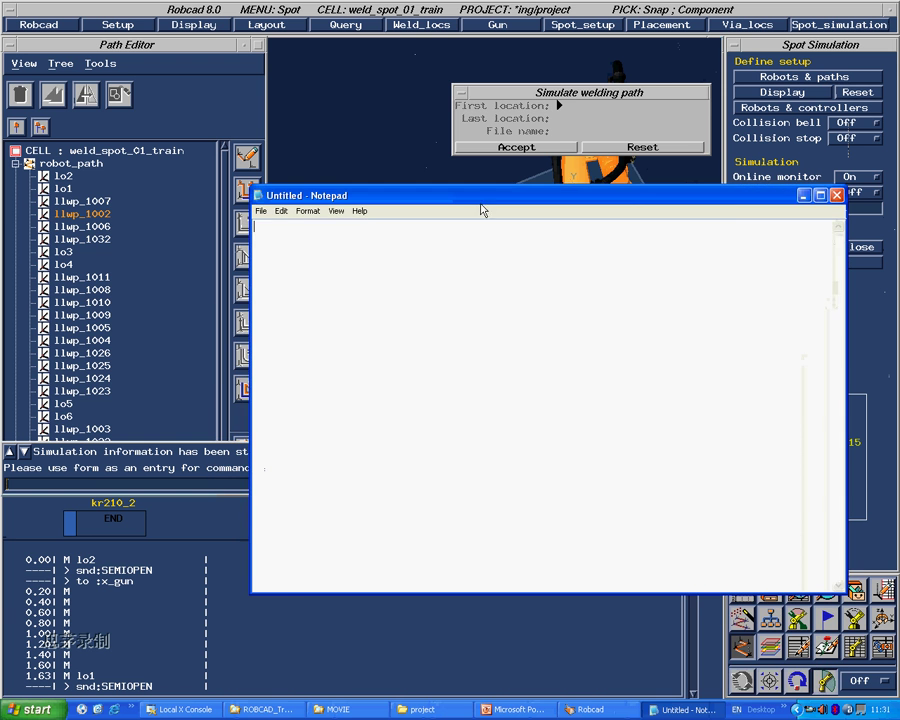
{"action": "left_click", "coordinate": [804, 195]}
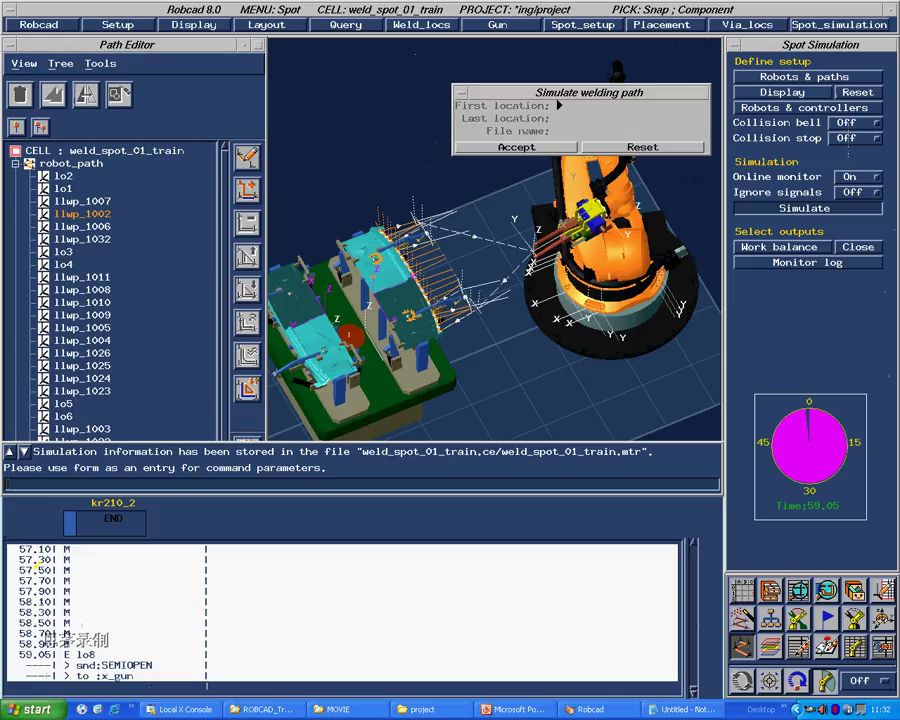
{"action": "left_click", "coordinate": [688, 709]}
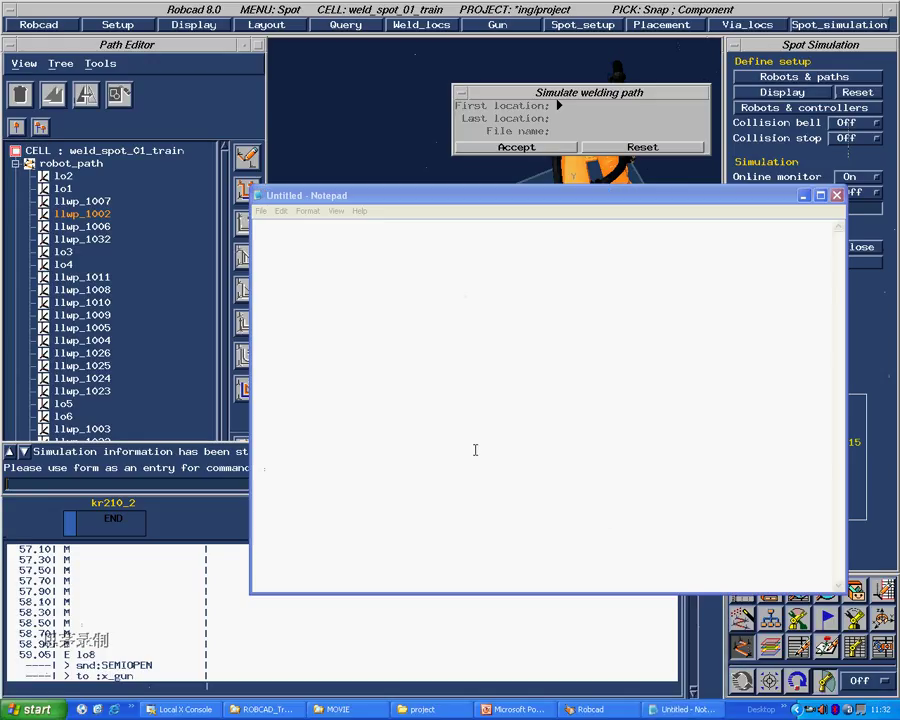
{"action": "right_click", "coordinate": [342, 257]}
{"action": "left_click", "coordinate": [377, 307]}
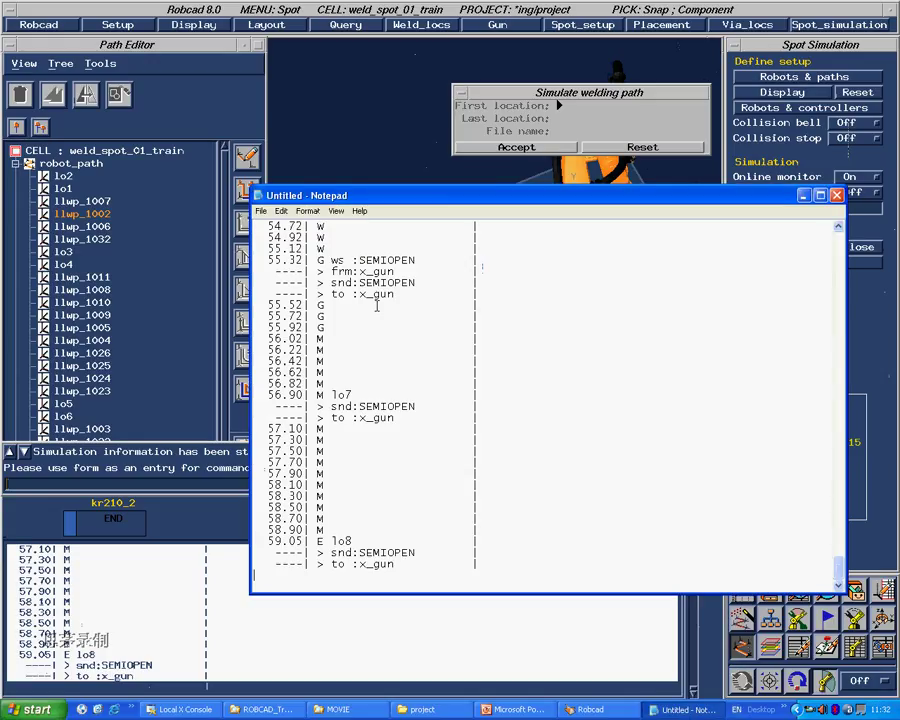
{"action": "left_click", "coordinate": [47, 566]}
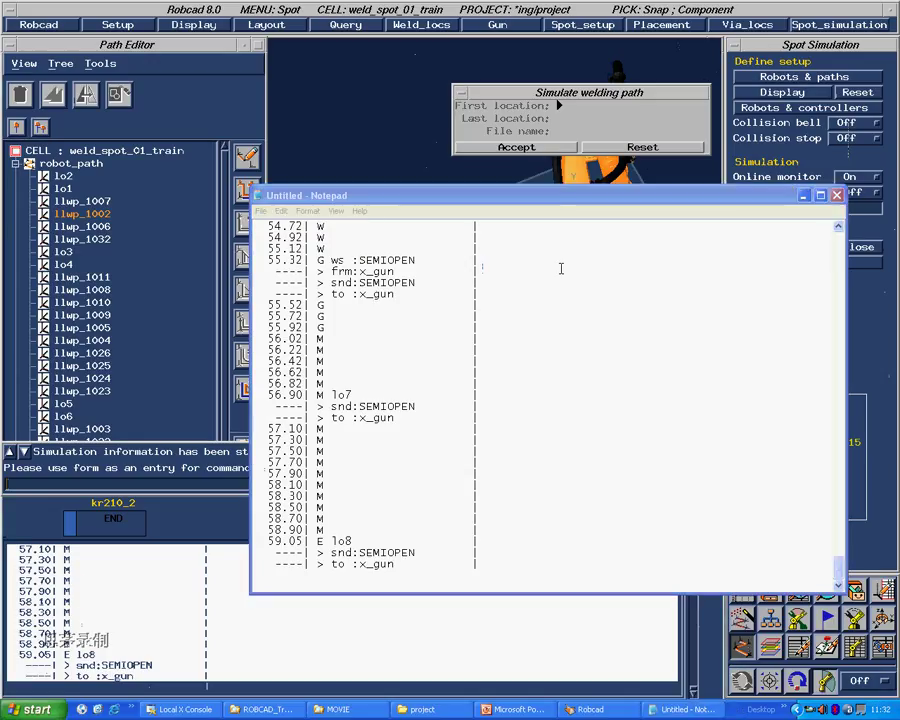
Step: Maximize Notepad and examine the log from its beginning, highlighting the lo2, lo1 and llwp_1007 entries
{"action": "double_click", "coordinate": [500, 206]}
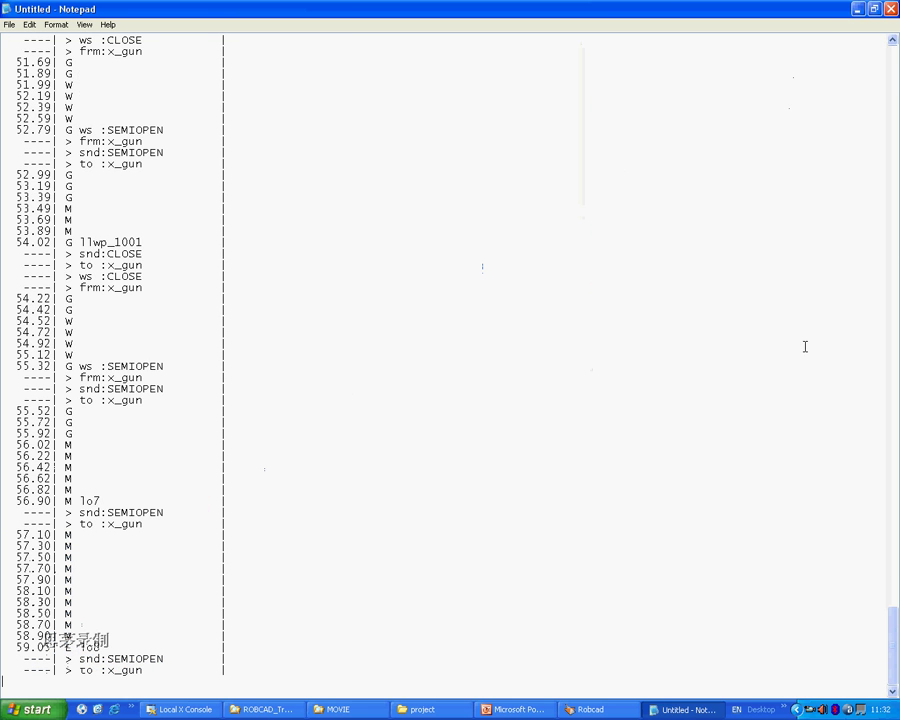
{"action": "left_click_drag", "start_coordinate": [891, 637], "coordinate": [855, 76]}
{"action": "left_click_drag", "start_coordinate": [8, 50], "coordinate": [149, 63]}
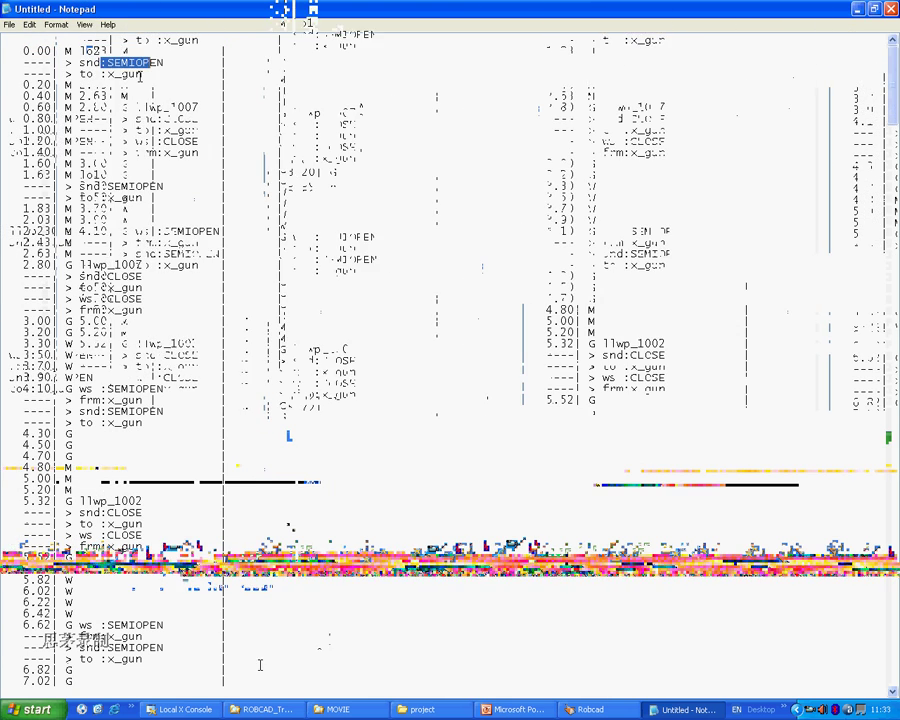
{"action": "left_click", "coordinate": [39, 74]}
{"action": "left_click_drag", "start_coordinate": [38, 73], "coordinate": [38, 219]}
{"action": "left_click_drag", "start_coordinate": [52, 264], "coordinate": [51, 433]}
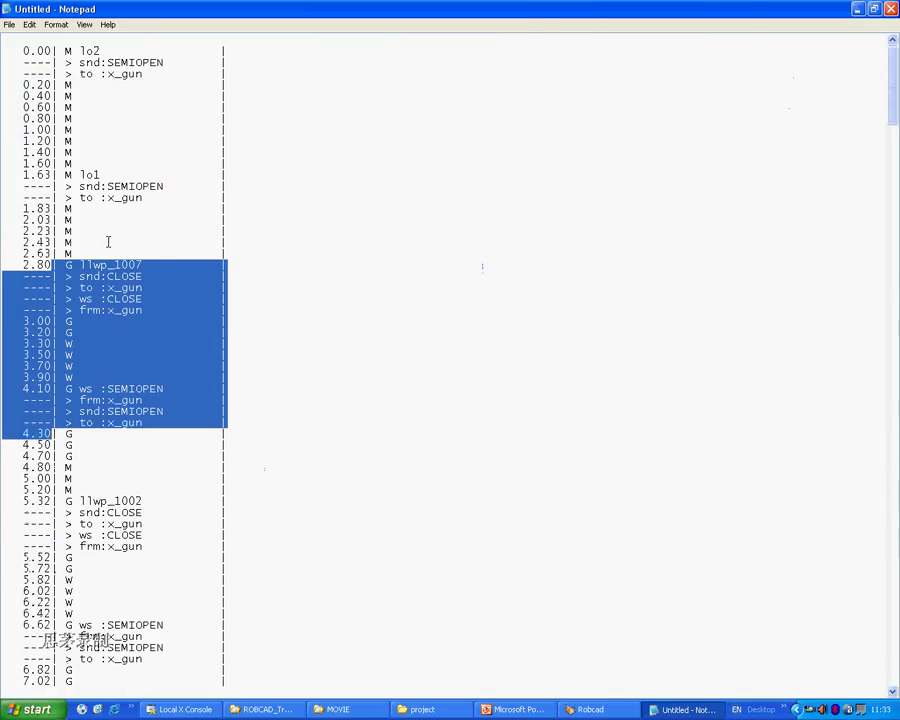
Step: Read through the simulation log from llwp_1007 down to the llwp_1012 and llwp_1001 entries
{"action": "scroll", "coordinate": [108, 241], "scroll_direction": "down", "scroll_amount": 20}
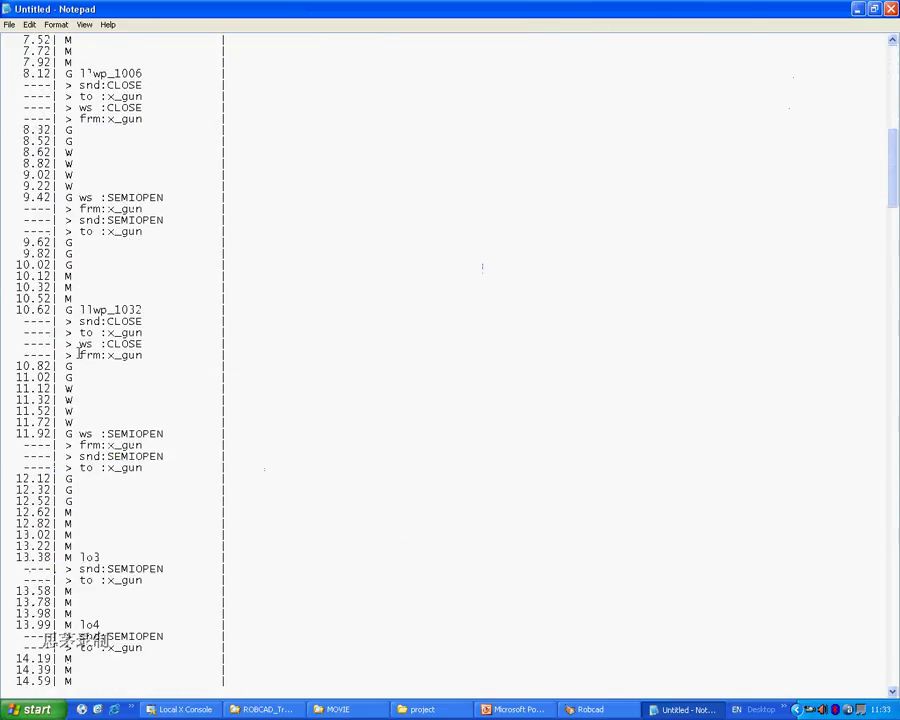
{"action": "scroll", "coordinate": [80, 353], "scroll_direction": "down", "scroll_amount": 20}
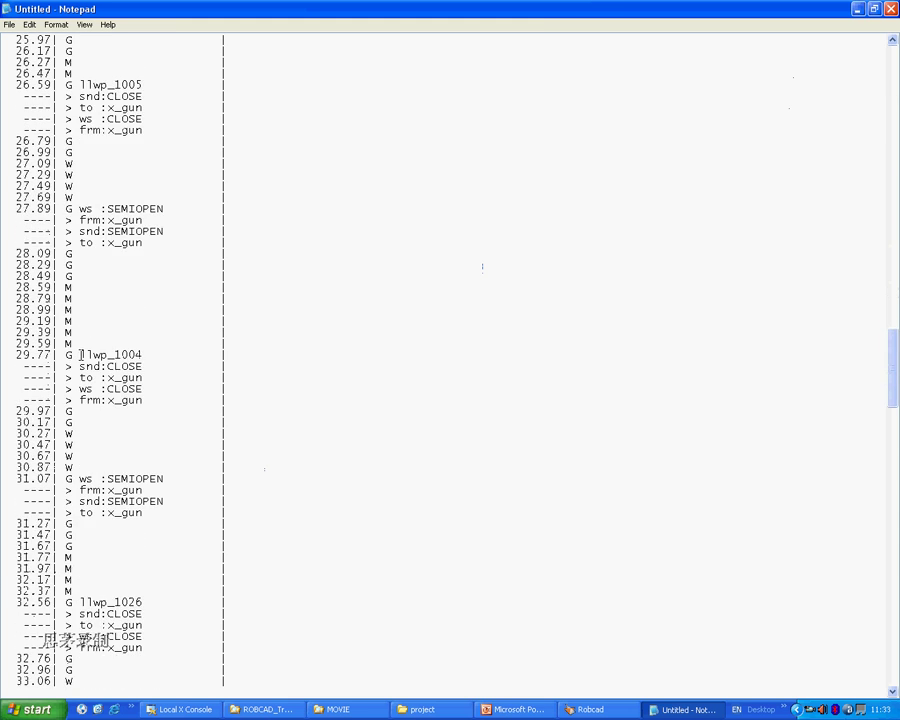
{"action": "scroll", "coordinate": [80, 354], "scroll_direction": "down", "scroll_amount": 20}
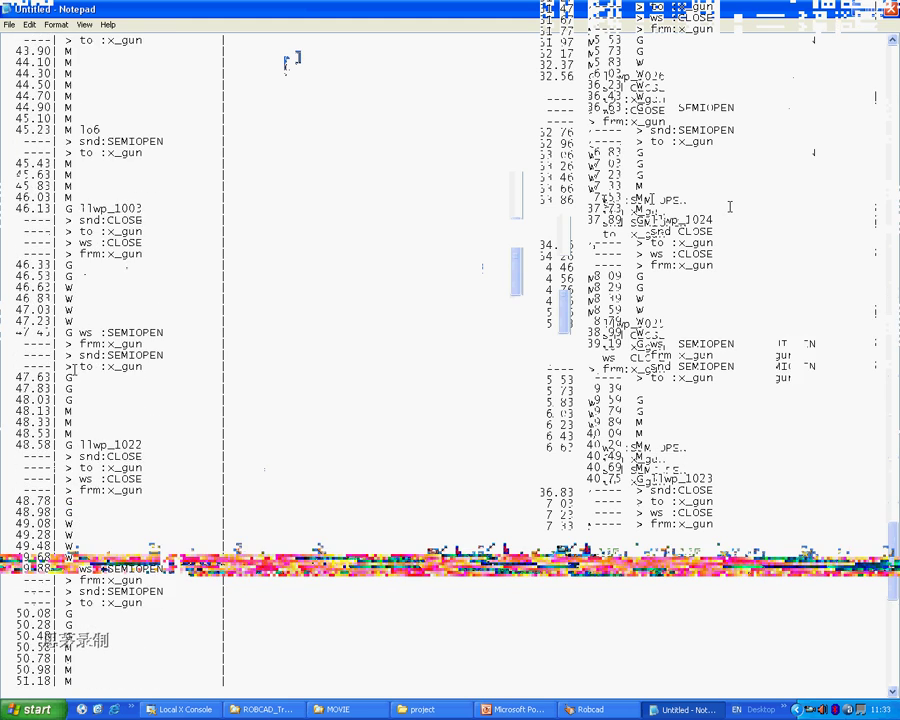
{"action": "scroll", "coordinate": [74, 370], "scroll_direction": "down", "scroll_amount": 10}
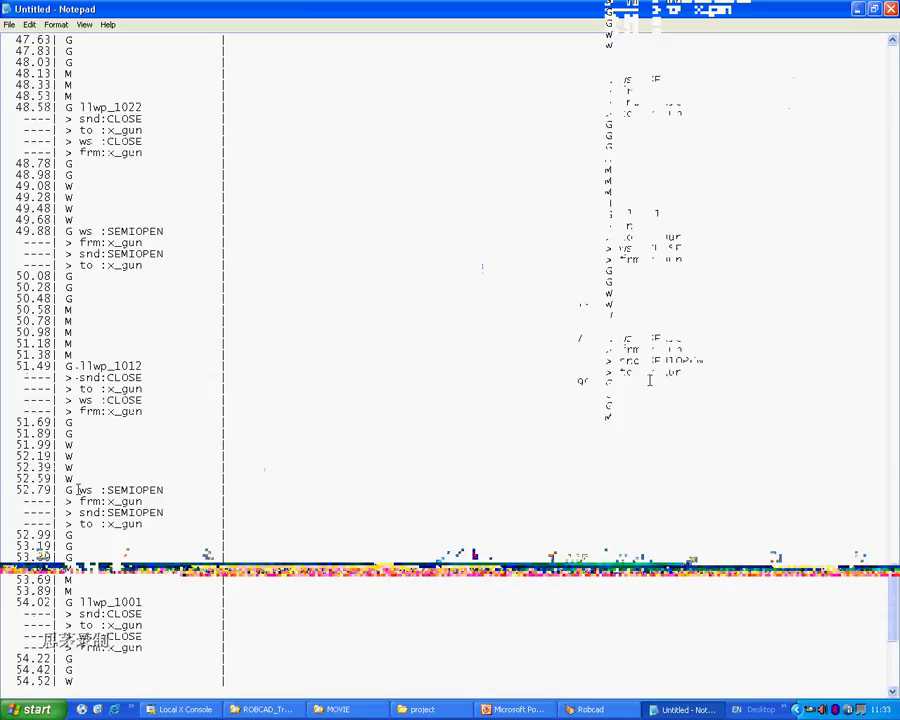
{"action": "left_click_drag", "start_coordinate": [78, 490], "coordinate": [142, 501]}
{"action": "left_click", "coordinate": [143, 490]}
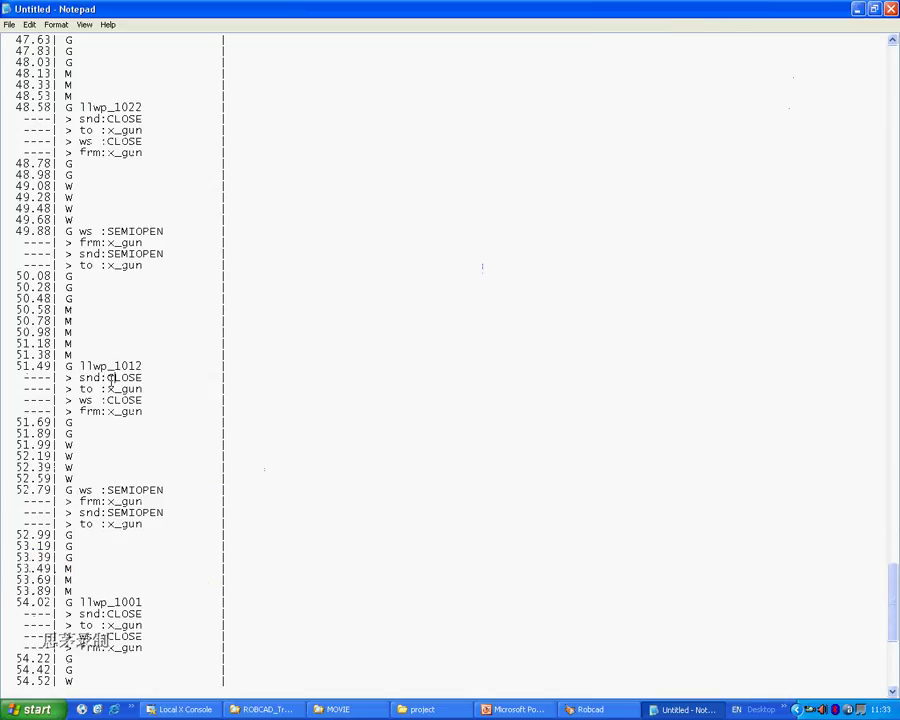
Step: Examine the llwp_1012 entry, highlighting its sent CLOSE signal to x_gun and its wait for the CLOSE signal from x_gun
{"action": "left_click_drag", "start_coordinate": [94, 367], "coordinate": [146, 378]}
{"action": "left_click_drag", "start_coordinate": [86, 389], "coordinate": [124, 413]}
{"action": "left_click", "coordinate": [147, 392]}
{"action": "left_click", "coordinate": [142, 399]}
{"action": "double_click", "coordinate": [115, 401]}
{"action": "left_click", "coordinate": [128, 414]}
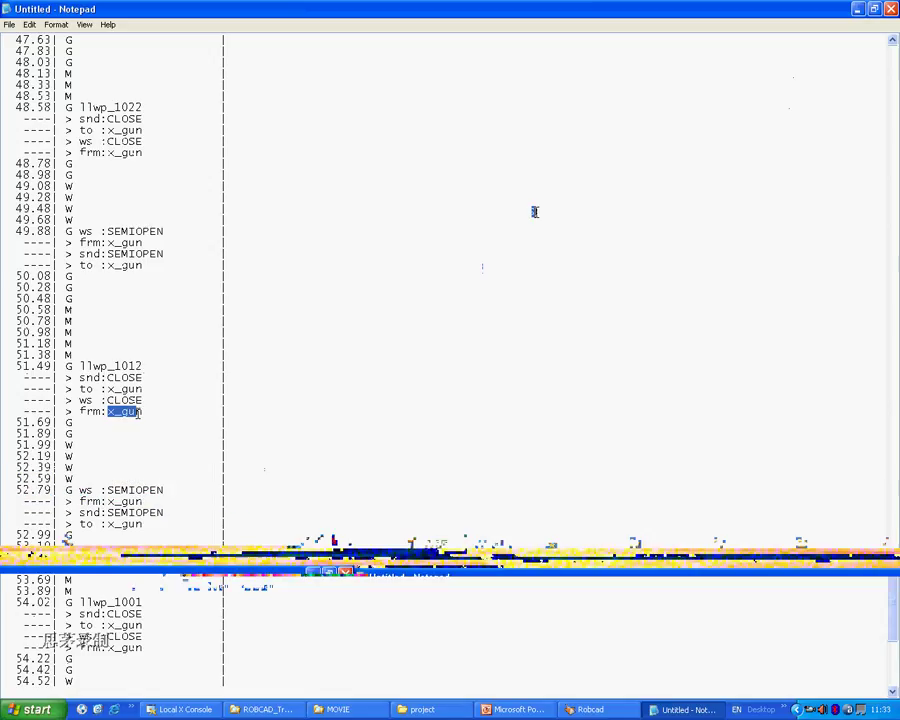
{"action": "left_click_drag", "start_coordinate": [148, 412], "coordinate": [84, 400]}
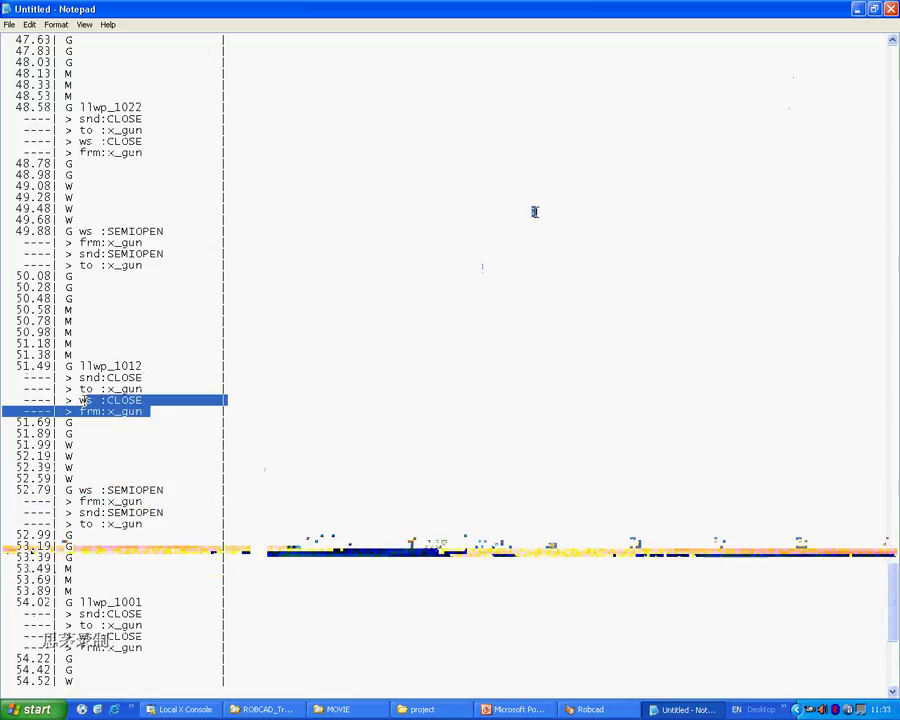
{"action": "left_click_drag", "start_coordinate": [147, 389], "coordinate": [62, 378]}
{"action": "left_click", "coordinate": [193, 400]}
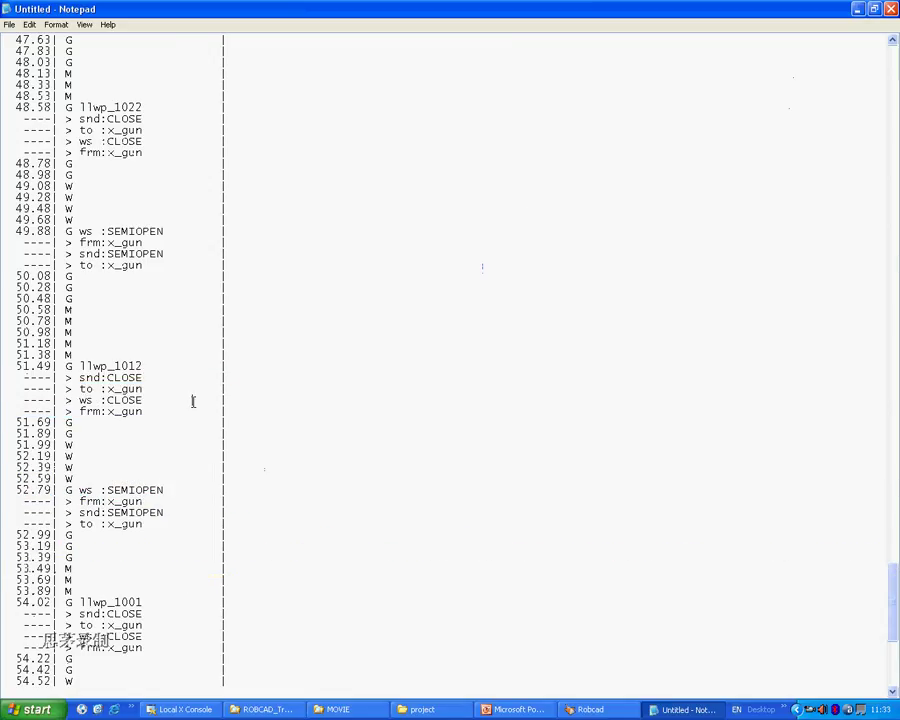
Step: Restore the Notepad window and close it without saving the copied log
{"action": "left_click", "coordinate": [873, 9]}
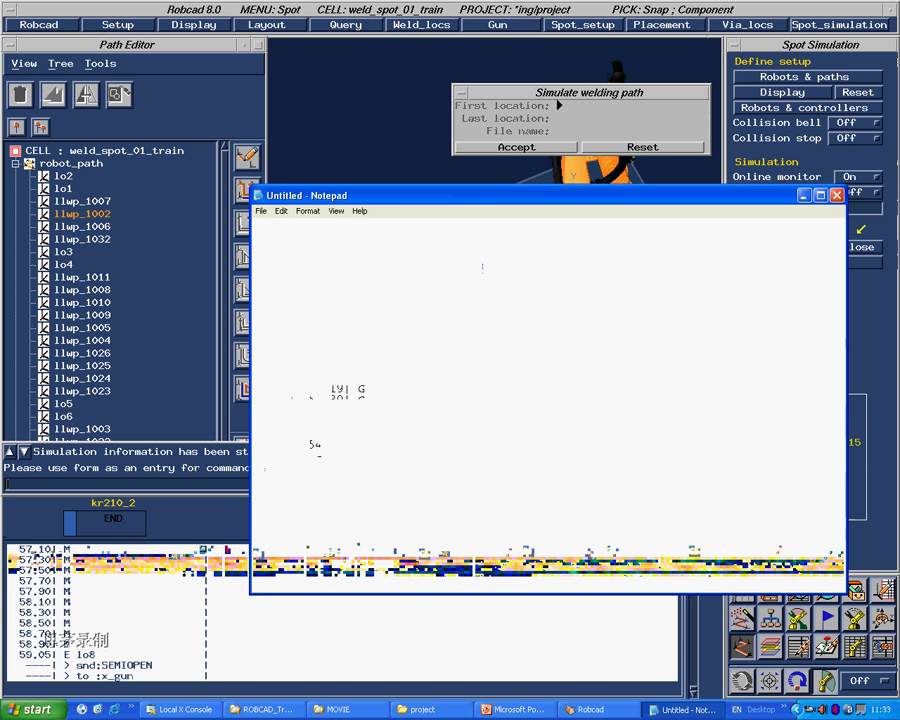
{"action": "left_click", "coordinate": [837, 196]}
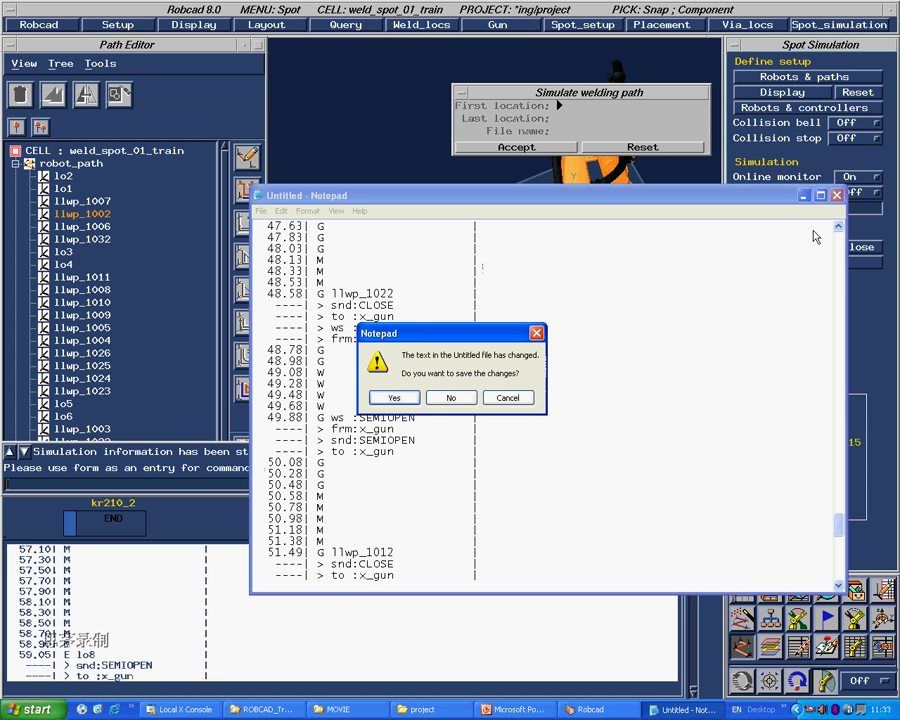
{"action": "left_click", "coordinate": [452, 397]}
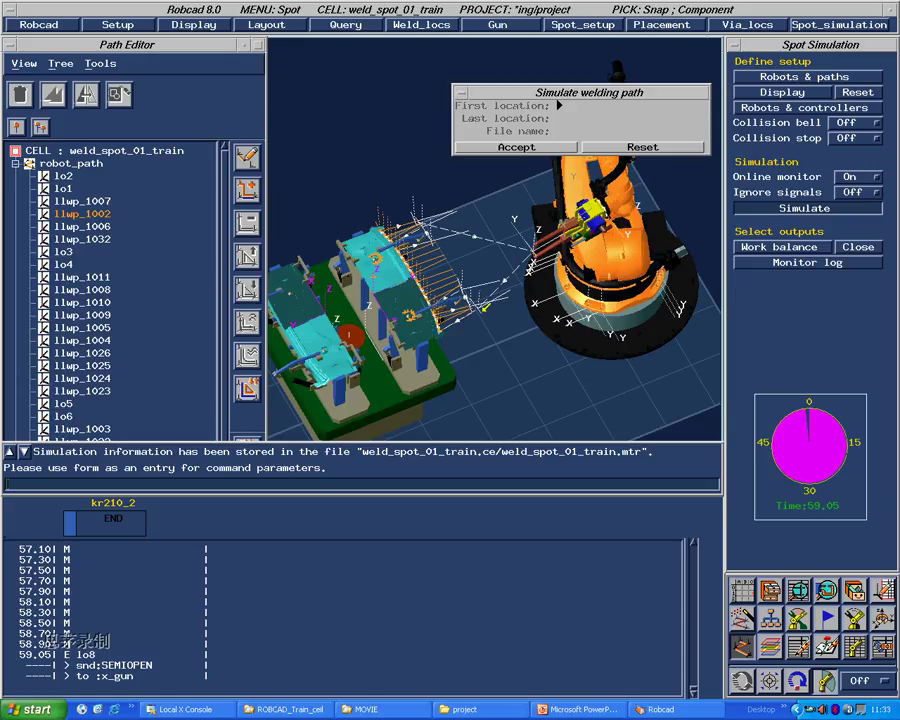
Step: Return the simulation monitor log to its beginning and close the Simulate welding path form
{"action": "middle_click_drag", "start_coordinate": [484, 308], "coordinate": [668, 357]}
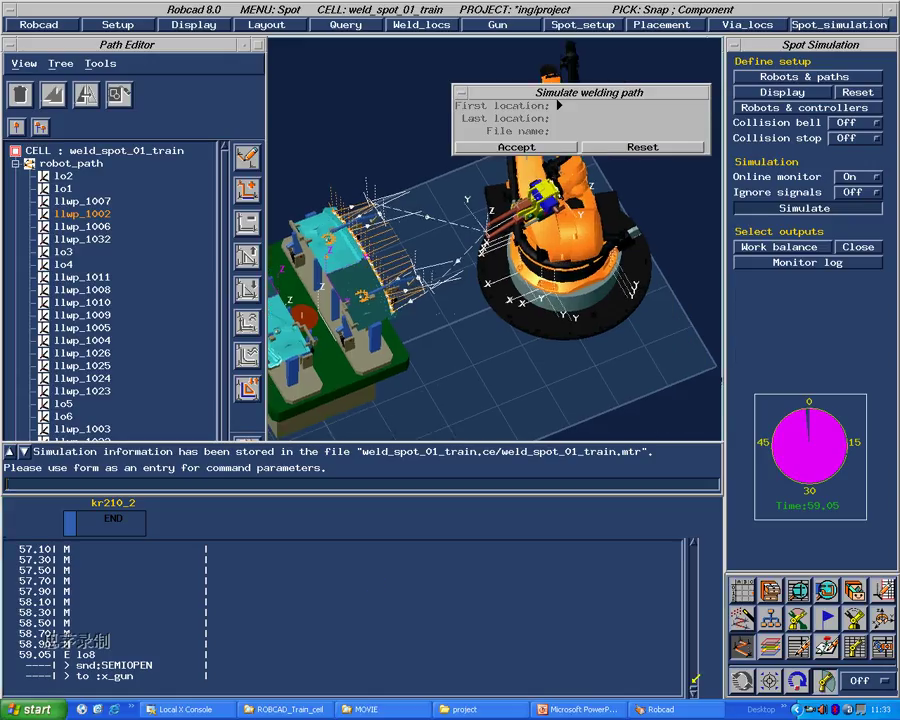
{"action": "left_click_drag", "start_coordinate": [695, 684], "coordinate": [688, 496]}
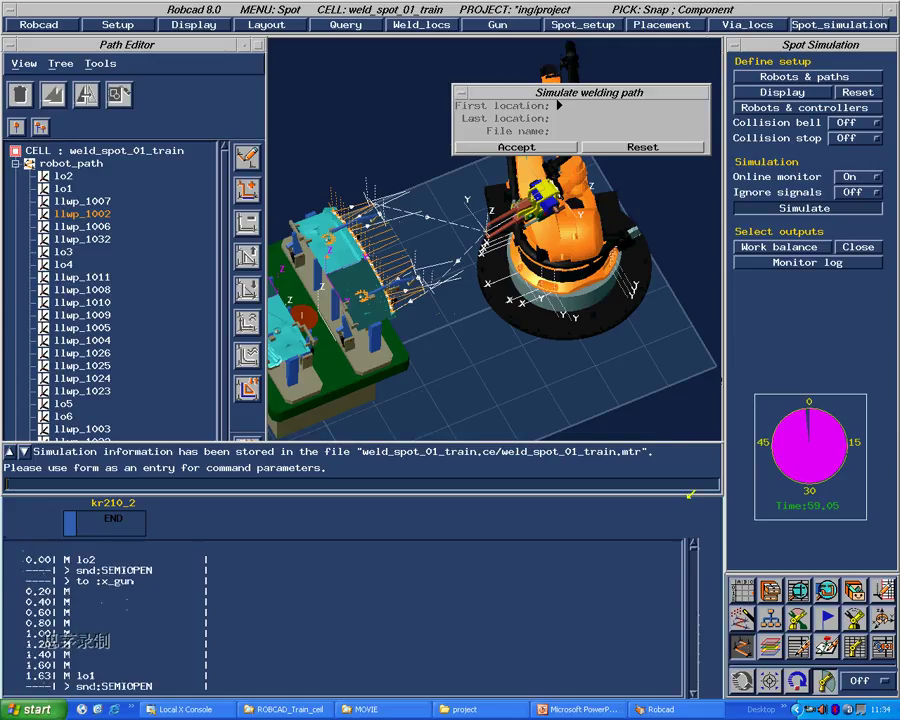
{"action": "left_click", "coordinate": [461, 92]}
{"action": "left_click", "coordinate": [475, 192]}
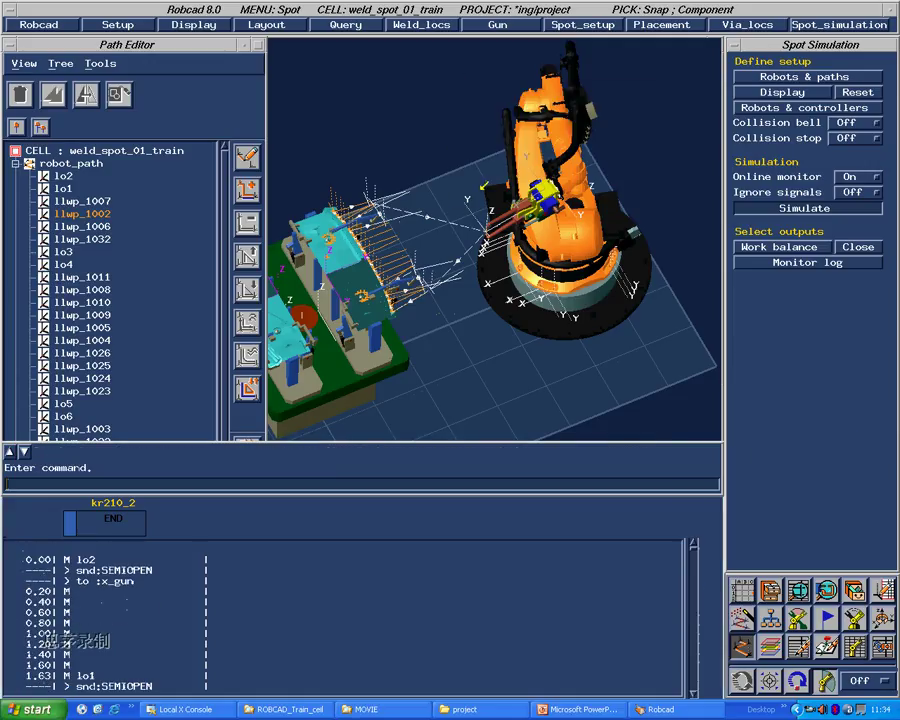
Step: Review the available Collision stop and Collision bell settings in the simulation setup, leaving them off
{"action": "middle_click_drag", "start_coordinate": [454, 338], "coordinate": [559, 196]}
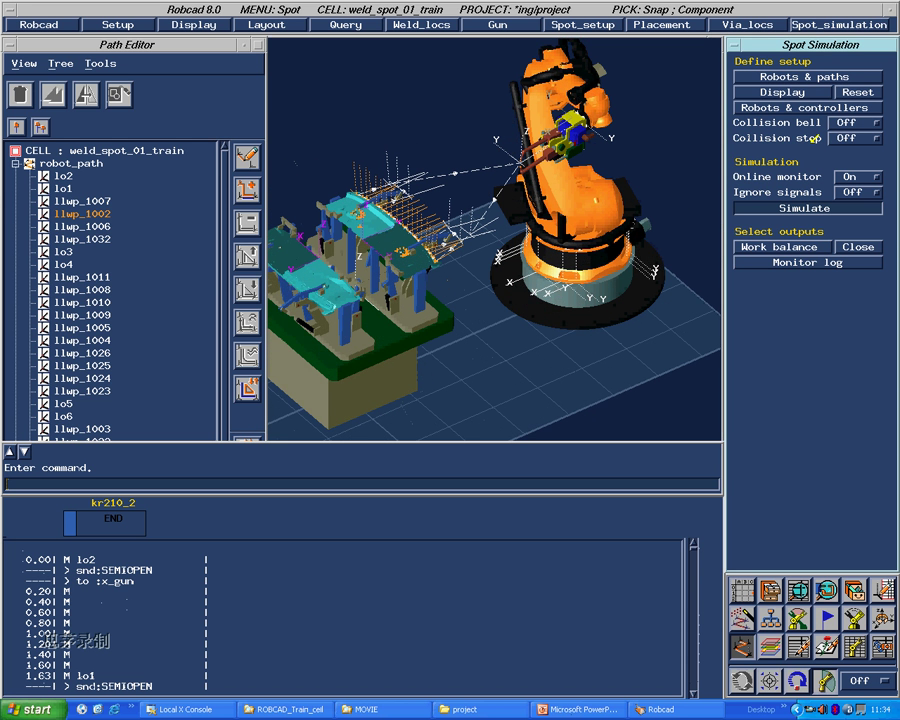
{"action": "left_click", "coordinate": [864, 137]}
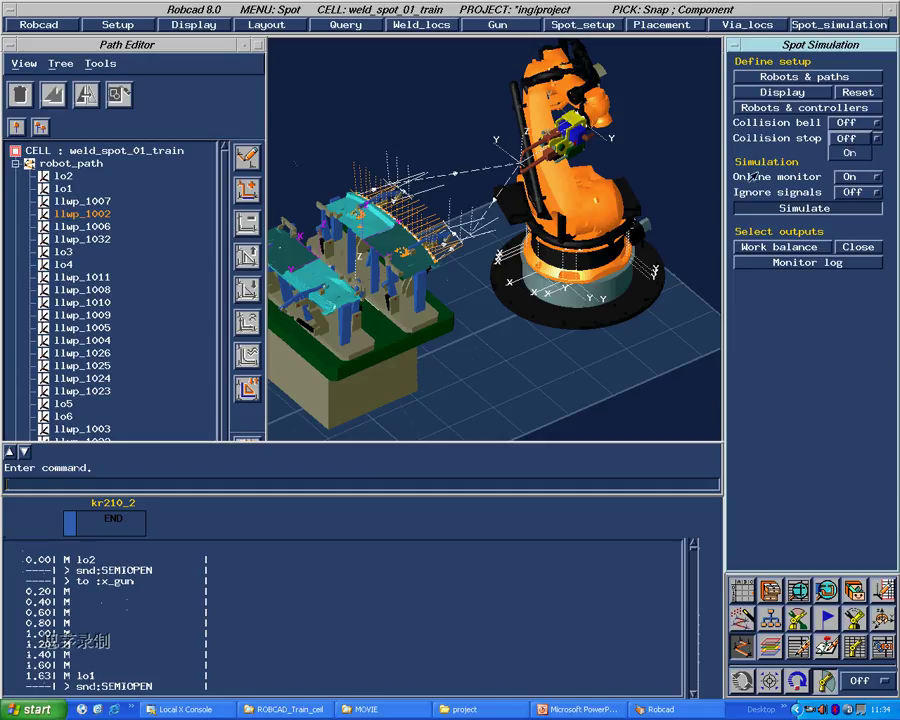
{"action": "middle_click_drag", "start_coordinate": [488, 318], "coordinate": [463, 213]}
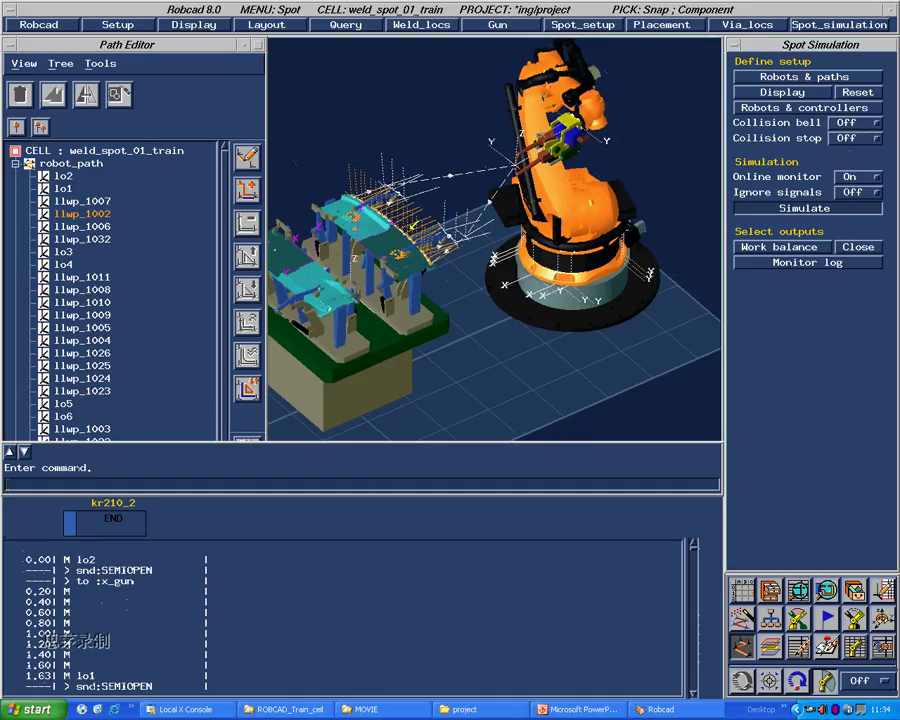
{"action": "left_click", "coordinate": [847, 123]}
{"action": "left_click", "coordinate": [847, 138]}
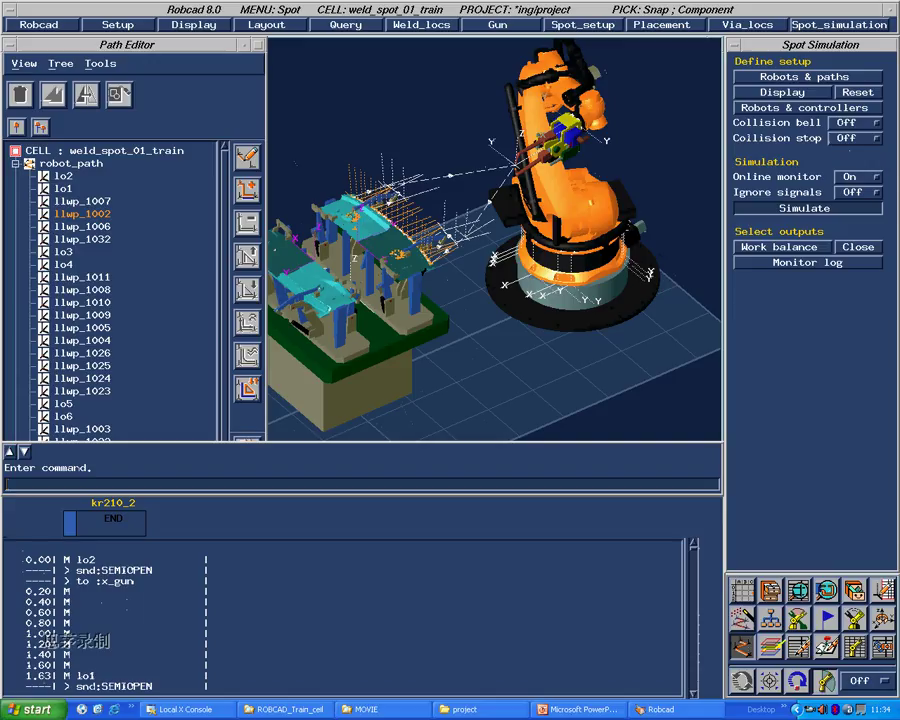
Step: Examine the robot, its weld gun and the fixture in the cell from several angles and distances
{"action": "middle_click_drag", "start_coordinate": [449, 309], "coordinate": [481, 341]}
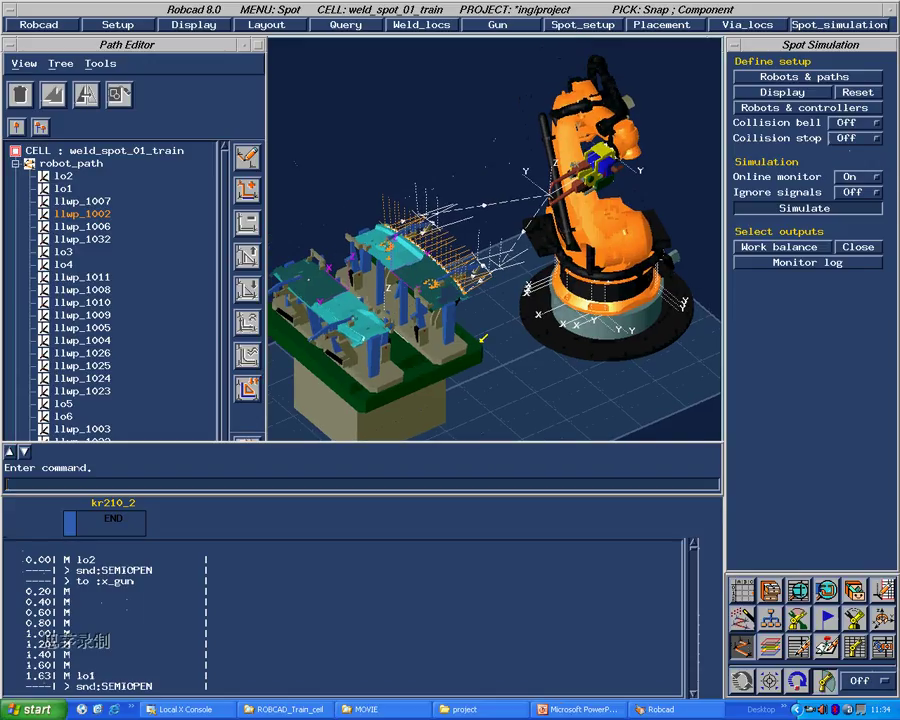
{"action": "mouse_move", "coordinate": [602, 371]}
{"action": "middle_mouse_down"}
{"action": "mouse_move", "coordinate": [566, 372]}
{"action": "mouse_move", "coordinate": [590, 345]}
{"action": "mouse_move", "coordinate": [606, 381]}
{"action": "mouse_move", "coordinate": [588, 350]}
{"action": "mouse_move", "coordinate": [566, 360]}
{"action": "mouse_move", "coordinate": [604, 384]}
{"action": "mouse_move", "coordinate": [607, 367]}
{"action": "middle_mouse_up"}
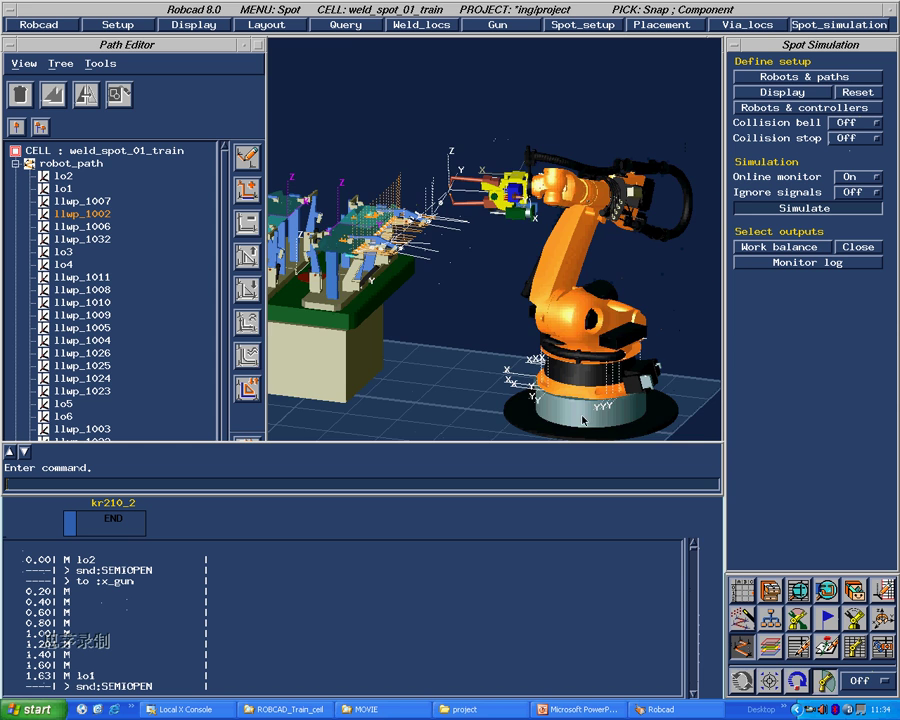
{"action": "middle_click_drag", "start_coordinate": [470, 346], "coordinate": [520, 251]}
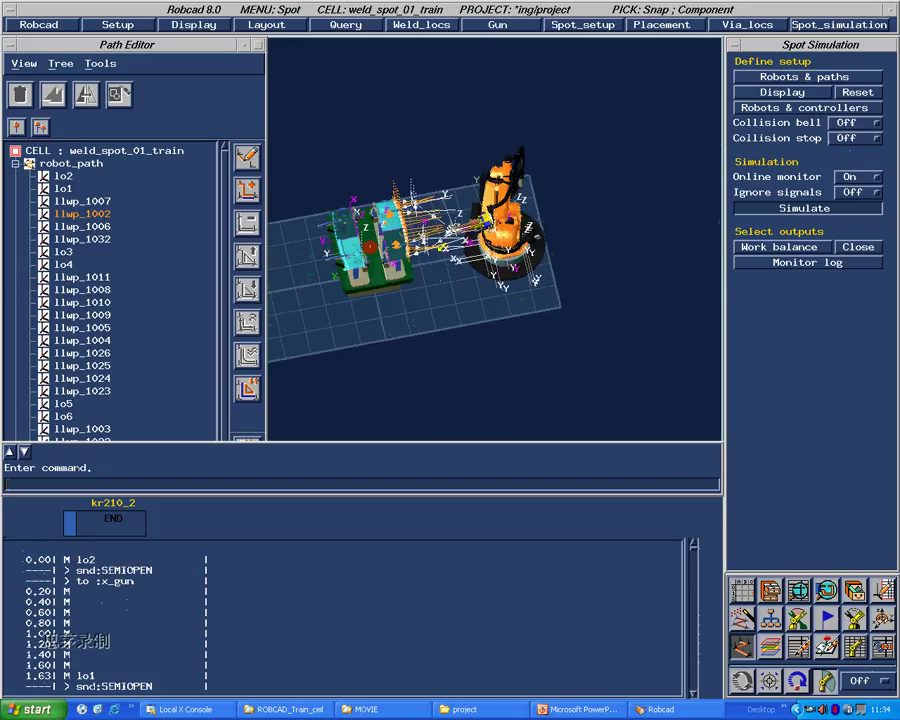
{"action": "middle_click_drag", "start_coordinate": [418, 316], "coordinate": [466, 296]}
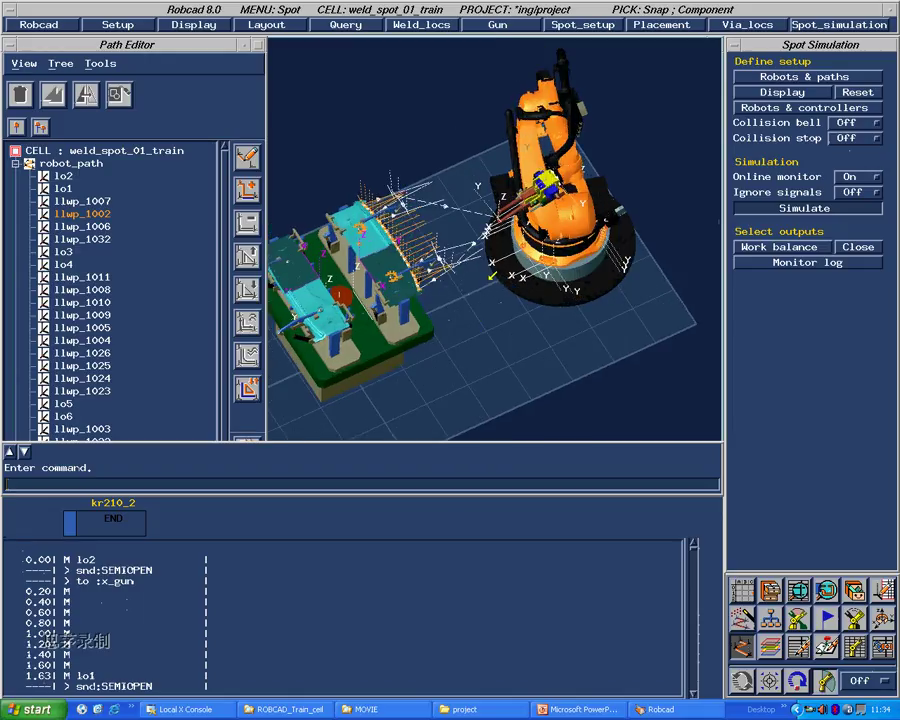
{"action": "middle_click_drag", "start_coordinate": [489, 280], "coordinate": [390, 260]}
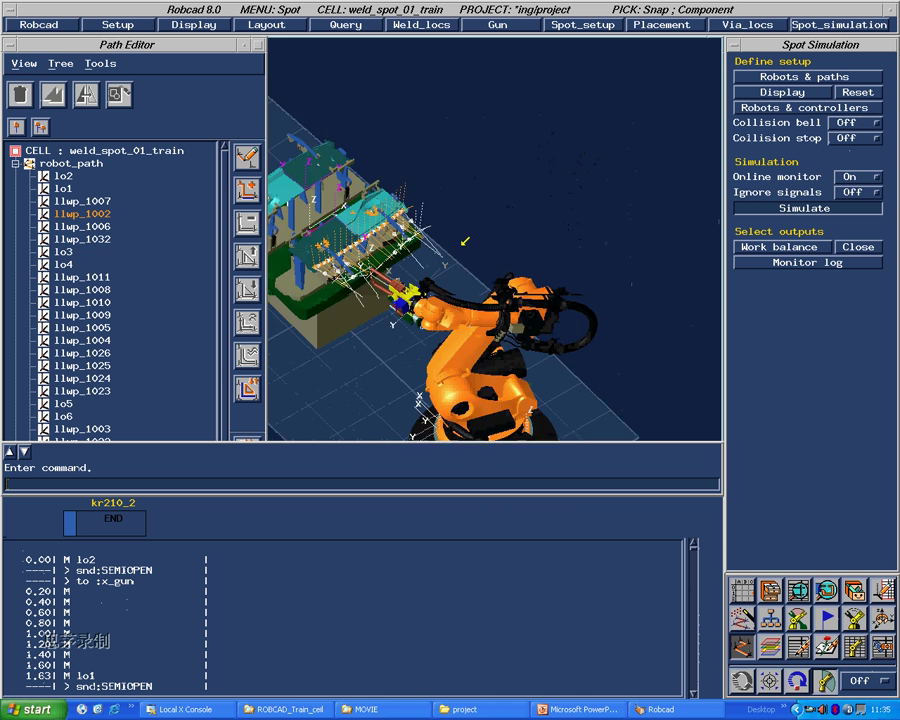
{"action": "middle_click_drag", "start_coordinate": [465, 241], "coordinate": [553, 343]}
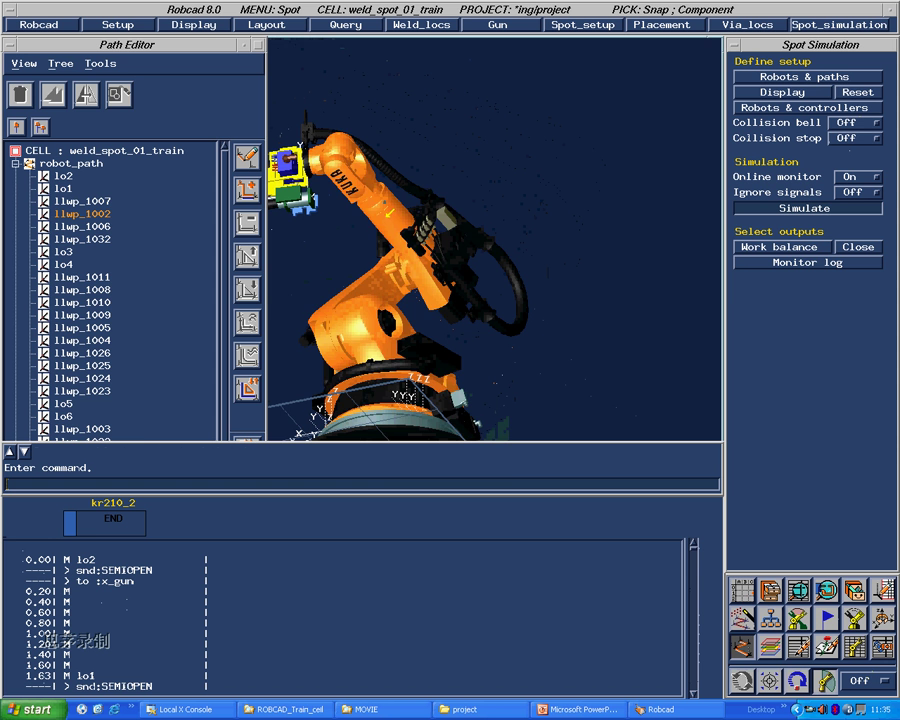
{"action": "right_click", "coordinate": [388, 220]}
{"action": "left_click", "coordinate": [439, 385]}
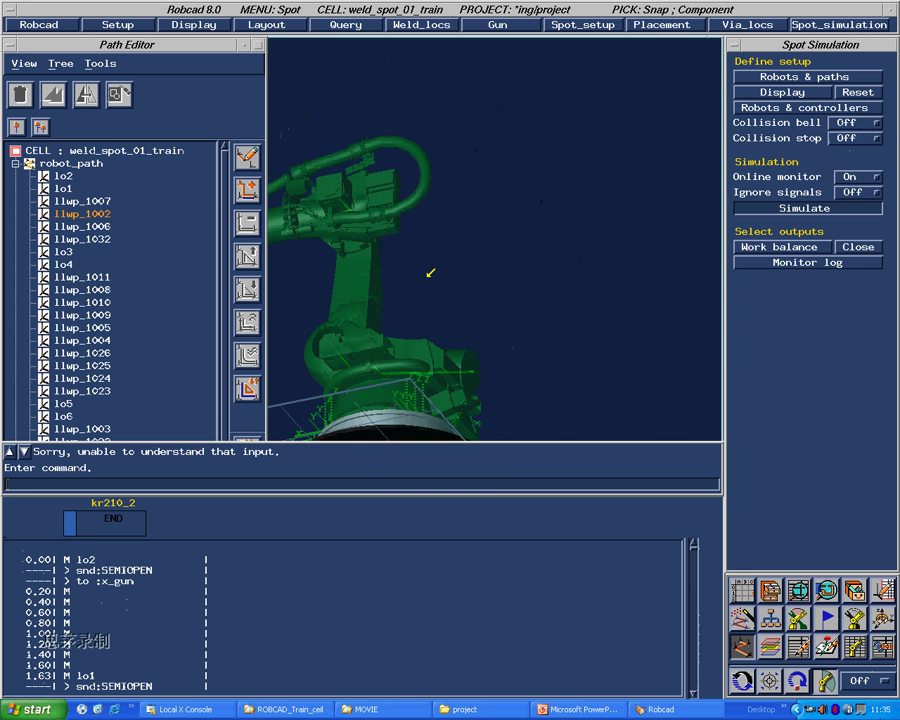
{"action": "middle_click_drag", "start_coordinate": [427, 275], "coordinate": [587, 166]}
{"action": "middle_click_drag", "start_coordinate": [365, 215], "coordinate": [414, 265]}
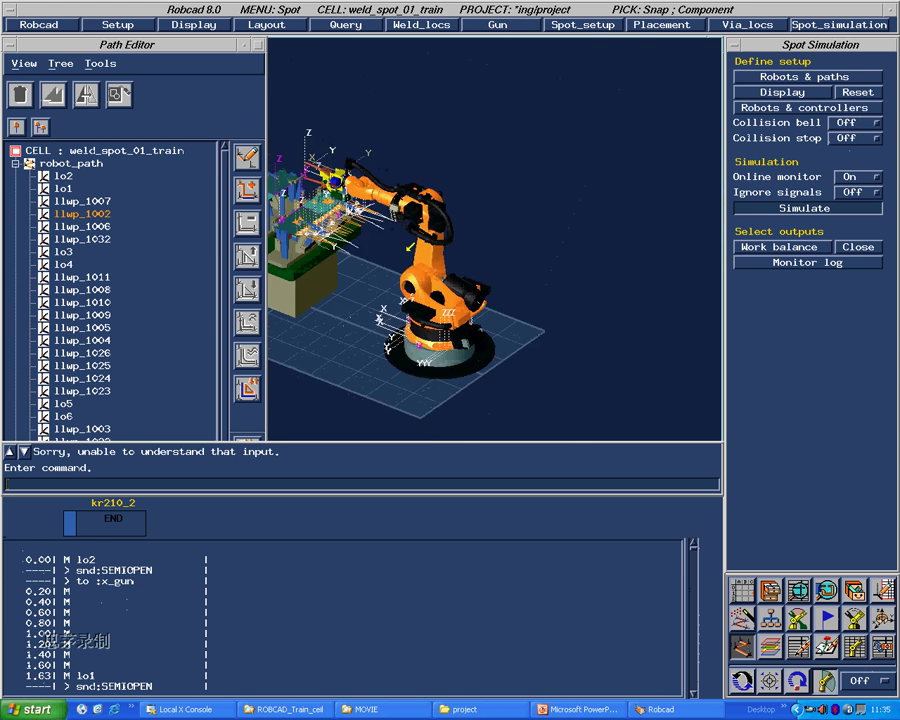
{"action": "middle_click_drag", "start_coordinate": [375, 140], "coordinate": [405, 180]}
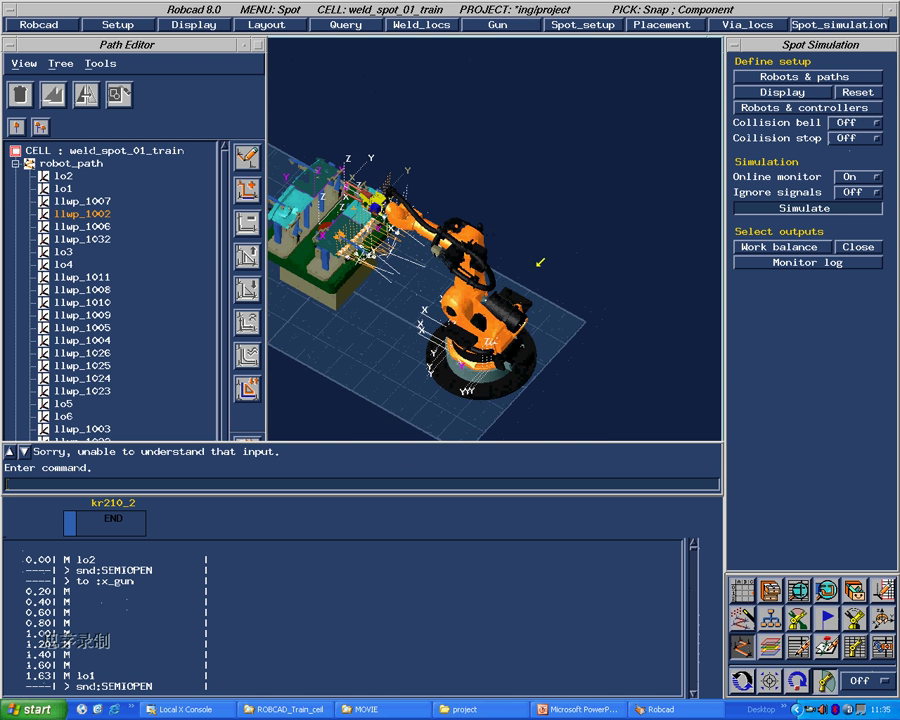
{"action": "middle_click_drag", "start_coordinate": [521, 308], "coordinate": [504, 292]}
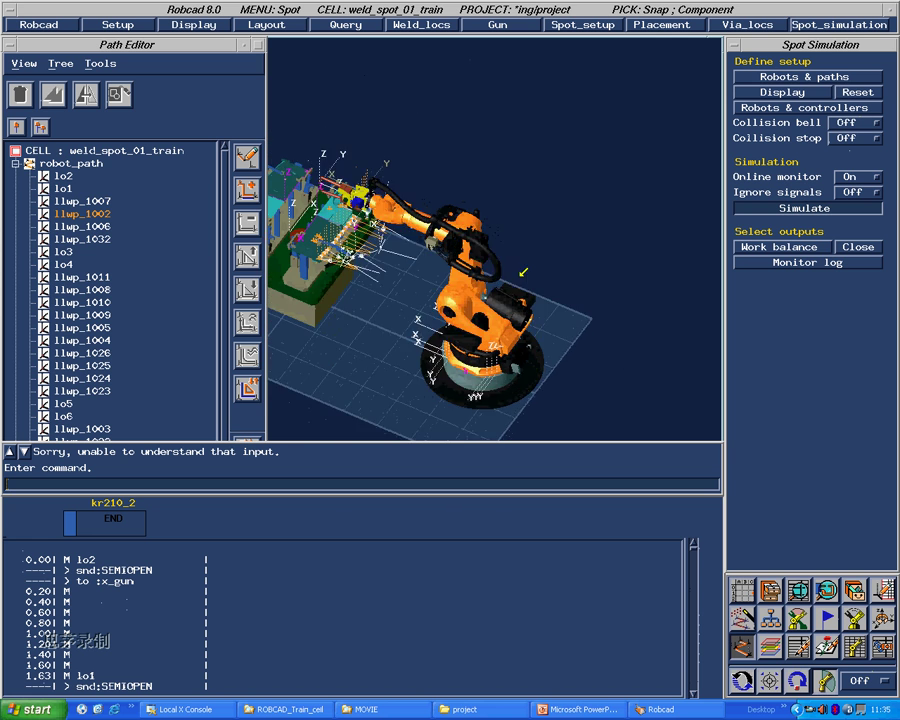
{"action": "mouse_move", "coordinate": [523, 271]}
{"action": "middle_mouse_down"}
{"action": "mouse_move", "coordinate": [497, 300]}
{"action": "mouse_move", "coordinate": [508, 284]}
{"action": "mouse_move", "coordinate": [520, 286]}
{"action": "mouse_move", "coordinate": [515, 280]}
{"action": "middle_mouse_up"}
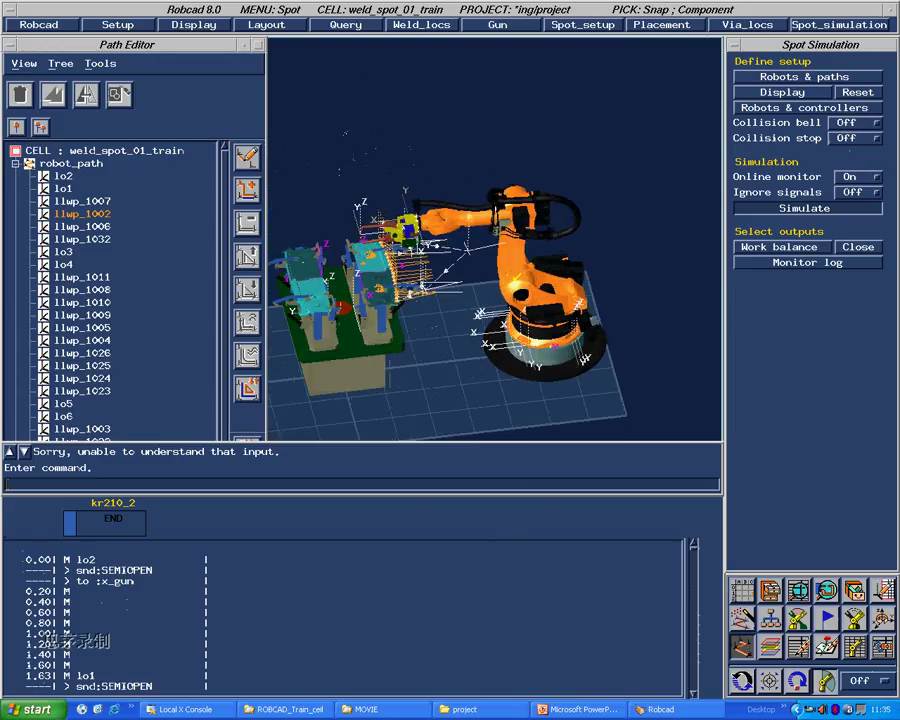